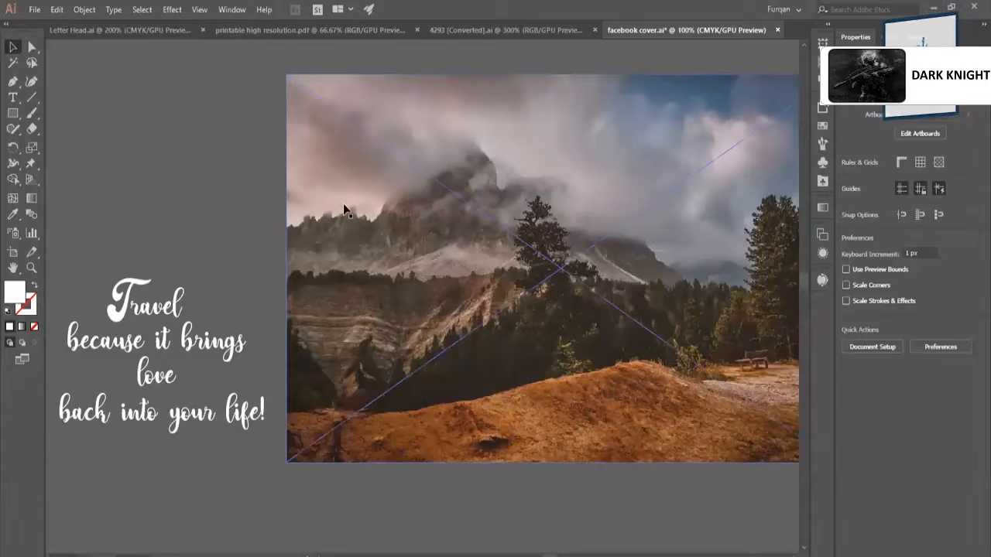
{"action": "left_click", "coordinate": [35, 10]}
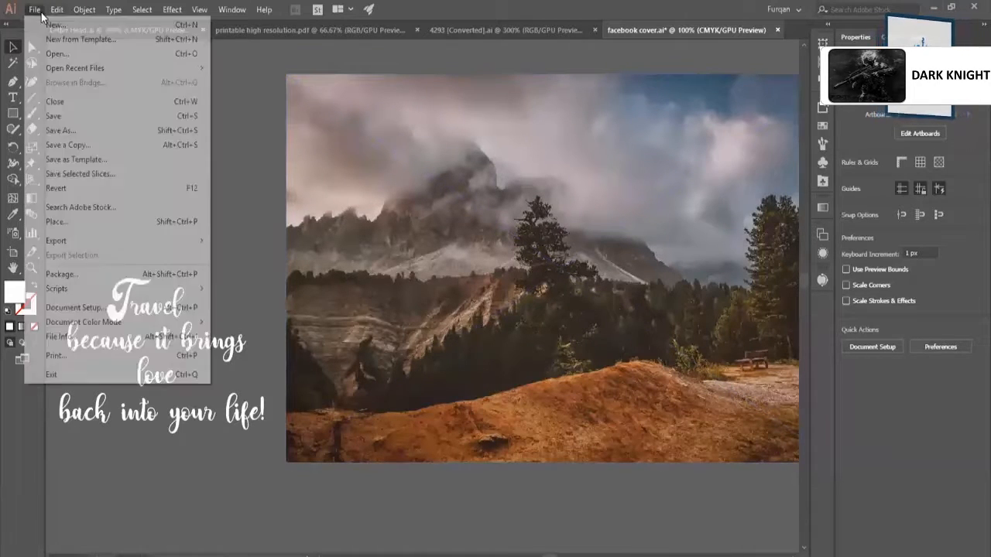
{"action": "mouse_move", "coordinate": [56, 9]}
{"action": "left_click", "coordinate": [275, 167]}
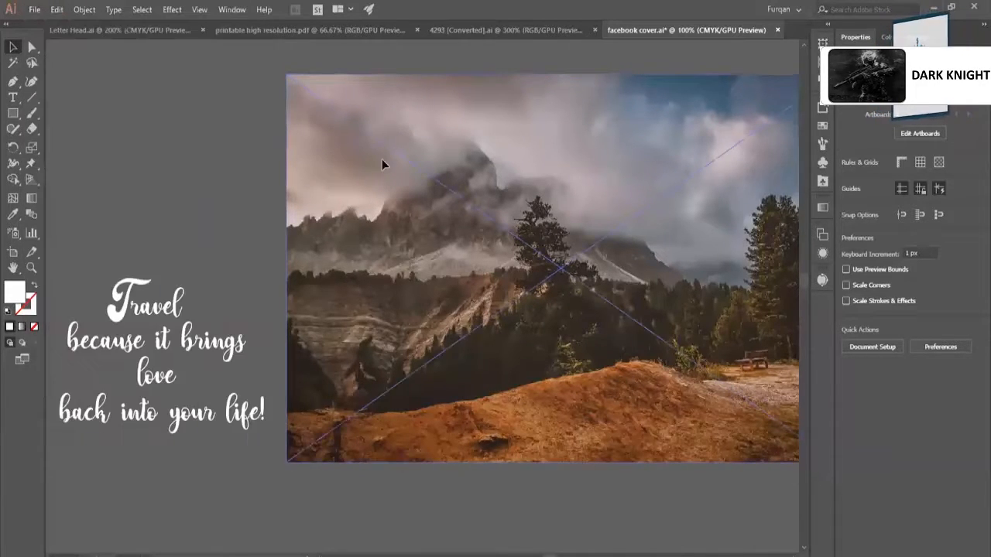
Move the mountain photo down so that it overlaps the Facebook cover artboard.
{"action": "left_click_drag", "start_coordinate": [382, 159], "coordinate": [342, 407]}
{"action": "scroll", "coordinate": [372, 267], "scroll_direction": "down", "scroll_amount": 2}
{"action": "left_click_drag", "start_coordinate": [431, 305], "coordinate": [332, 442]}
{"action": "scroll", "coordinate": [365, 290], "scroll_direction": "down", "scroll_amount": 2}
{"action": "scroll", "coordinate": [387, 279], "scroll_direction": "down", "scroll_amount": 2}
{"action": "key", "text": "z"}
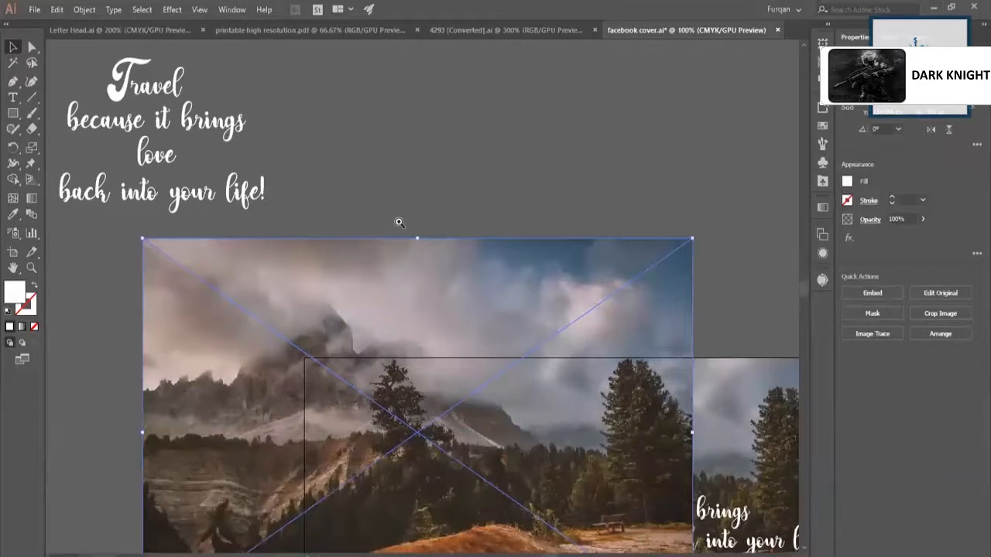
{"action": "left_click_drag", "start_coordinate": [462, 229], "coordinate": [575, 244]}
{"action": "left_click", "coordinate": [575, 245]}
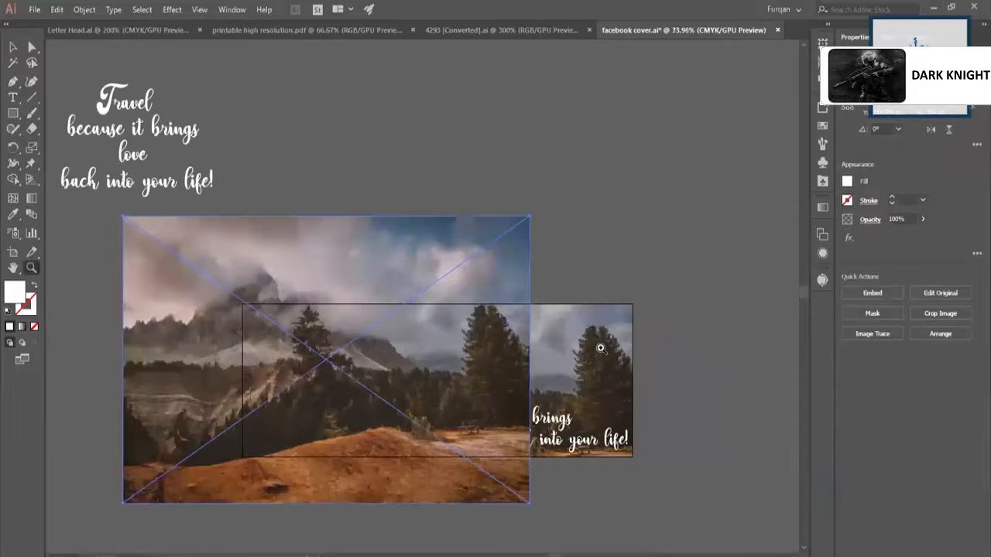
Remove the old clipped cover artwork from the artboard and position the mountain photo to cover the whole artboard.
{"action": "key", "text": "v"}
{"action": "left_click", "coordinate": [560, 357], "text": "shift"}
{"action": "key", "text": "ctrl+7"}
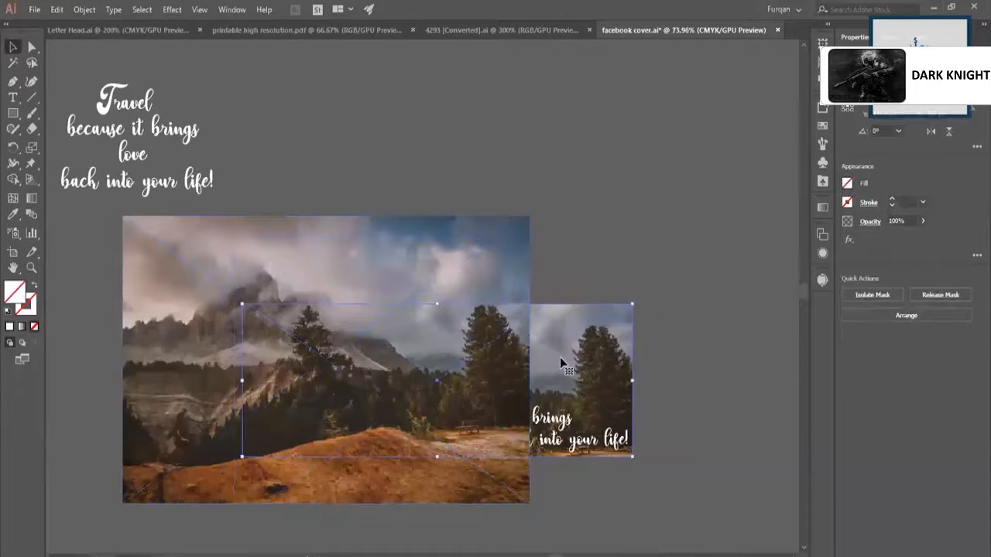
{"action": "left_click_drag", "start_coordinate": [402, 375], "coordinate": [524, 260]}
{"action": "left_click_drag", "start_coordinate": [544, 171], "coordinate": [545, 196]}
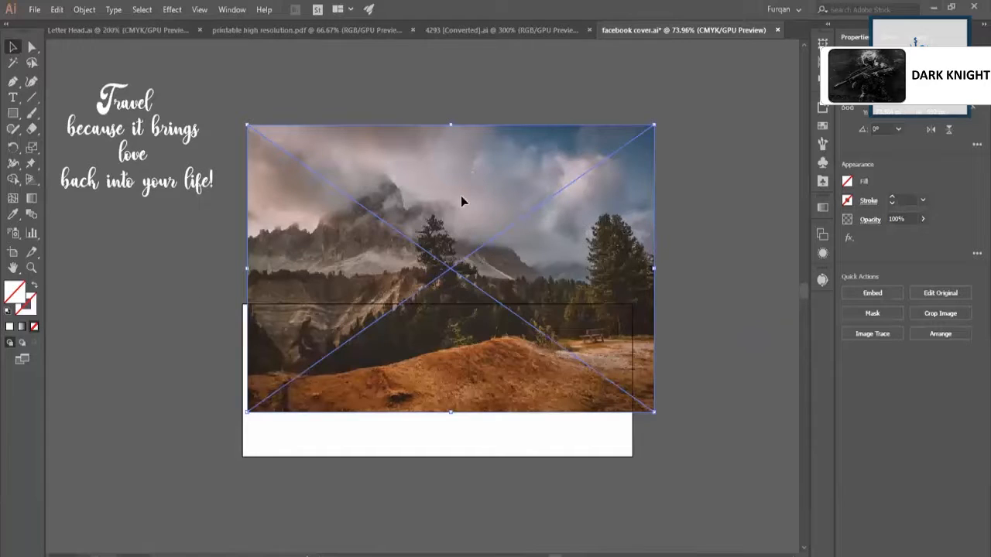
{"action": "left_click_drag", "start_coordinate": [460, 202], "coordinate": [410, 252]}
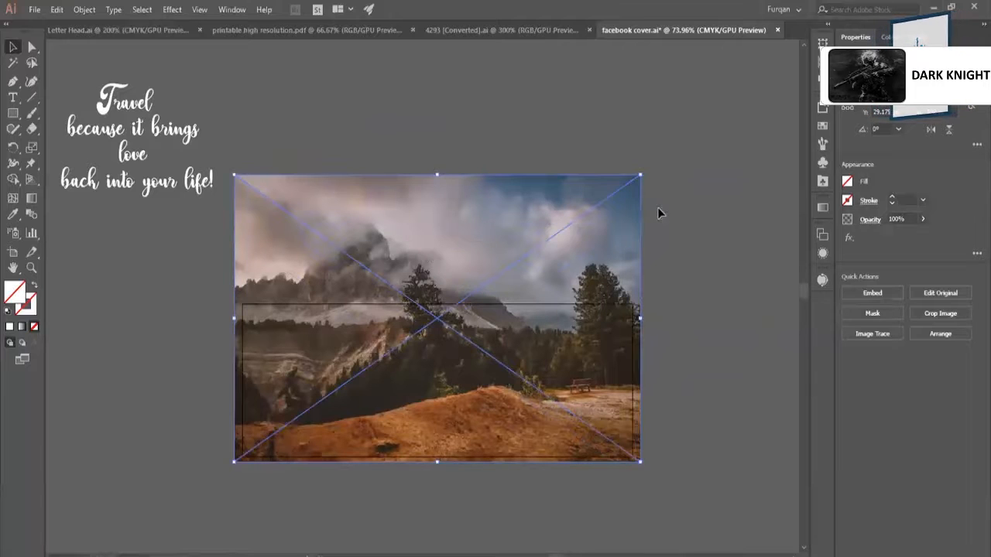
{"action": "left_click", "coordinate": [601, 103]}
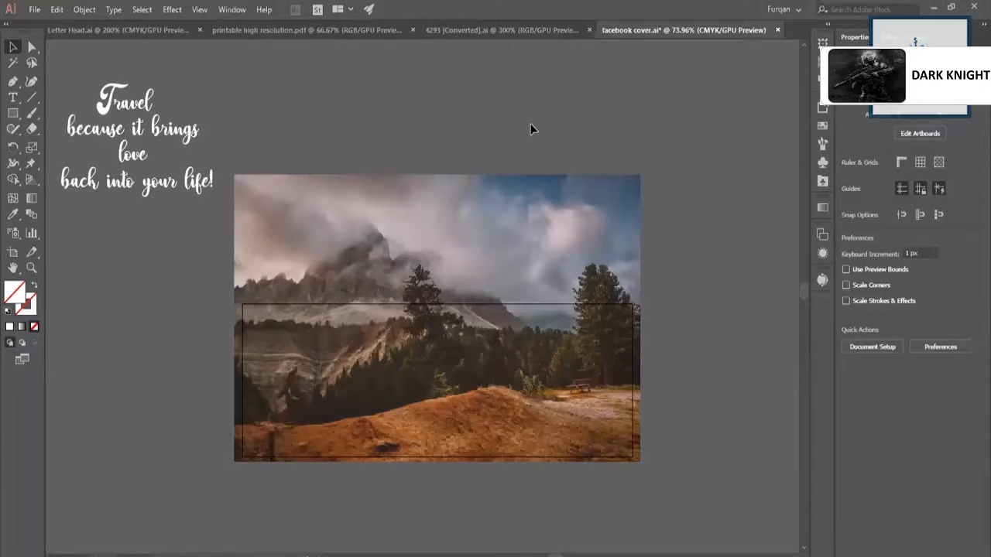
Add the text "Cntrl + Shift + P" in the empty space above the mountain photo.
{"action": "key", "text": "t"}
{"action": "left_click", "coordinate": [446, 126]}
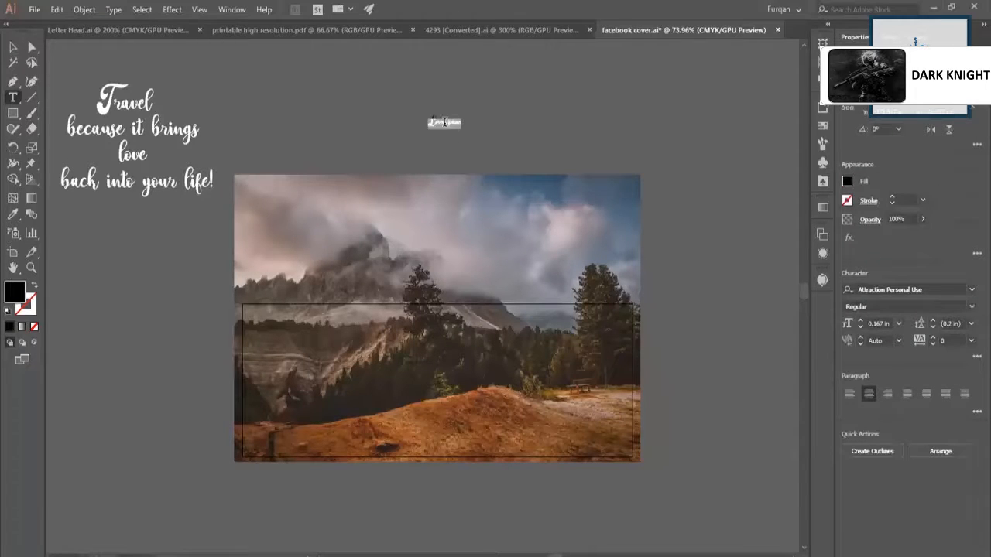
{"action": "key", "text": "BackSpace"}
{"action": "type", "text": "Cas"}
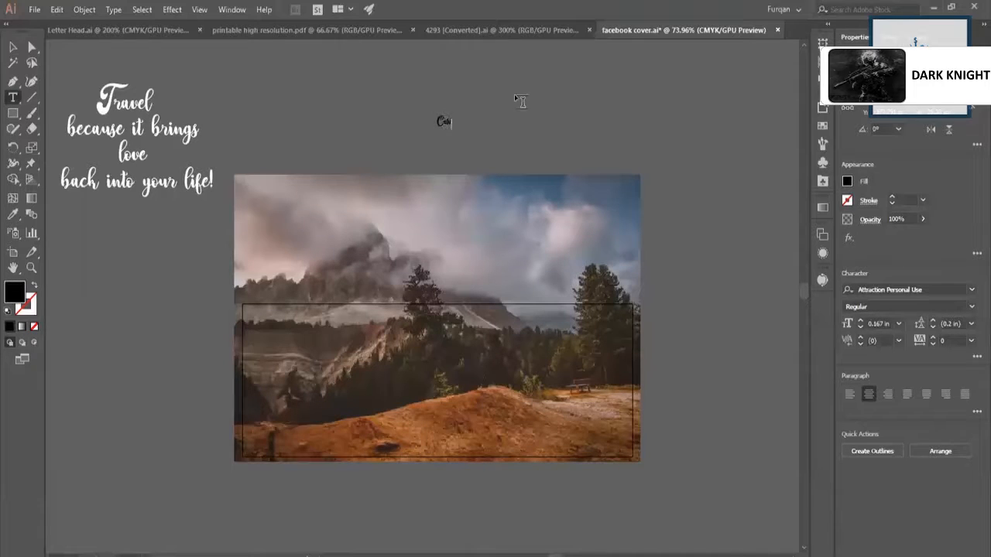
{"action": "type", "text": " + Shift +"}
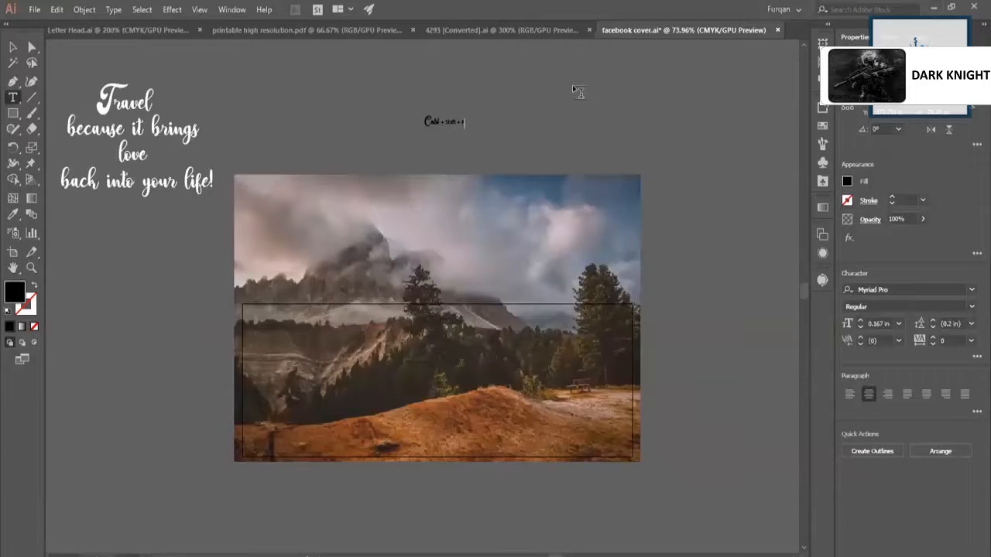
{"action": "key", "text": "Escape"}
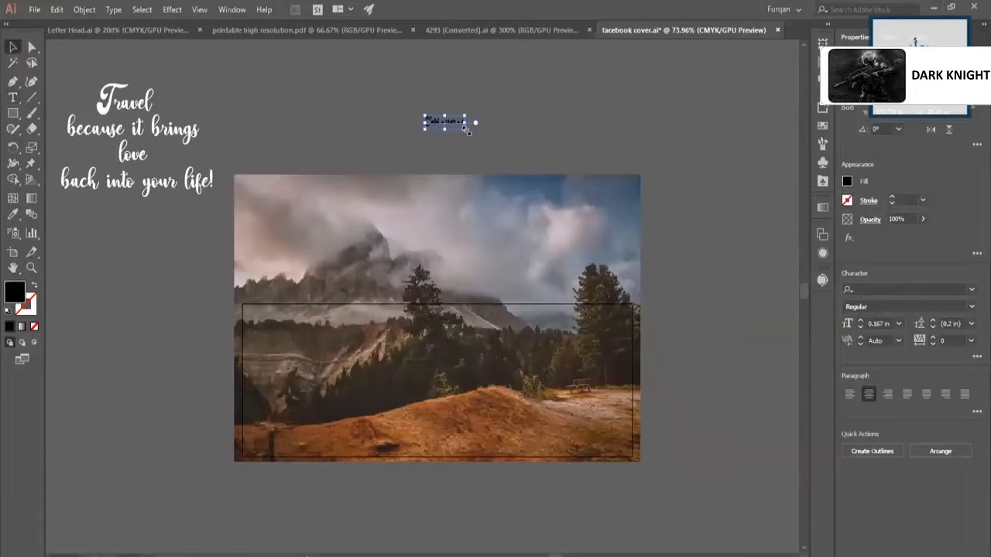
Enlarge the "Cntrl + Shift + P" text to about half the width of the mountain photo.
{"action": "left_click_drag", "start_coordinate": [467, 132], "coordinate": [599, 81]}
{"action": "left_click", "coordinate": [733, 100]}
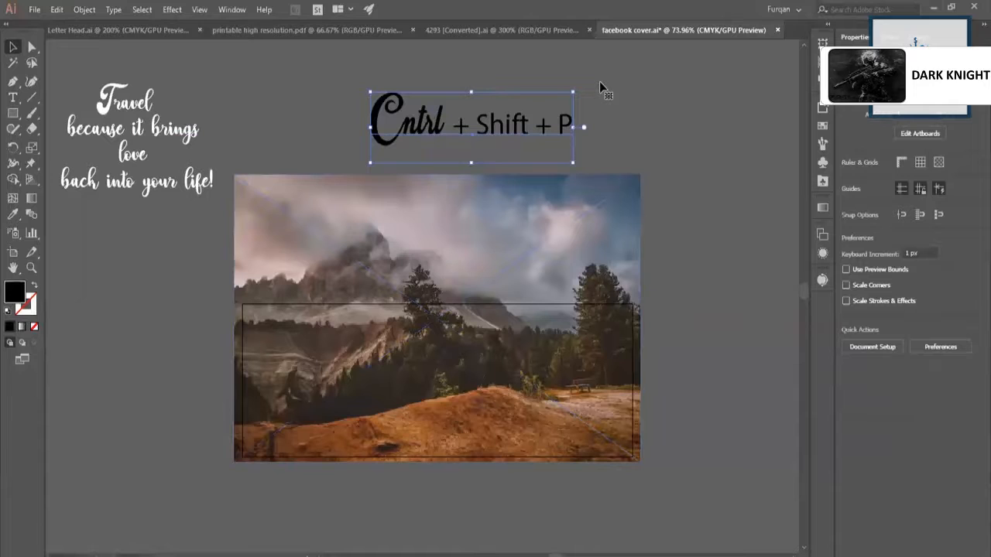
{"action": "left_click", "coordinate": [599, 82]}
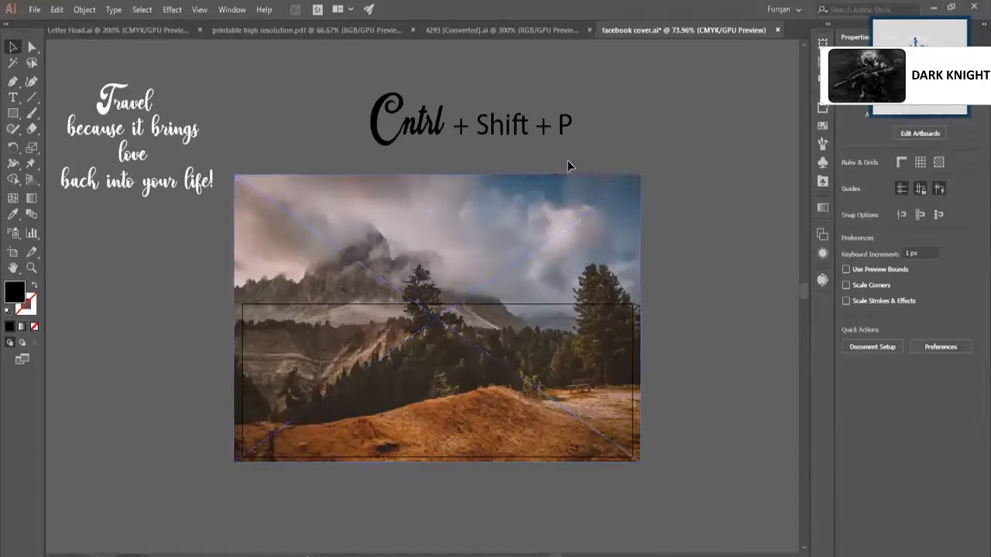
{"action": "left_click", "coordinate": [522, 235]}
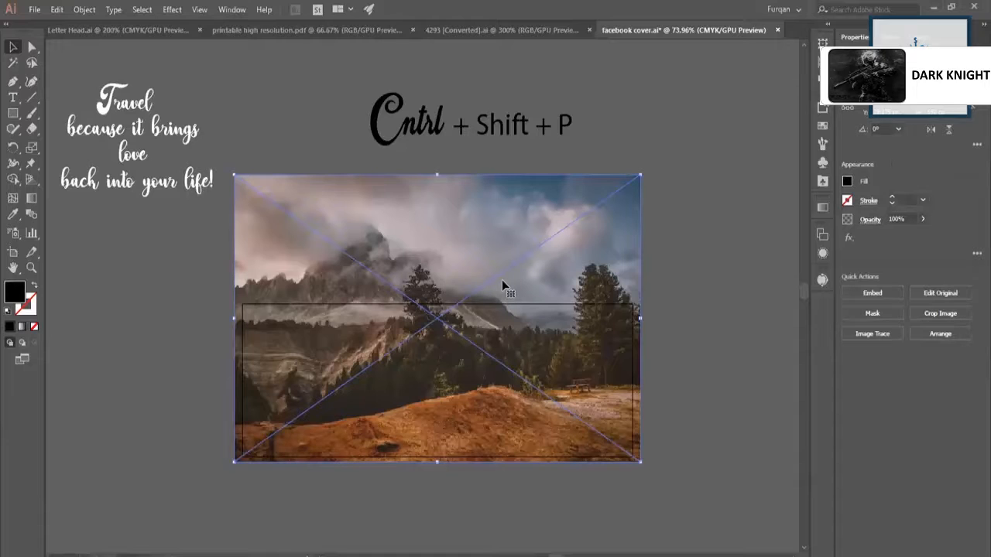
{"action": "left_click", "coordinate": [871, 296]}
{"action": "left_click", "coordinate": [658, 132]}
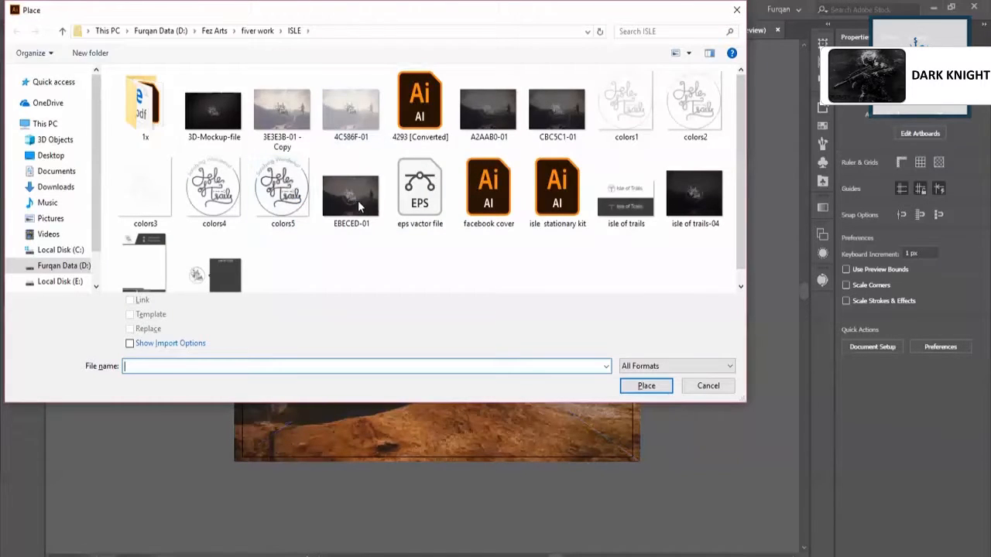
{"action": "left_click", "coordinate": [357, 201]}
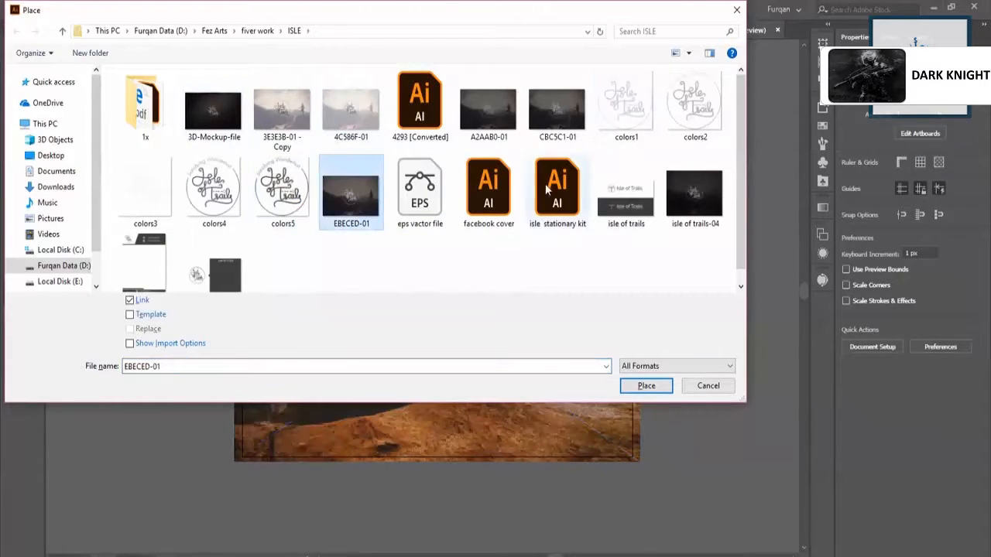
{"action": "left_click", "coordinate": [709, 383]}
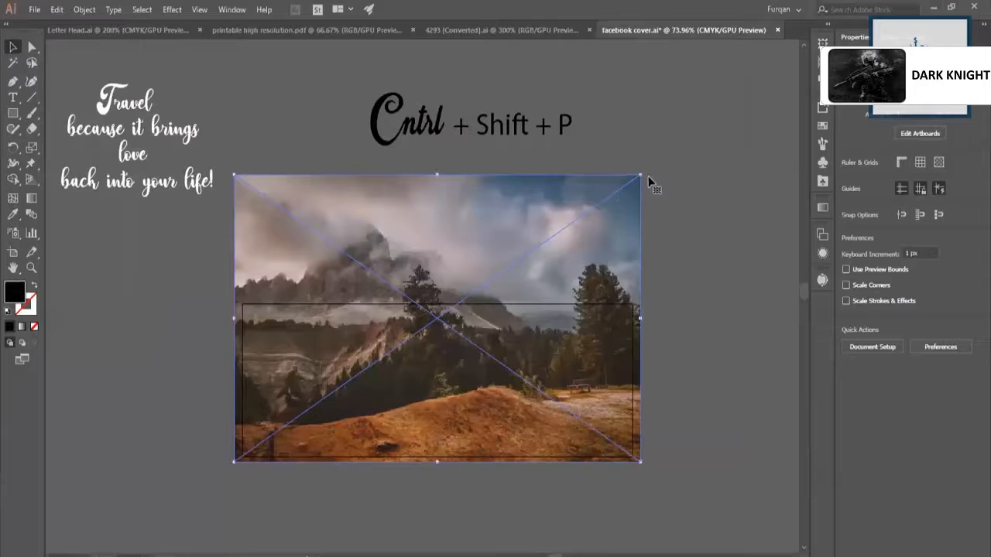
Scale the mountain photo proportionally and align it so that its sides match the artboard's width.
{"action": "left_click_drag", "start_coordinate": [642, 177], "coordinate": [642, 197]}
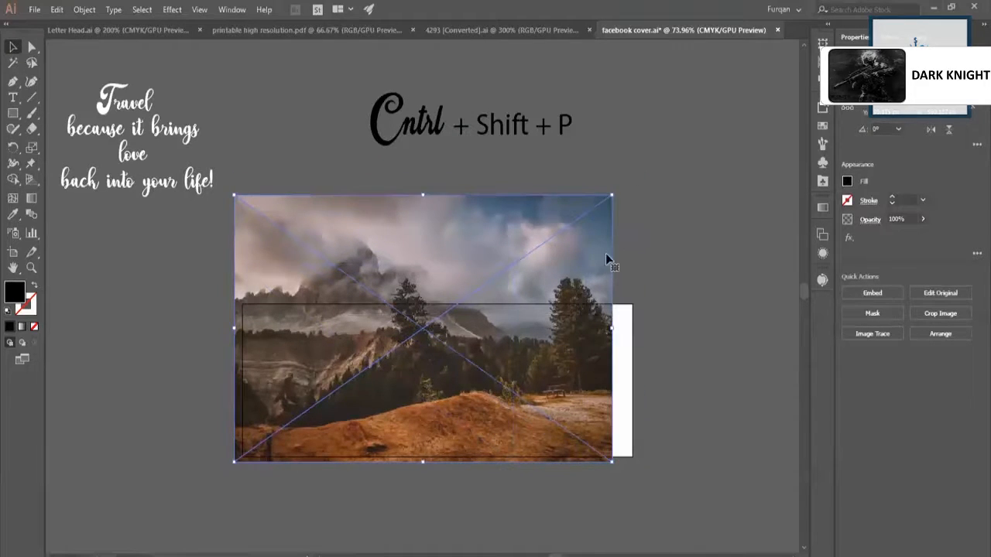
{"action": "left_click_drag", "start_coordinate": [591, 258], "coordinate": [599, 259]}
{"action": "left_click_drag", "start_coordinate": [620, 462], "coordinate": [632, 470]}
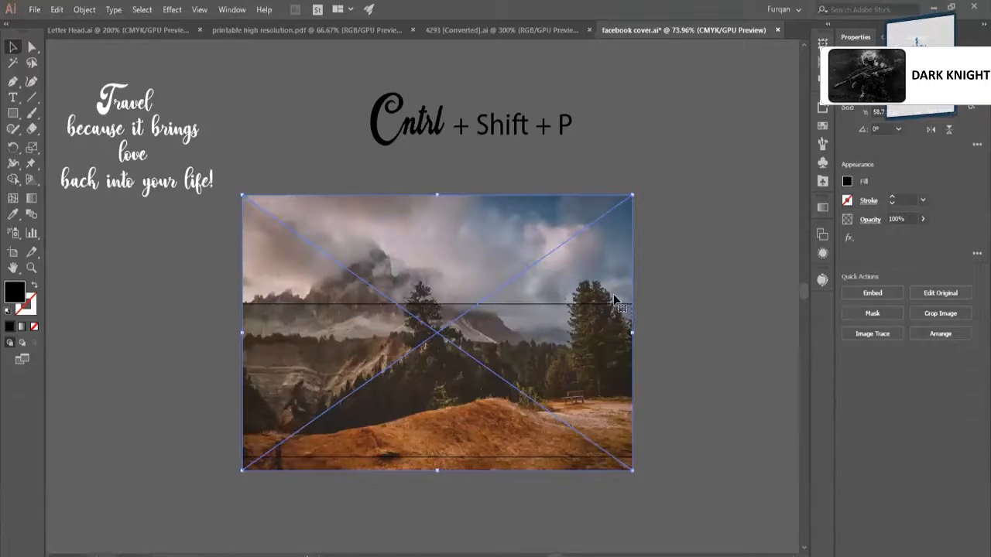
Shift the mountain photo down so that the peak and the orange foreground both lie within the artboard.
{"action": "left_click_drag", "start_coordinate": [600, 267], "coordinate": [600, 295]}
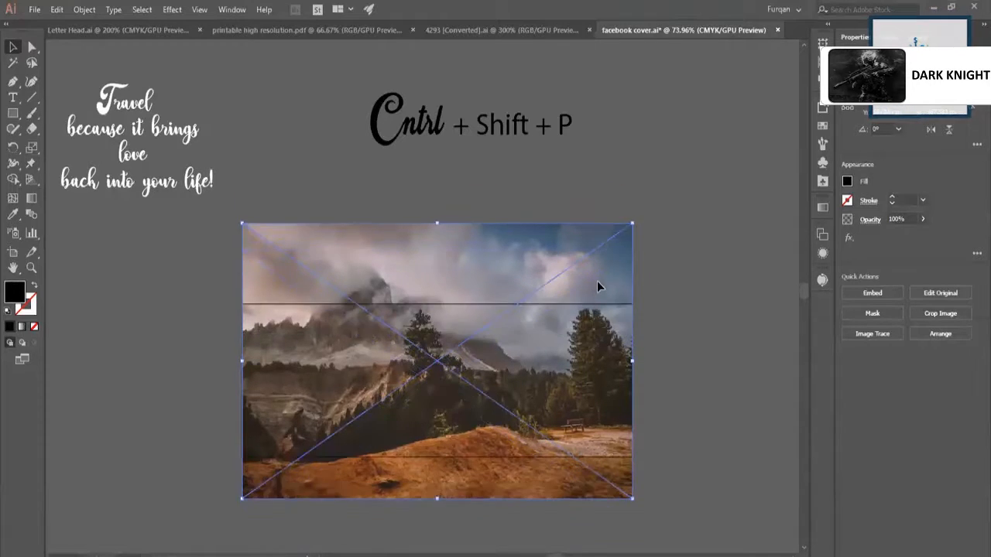
{"action": "key", "text": "z"}
{"action": "left_click_drag", "start_coordinate": [511, 438], "coordinate": [542, 443]}
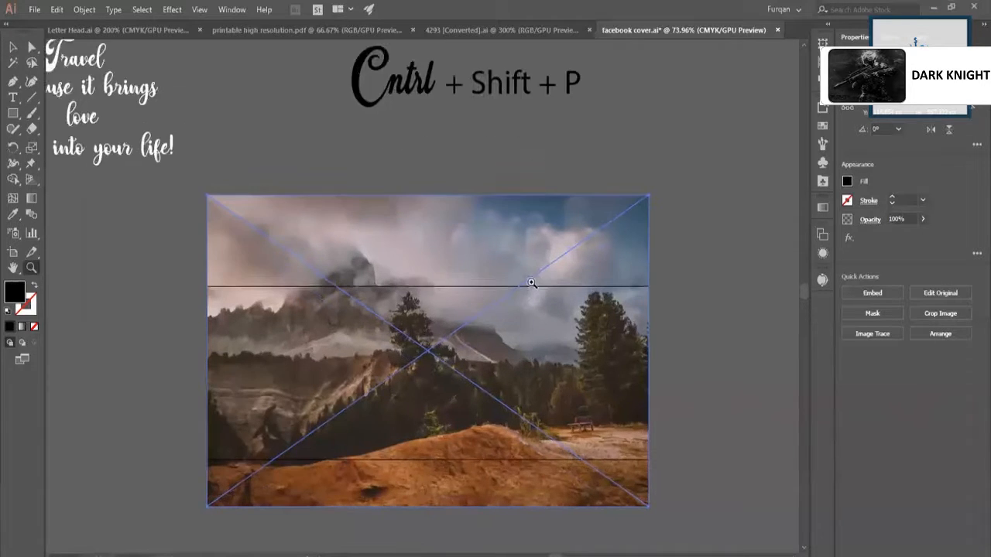
{"action": "left_click_drag", "start_coordinate": [531, 284], "coordinate": [493, 299]}
{"action": "mouse_move", "coordinate": [516, 354]}
{"action": "left_mouse_down"}
{"action": "mouse_move", "coordinate": [487, 358]}
{"action": "mouse_move", "coordinate": [530, 368]}
{"action": "mouse_move", "coordinate": [531, 358]}
{"action": "left_mouse_up"}
{"action": "key", "text": "v"}
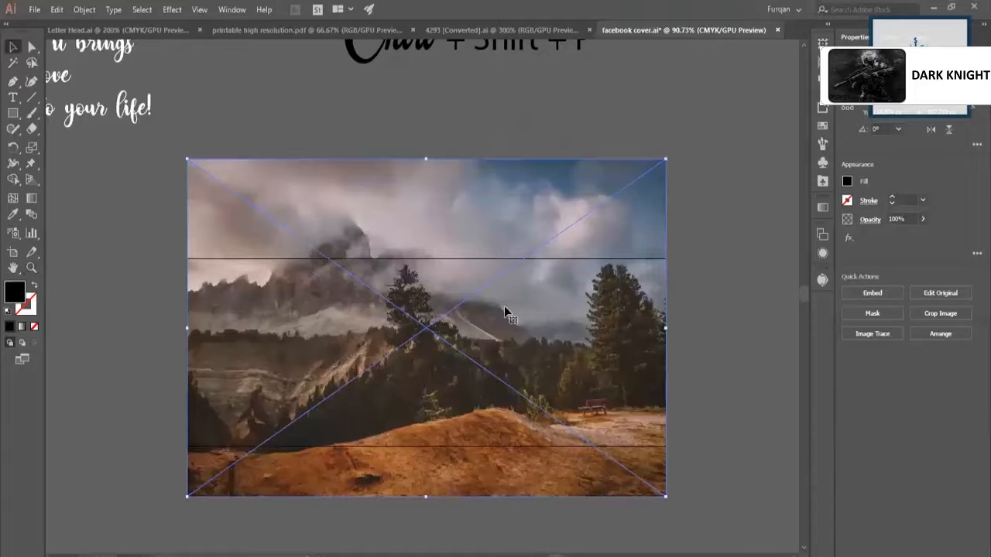
{"action": "left_click_drag", "start_coordinate": [504, 315], "coordinate": [504, 322]}
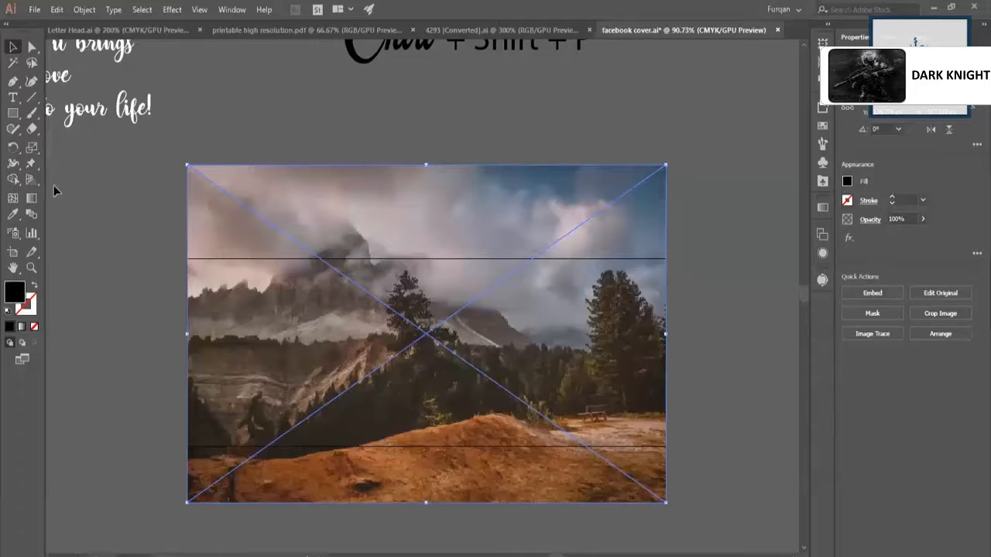
Draw a black, nearly square rectangle overlapping the artboard's lower-left edge as a profile picture placeholder, then enlarge it slightly.
{"action": "left_click", "coordinate": [13, 112]}
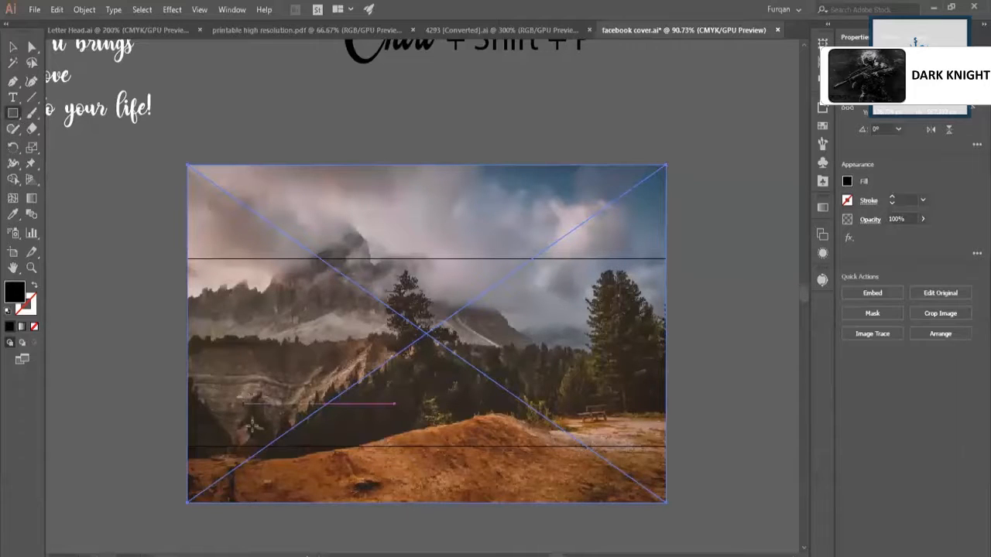
{"action": "mouse_move", "coordinate": [268, 406]}
{"action": "left_mouse_down"}
{"action": "mouse_move", "coordinate": [237, 419]}
{"action": "mouse_move", "coordinate": [253, 452]}
{"action": "mouse_move", "coordinate": [245, 459]}
{"action": "left_mouse_up"}
{"action": "key", "text": "v"}
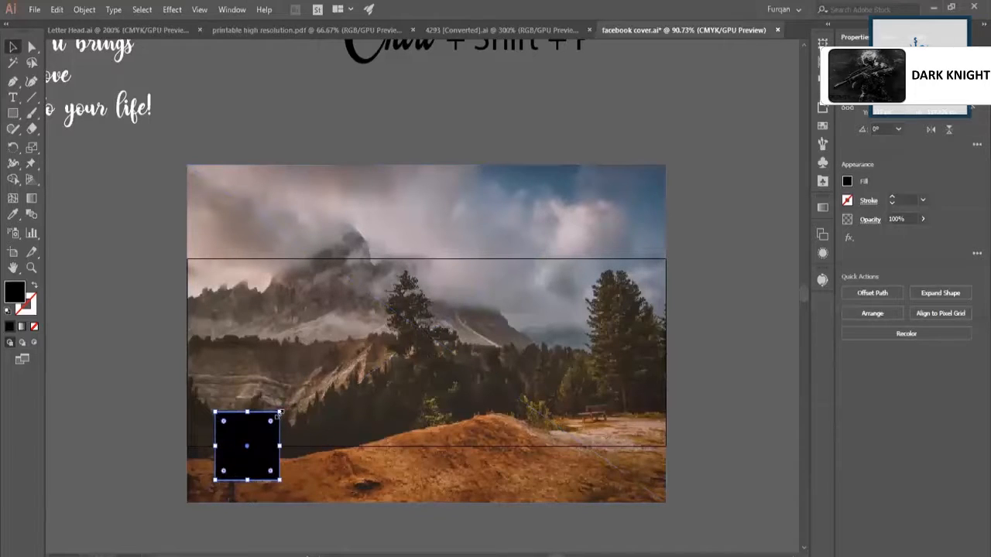
{"action": "left_click_drag", "start_coordinate": [280, 413], "coordinate": [288, 402]}
{"action": "left_click_drag", "start_coordinate": [262, 445], "coordinate": [266, 439]}
{"action": "left_click", "coordinate": [312, 515]}
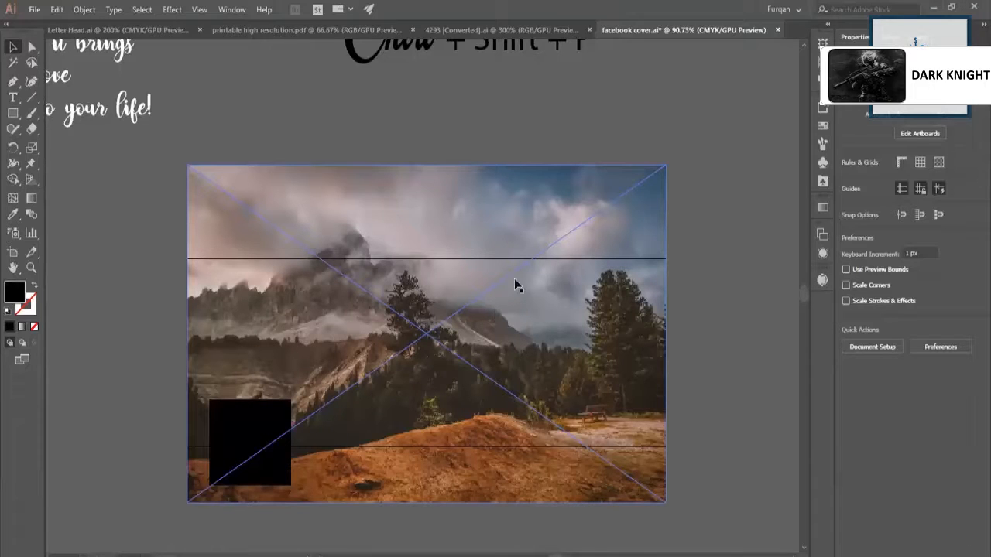
{"action": "left_click", "coordinate": [552, 140]}
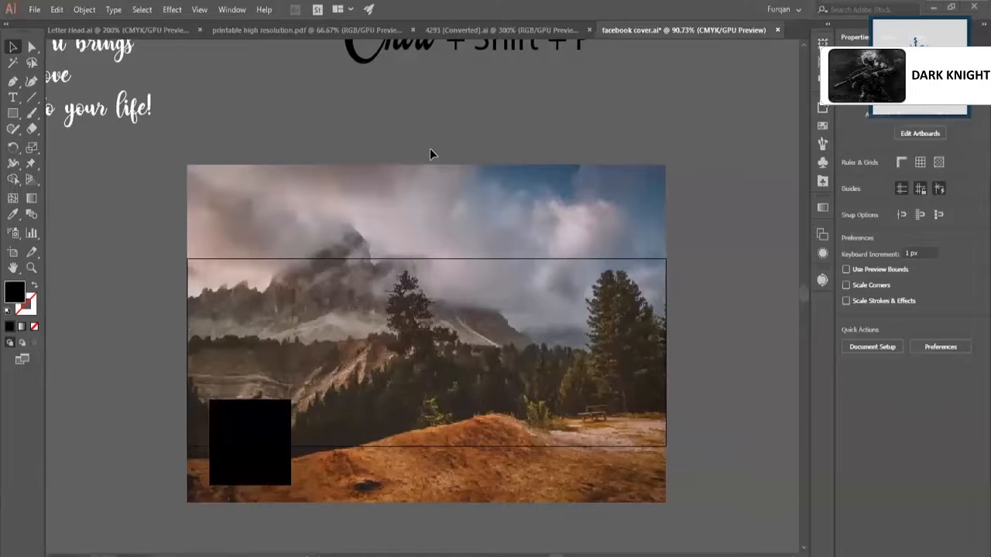
{"action": "left_click", "coordinate": [535, 166]}
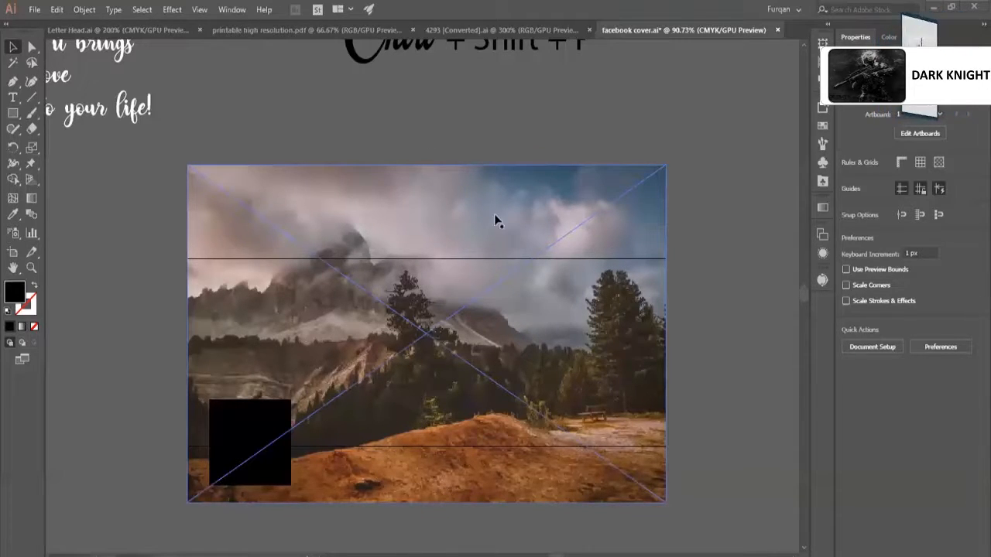
{"action": "left_click", "coordinate": [451, 130]}
{"action": "left_click", "coordinate": [438, 210]}
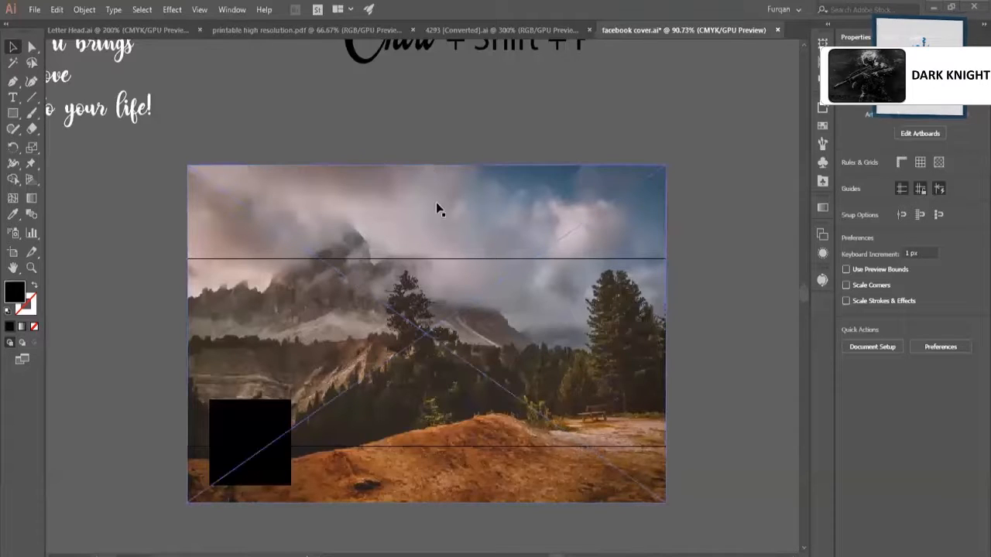
{"action": "left_click", "coordinate": [468, 237]}
{"action": "key", "text": "super"}
{"action": "type", "text": "z"}
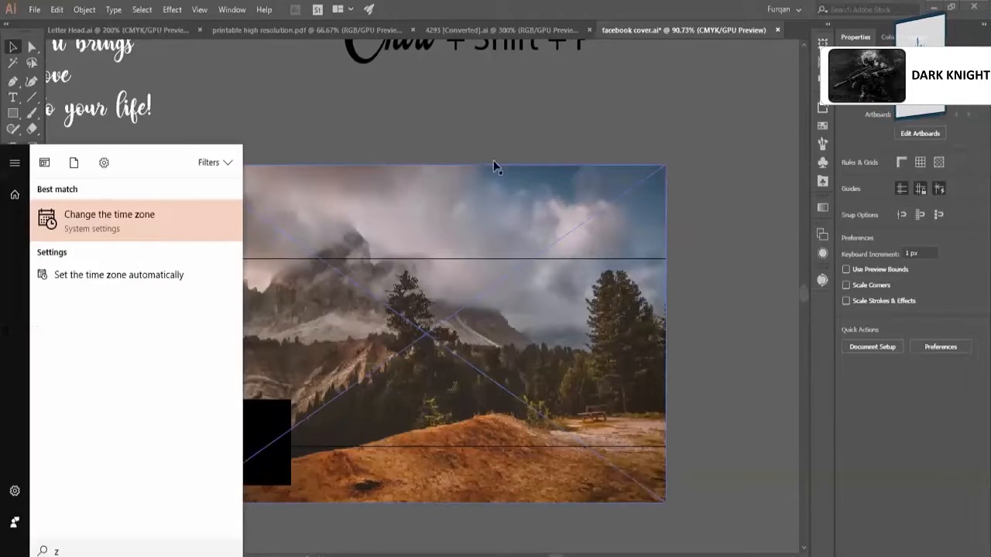
{"action": "key", "text": "Escape"}
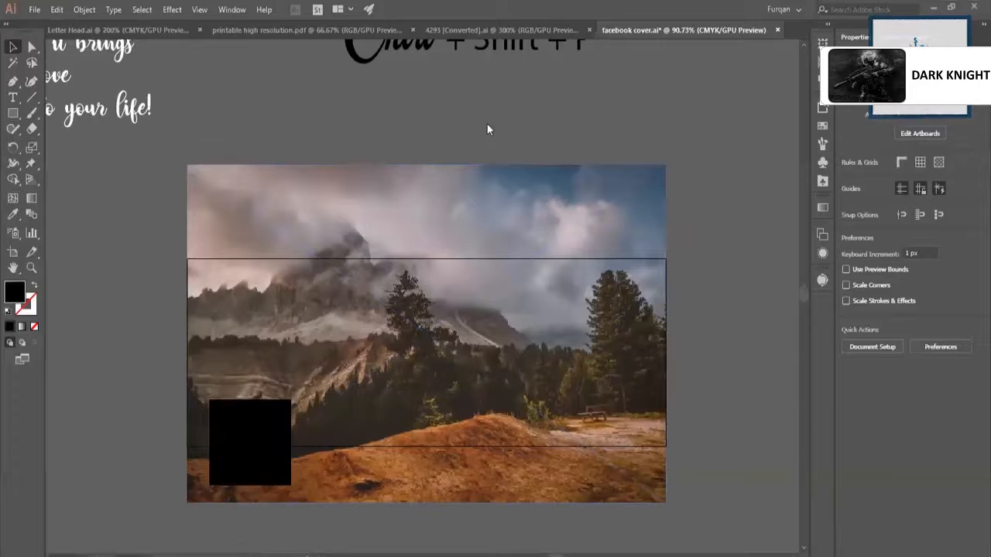
Place the logo from "eps vactor file" into the document and move it over the mountain photo on the artboard.
{"action": "key", "text": "ctrl+shift+p"}
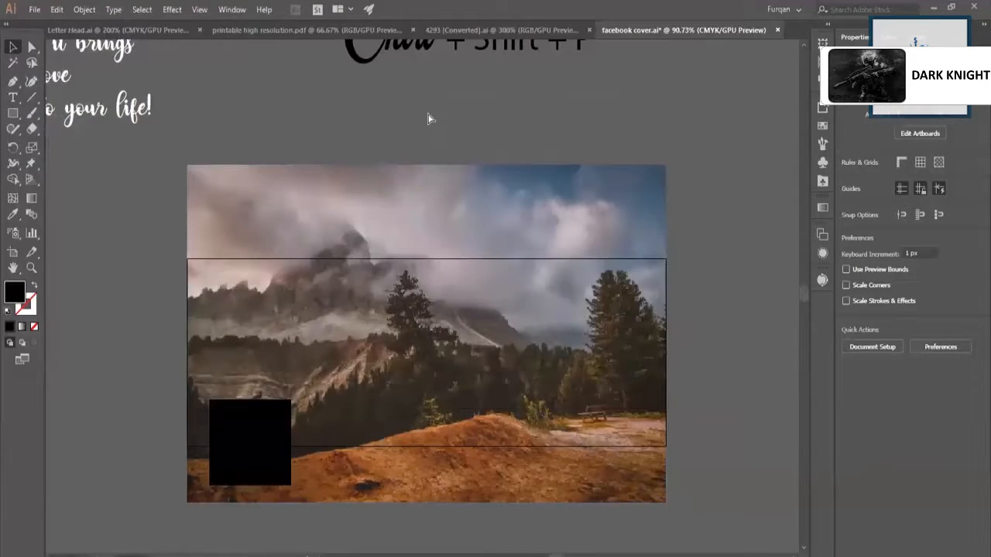
{"action": "left_click", "coordinate": [410, 120]}
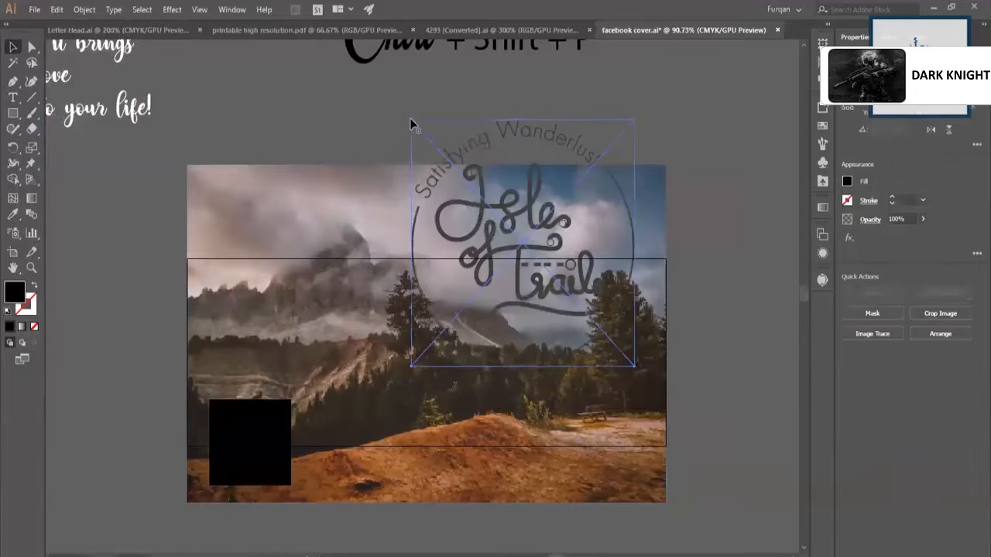
{"action": "left_click_drag", "start_coordinate": [504, 234], "coordinate": [469, 325]}
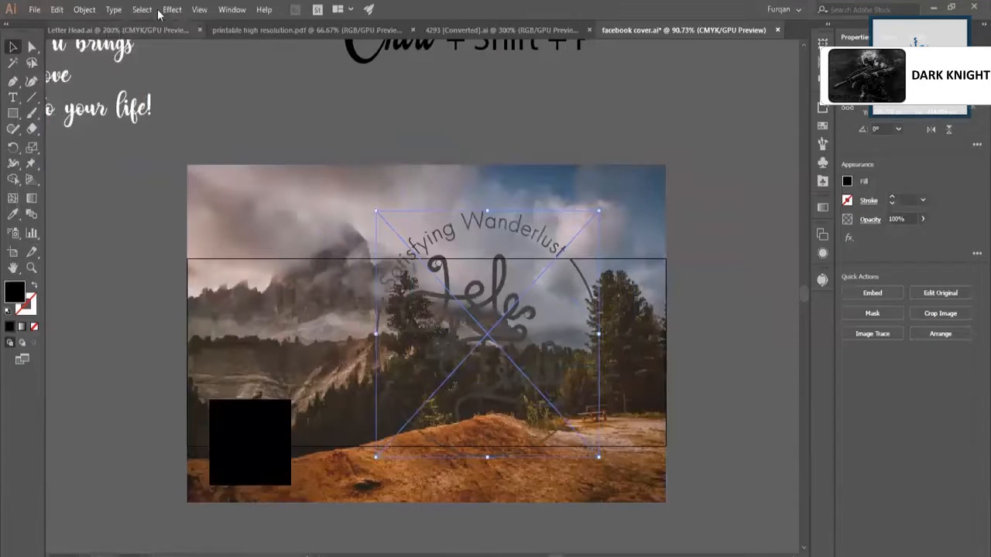
Embed the linked logo in the document so that it becomes editable vector artwork.
{"action": "left_click", "coordinate": [99, 13]}
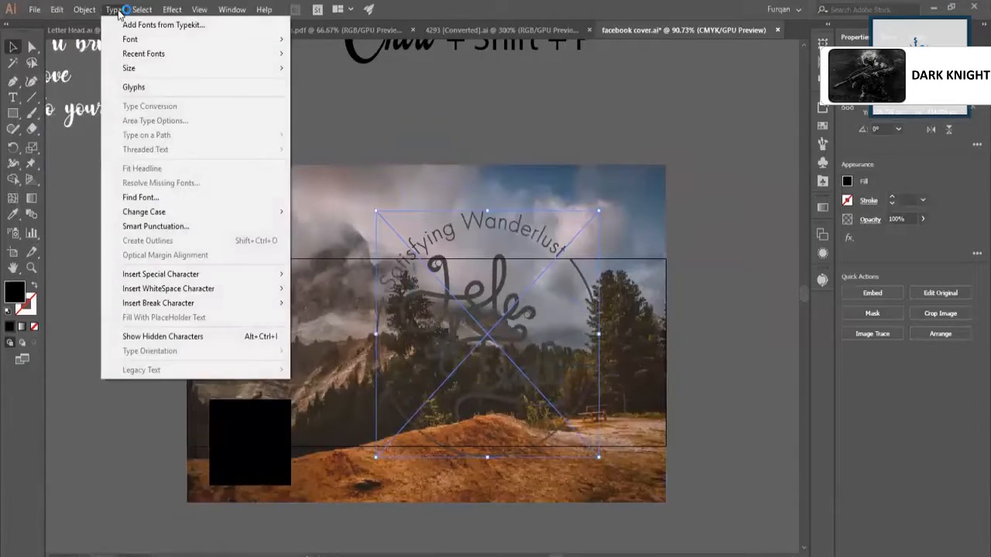
{"action": "mouse_move", "coordinate": [91, 13]}
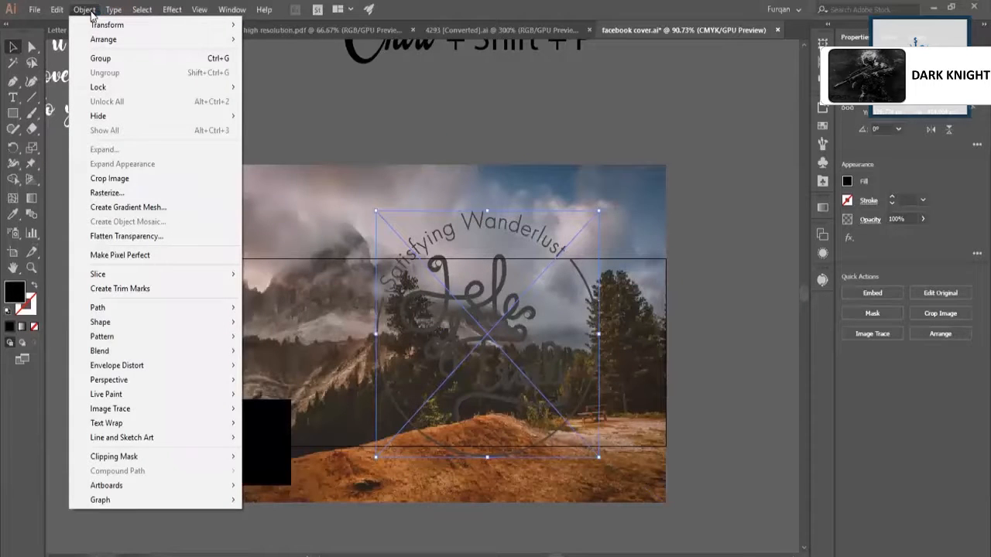
{"action": "right_click", "coordinate": [431, 297]}
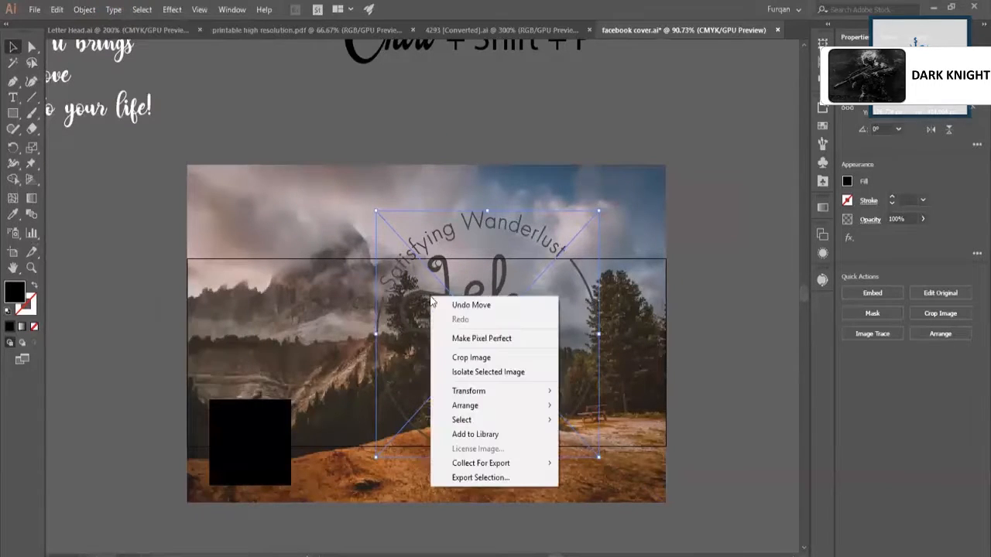
{"action": "left_click", "coordinate": [735, 251]}
{"action": "left_click", "coordinate": [523, 322]}
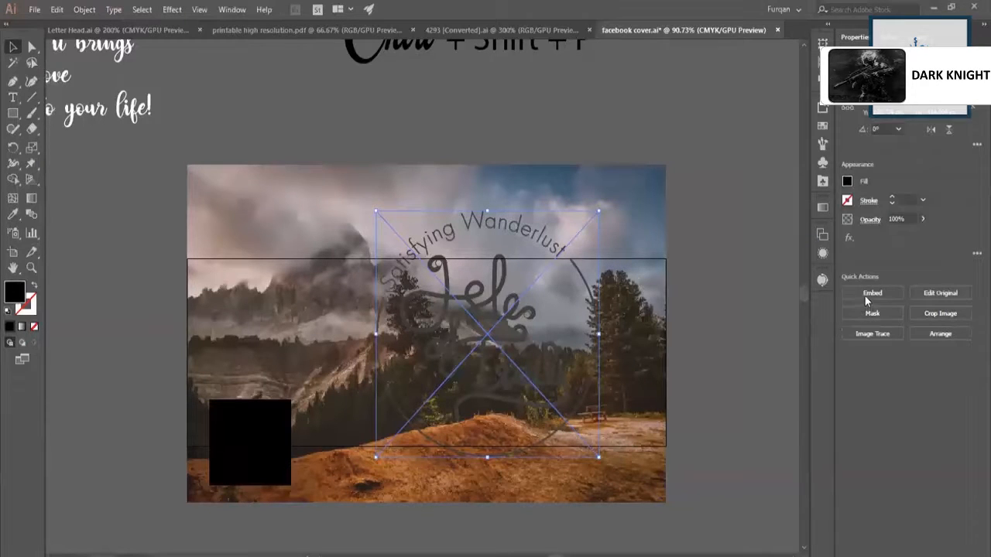
{"action": "left_click", "coordinate": [515, 304]}
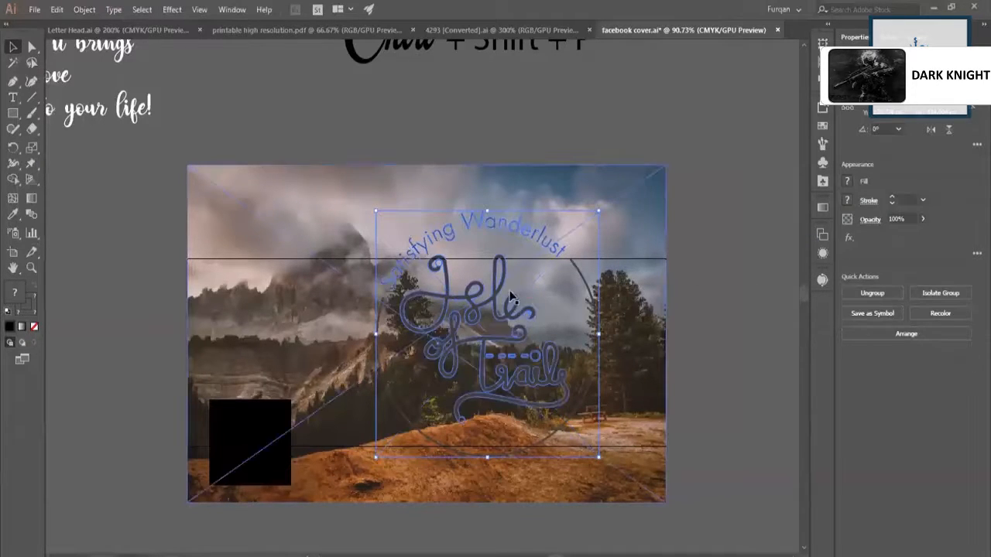
Move the embedded logo left and slightly down so that it overlaps the mountain and the black placeholder.
{"action": "left_click_drag", "start_coordinate": [488, 294], "coordinate": [365, 329]}
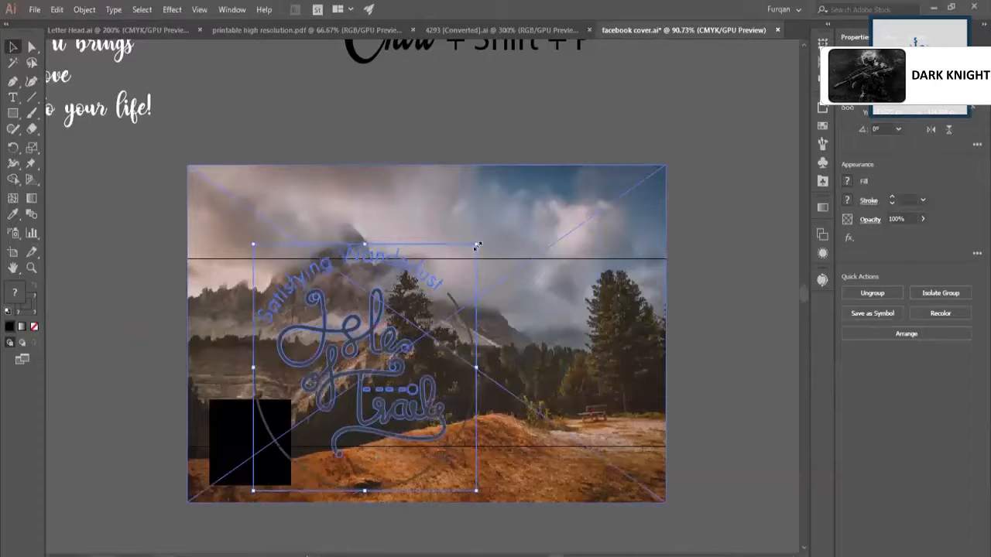
{"action": "left_click_drag", "start_coordinate": [477, 245], "coordinate": [478, 244]}
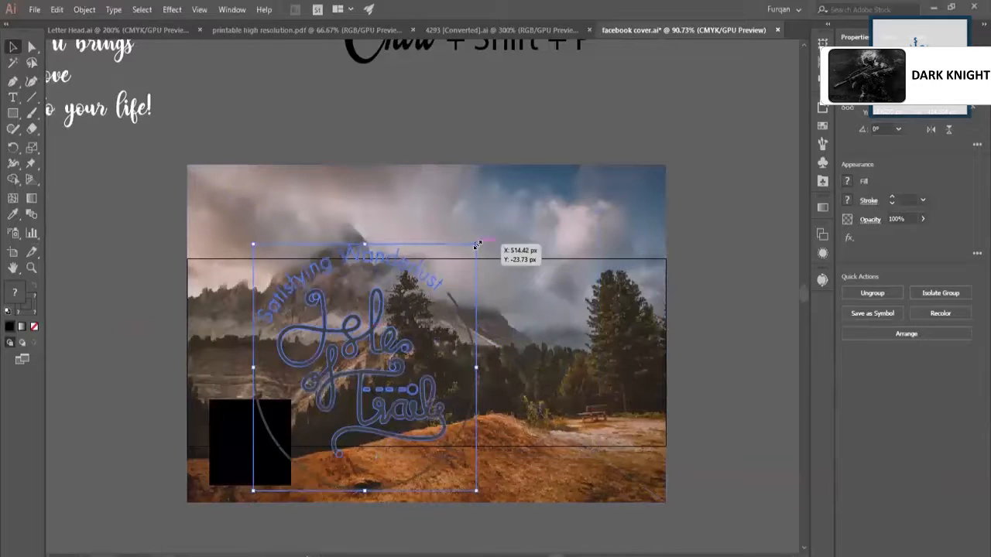
{"action": "left_click", "coordinate": [875, 294]}
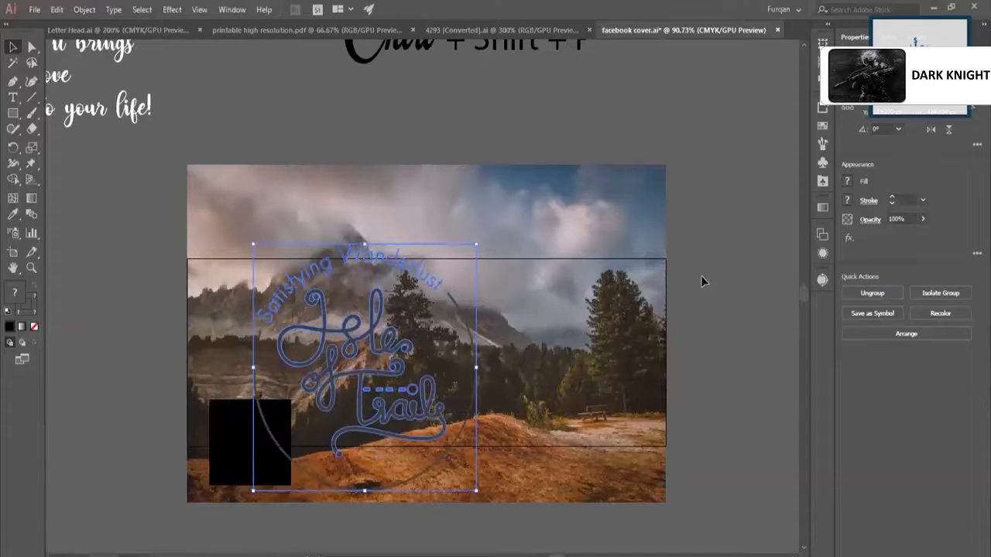
{"action": "left_click", "coordinate": [627, 211]}
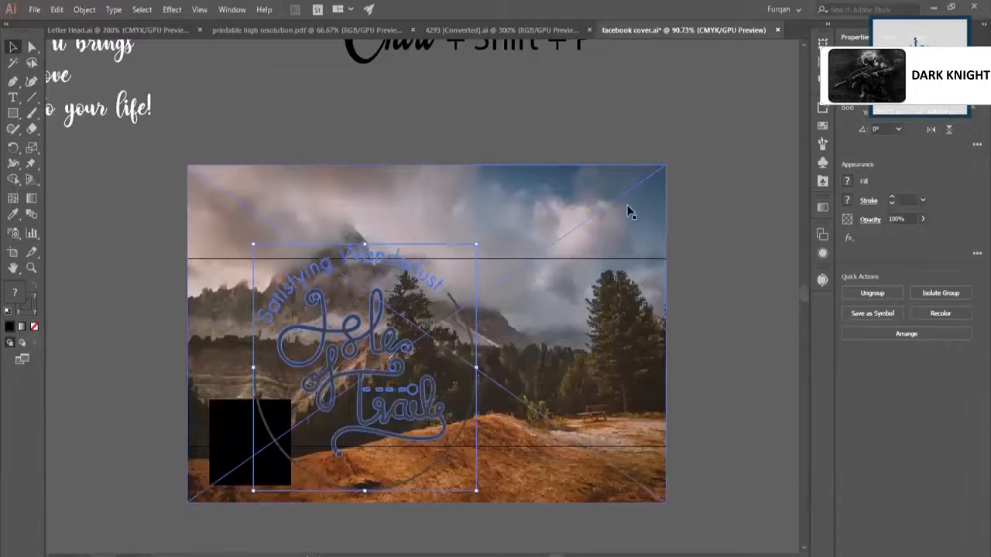
{"action": "key", "text": "ctrl+shift+bracketright"}
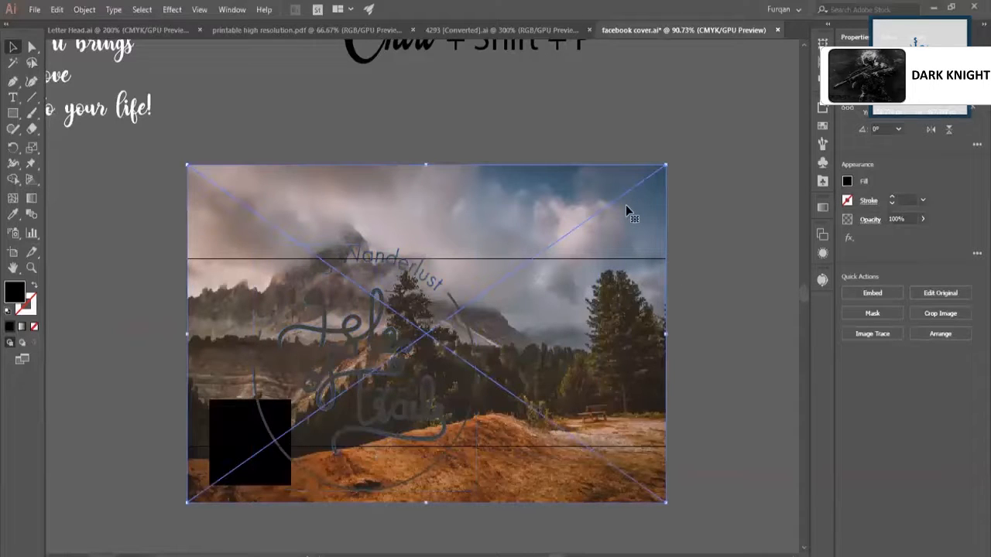
{"action": "left_click", "coordinate": [867, 295]}
{"action": "left_click", "coordinate": [869, 292]}
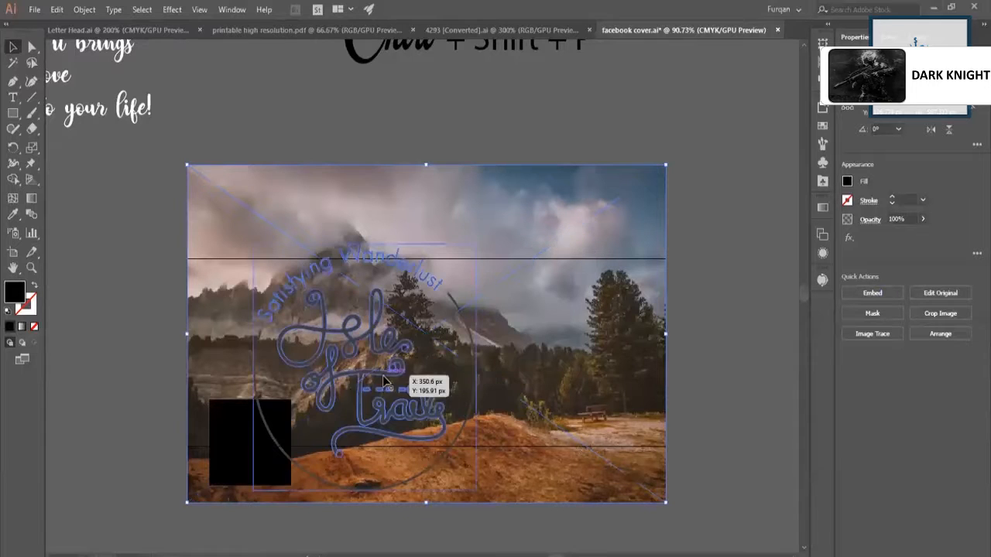
{"action": "left_click", "coordinate": [382, 375]}
{"action": "left_click_drag", "start_coordinate": [379, 373], "coordinate": [416, 372]}
{"action": "key", "text": "ctrl+z"}
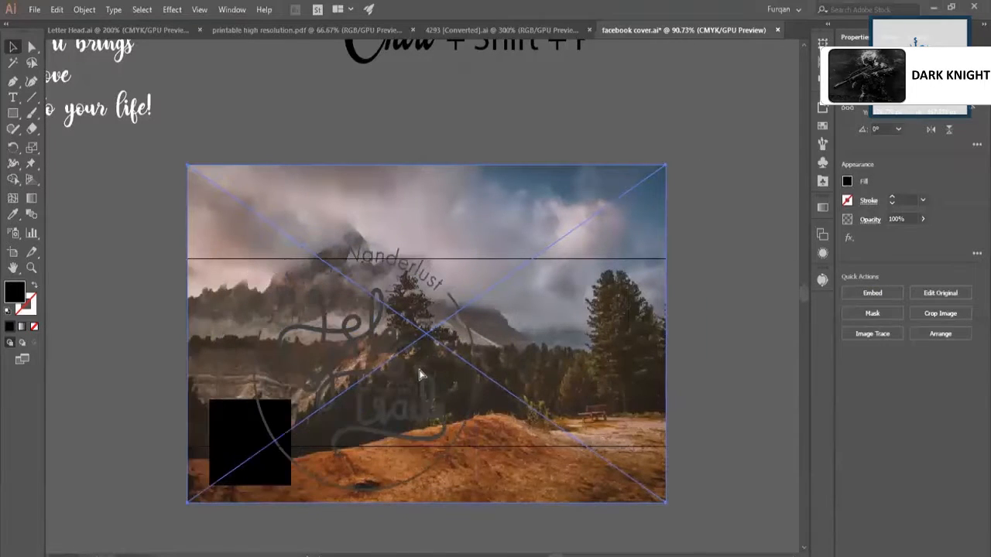
{"action": "key", "text": "ctrl+shift+a"}
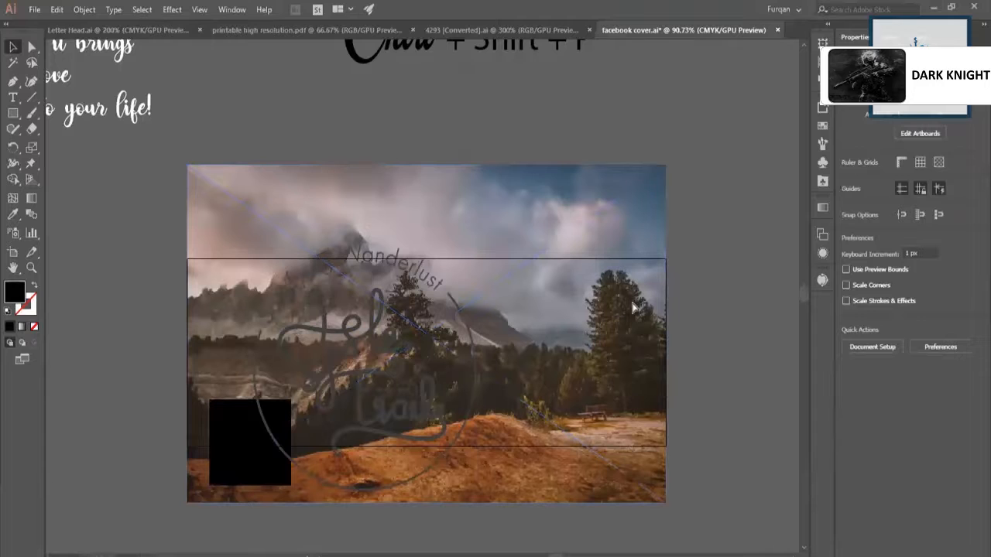
Draw a black rectangle over the photo that exactly covers the artboard.
{"action": "left_click", "coordinate": [12, 112]}
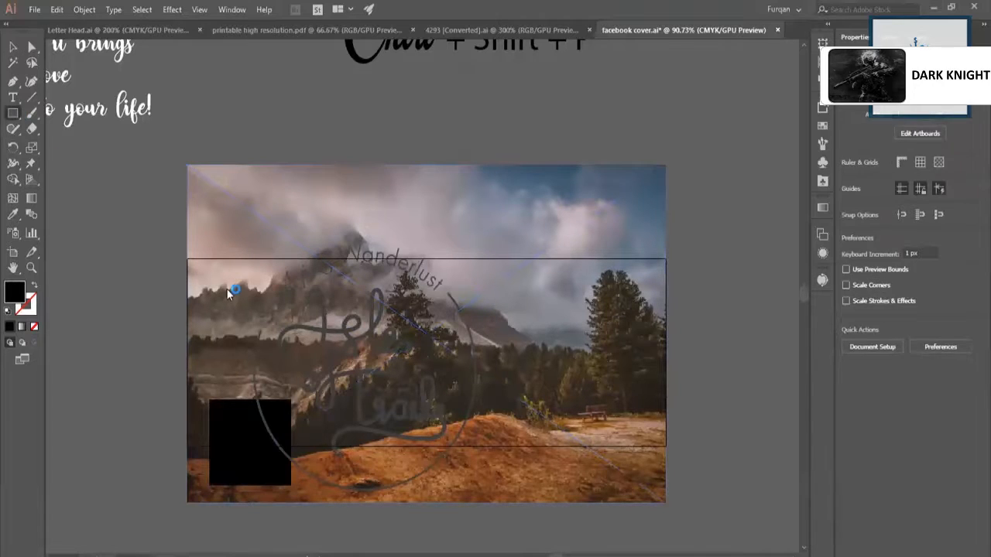
{"action": "left_click_drag", "start_coordinate": [188, 259], "coordinate": [665, 446]}
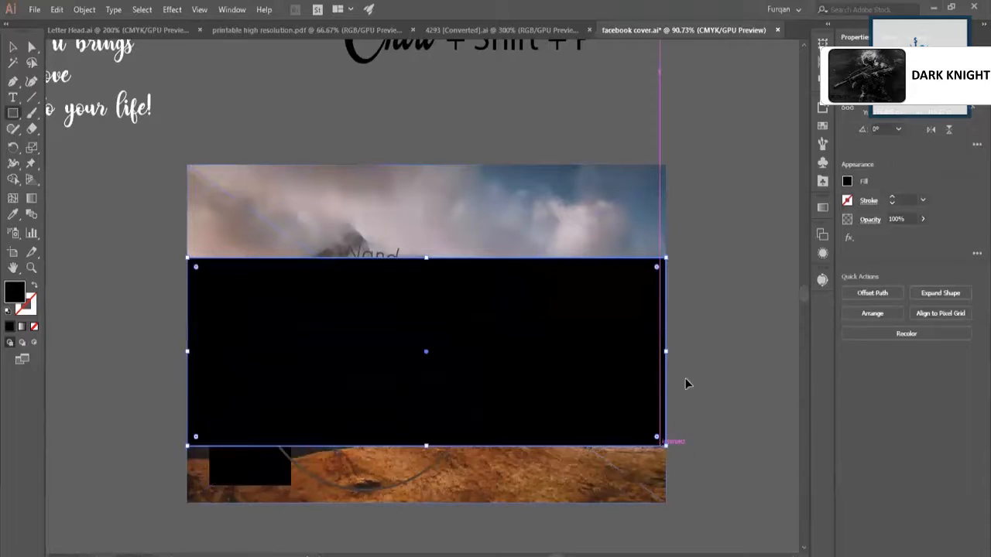
{"action": "key", "text": "v"}
Make a clipping mask from the black rectangle and the mountain photo, then undo it.
{"action": "left_click", "coordinate": [565, 237], "text": "shift"}
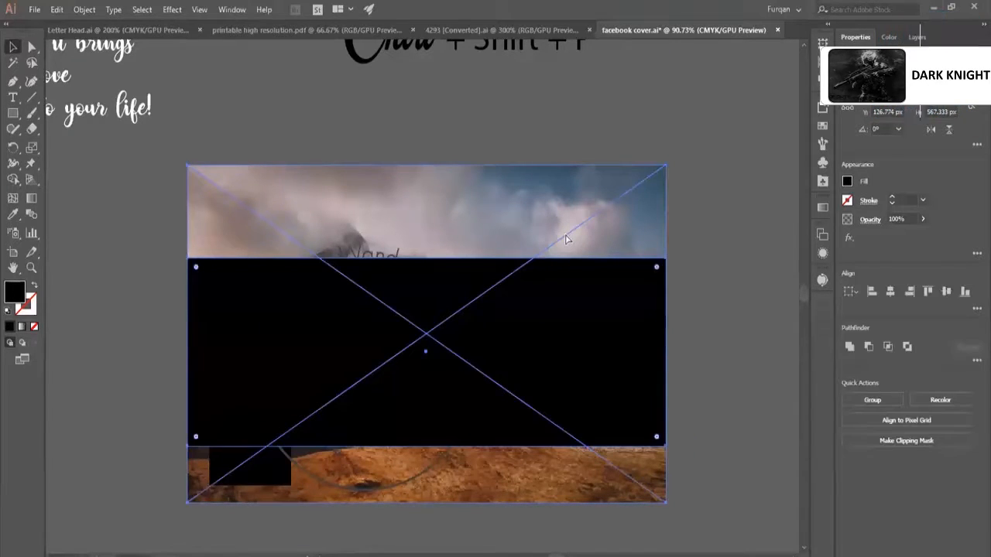
{"action": "key", "text": "ctrl+7"}
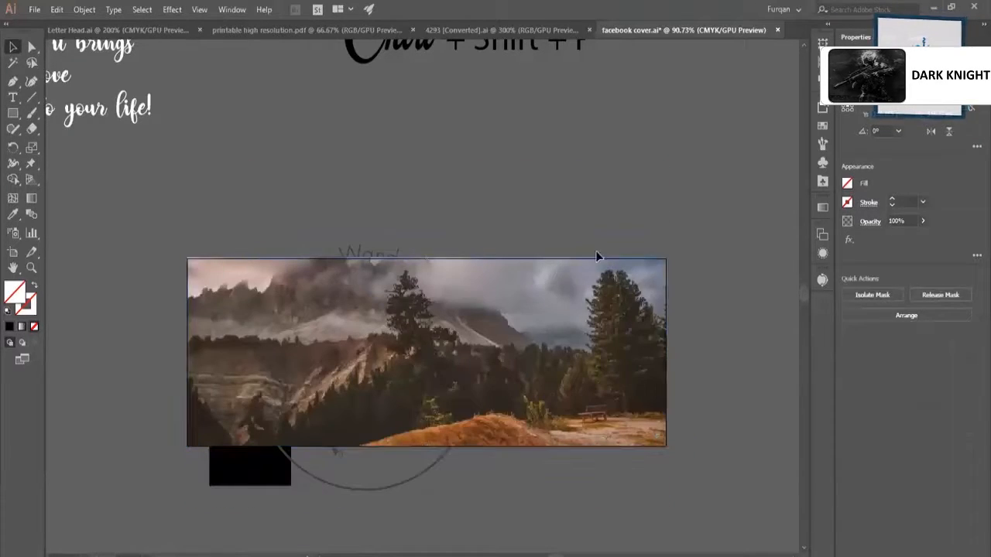
{"action": "left_click", "coordinate": [595, 249]}
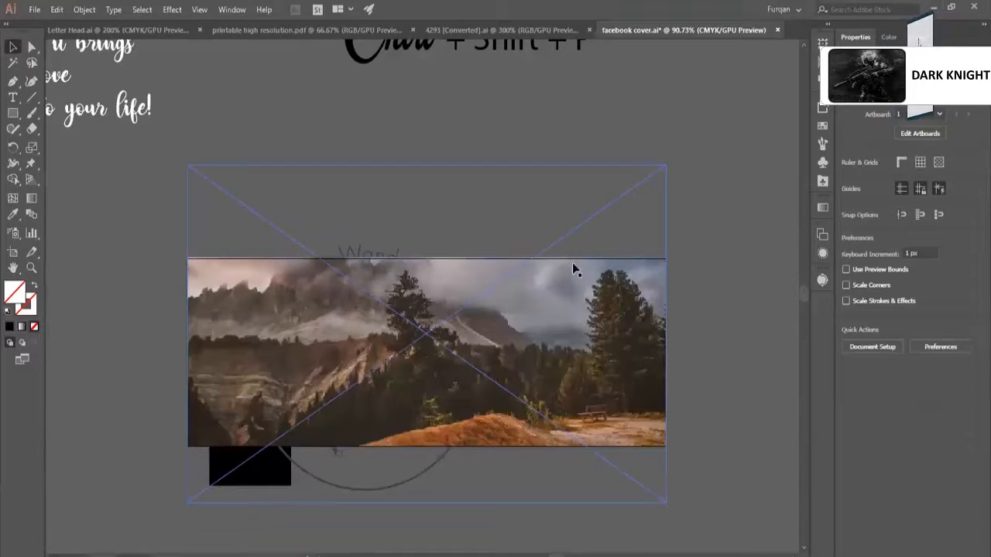
{"action": "key", "text": "ctrl+z"}
Try clipping the logo with the black rectangle, then undo the mask and clear the selection.
{"action": "left_click", "coordinate": [692, 245]}
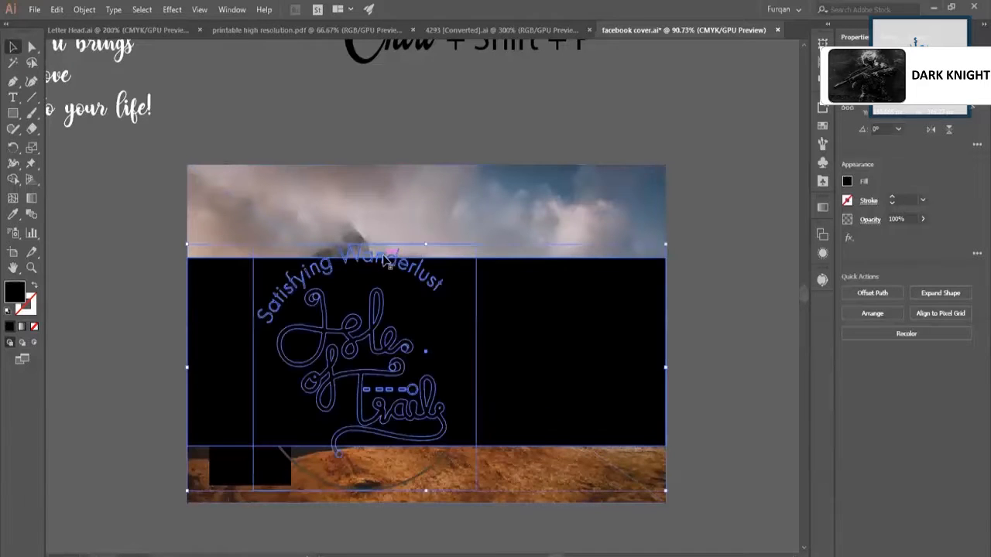
{"action": "left_click", "coordinate": [385, 260], "text": "shift"}
{"action": "key", "text": "ctrl+7"}
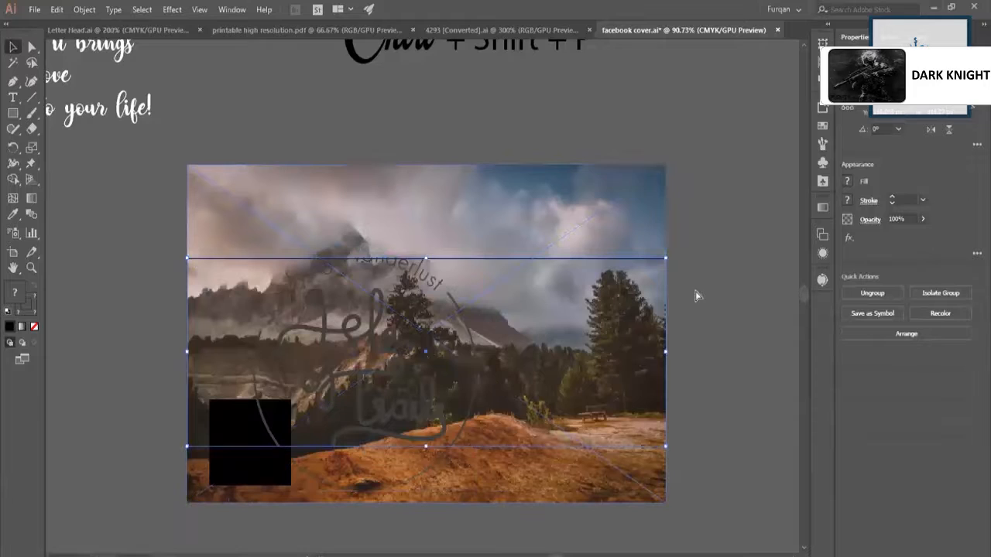
{"action": "key", "text": "ctrl+z"}
{"action": "key", "text": "ctrl+shift+a"}
Mask the mountain photo with the artboard-sized rectangle so that it is cropped to the cover area.
{"action": "left_click", "coordinate": [619, 284]}
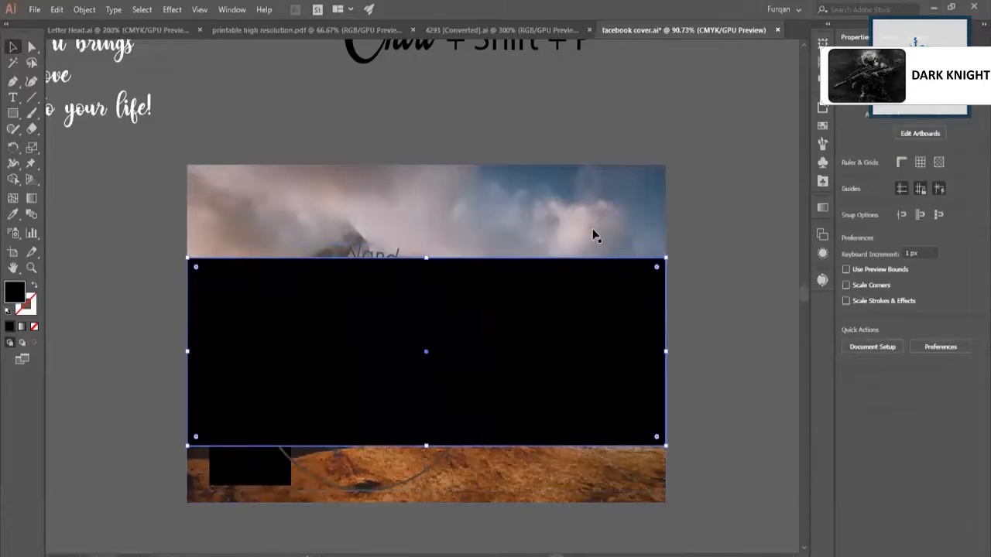
{"action": "left_click", "coordinate": [593, 230], "text": "shift"}
{"action": "key", "text": "ctrl+7"}
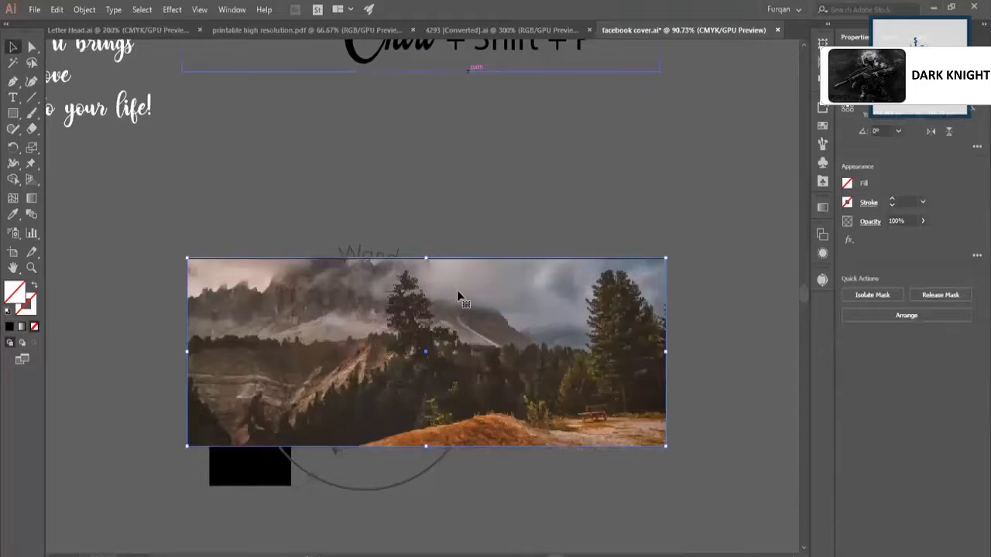
Scale the logo down to roughly half the artboard's height and place it over the trees near the artboard's right edge.
{"action": "left_click_drag", "start_coordinate": [379, 259], "coordinate": [385, 257]}
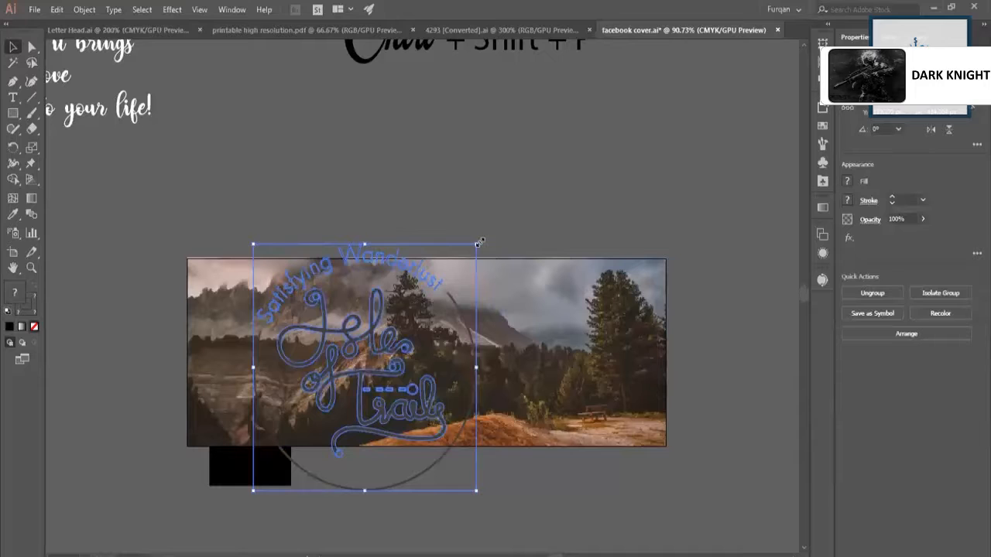
{"action": "left_click_drag", "start_coordinate": [479, 242], "coordinate": [440, 285]}
{"action": "left_click_drag", "start_coordinate": [341, 445], "coordinate": [518, 430]}
{"action": "scroll", "coordinate": [537, 395], "scroll_direction": "down", "scroll_amount": 2}
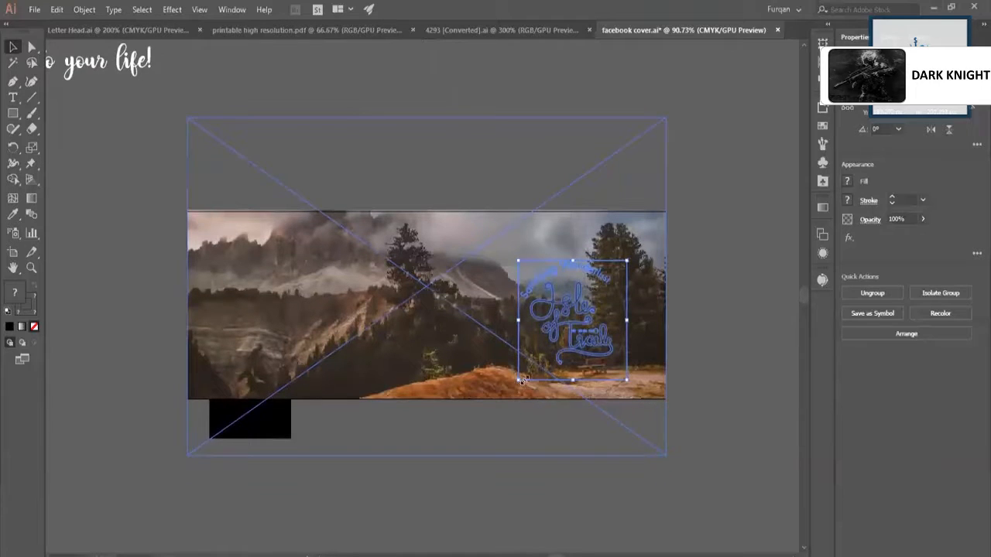
{"action": "left_click_drag", "start_coordinate": [521, 380], "coordinate": [526, 371]}
{"action": "left_click_drag", "start_coordinate": [528, 310], "coordinate": [553, 308]}
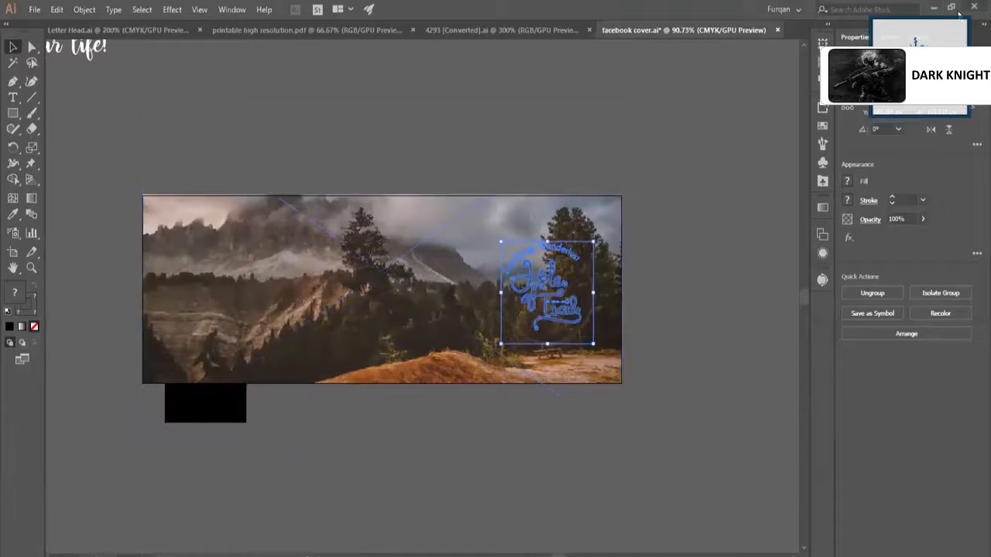
Fill the whole logo group with white.
{"action": "left_click", "coordinate": [890, 37]}
{"action": "left_click", "coordinate": [913, 51]}
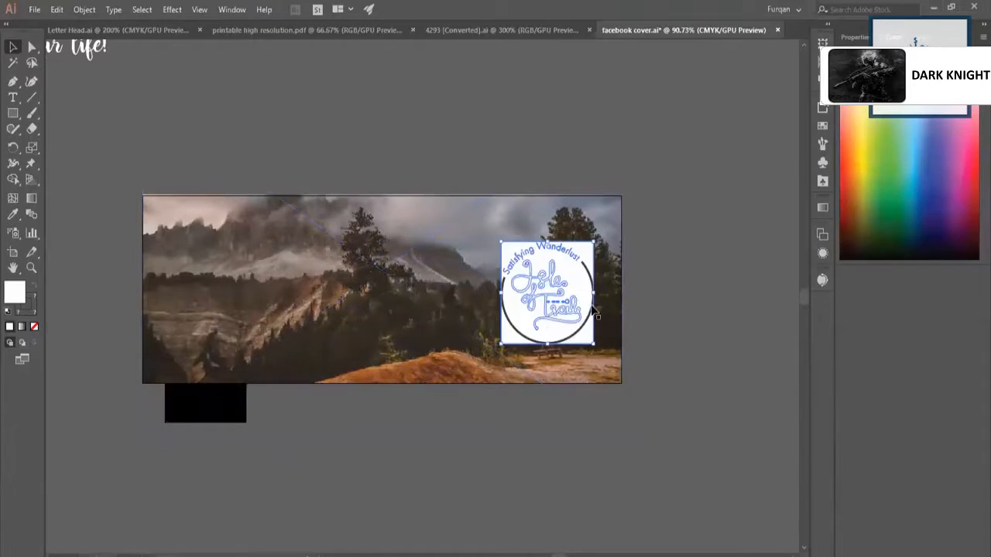
{"action": "key", "text": "z"}
{"action": "left_click_drag", "start_coordinate": [577, 284], "coordinate": [687, 333]}
{"action": "key", "text": "v"}
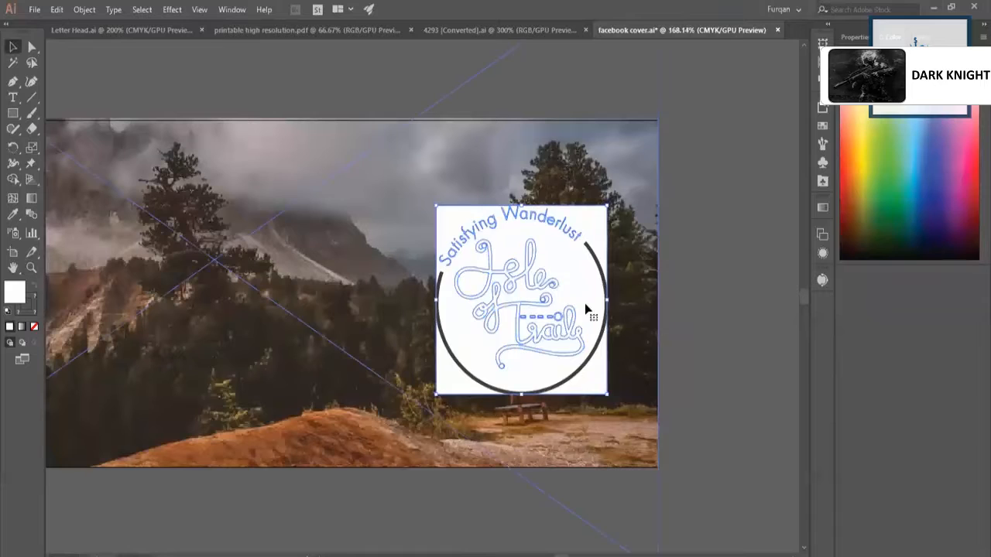
Ungroup the white logo and move it so that it extends past the artboard's right edge.
{"action": "right_click", "coordinate": [551, 295]}
{"action": "left_click", "coordinate": [600, 404]}
{"action": "left_click", "coordinate": [602, 379]}
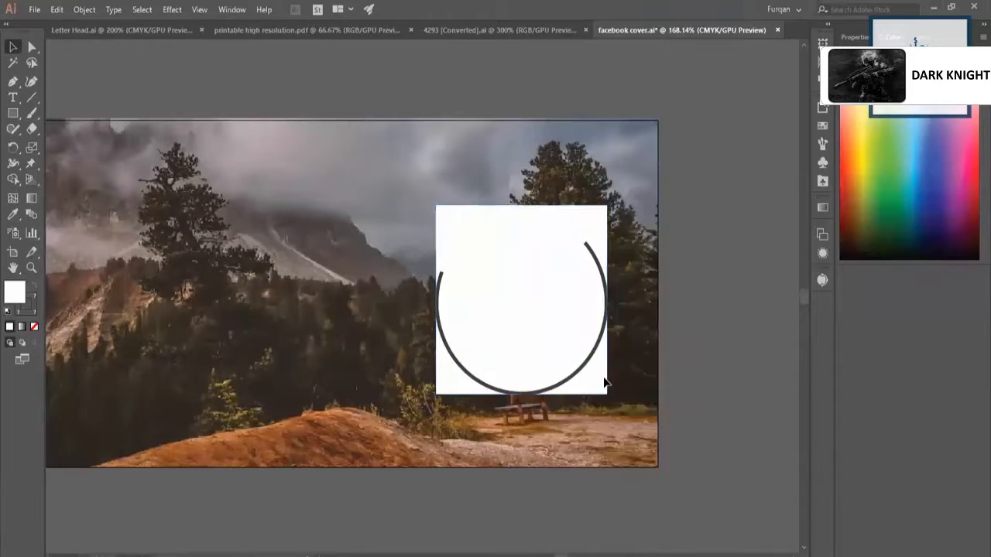
{"action": "left_click_drag", "start_coordinate": [601, 379], "coordinate": [617, 440]}
{"action": "key", "text": "ctrl+z"}
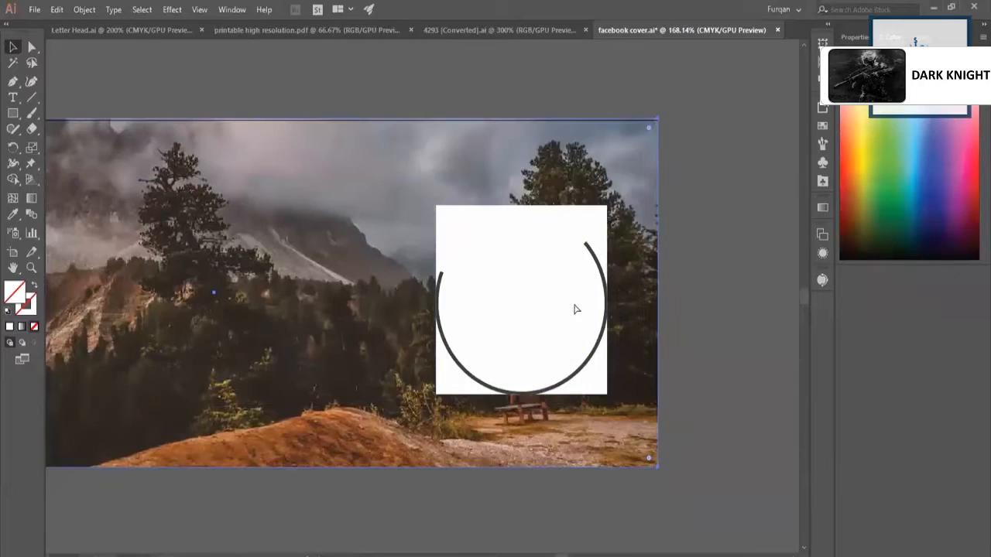
{"action": "left_click", "coordinate": [576, 310]}
{"action": "left_click_drag", "start_coordinate": [533, 286], "coordinate": [709, 309]}
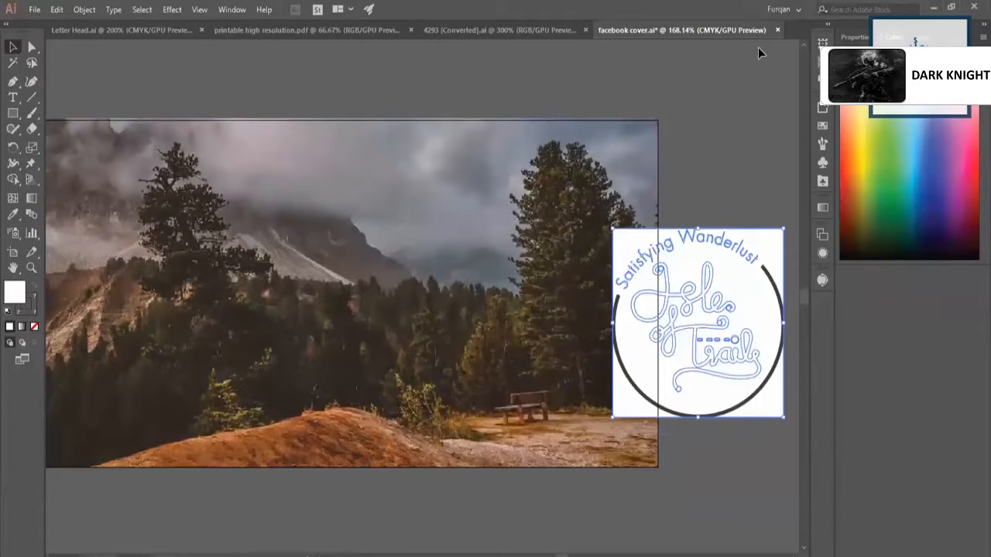
Expand the logo's fill and stroke, then shift the artwork slightly up.
{"action": "left_click", "coordinate": [85, 10]}
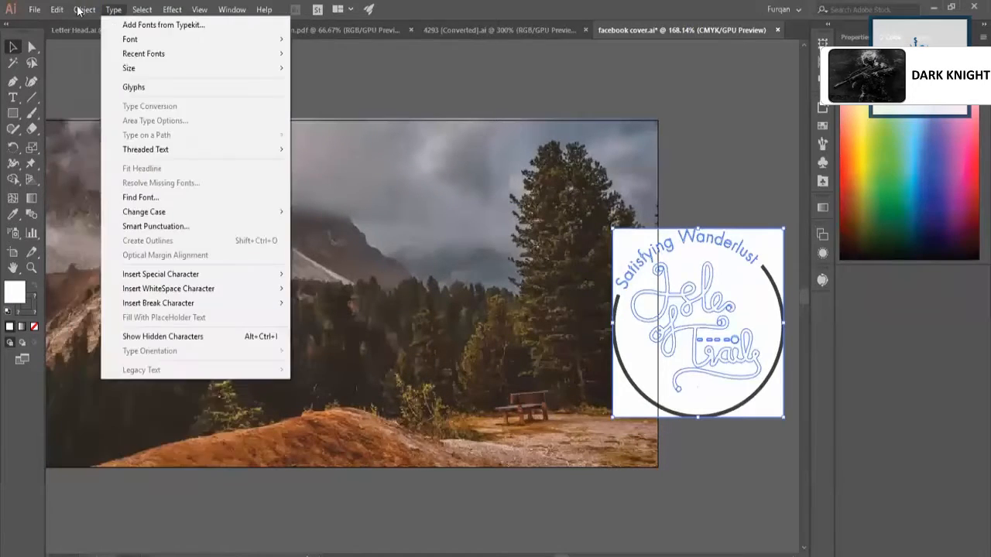
{"action": "left_click", "coordinate": [124, 151]}
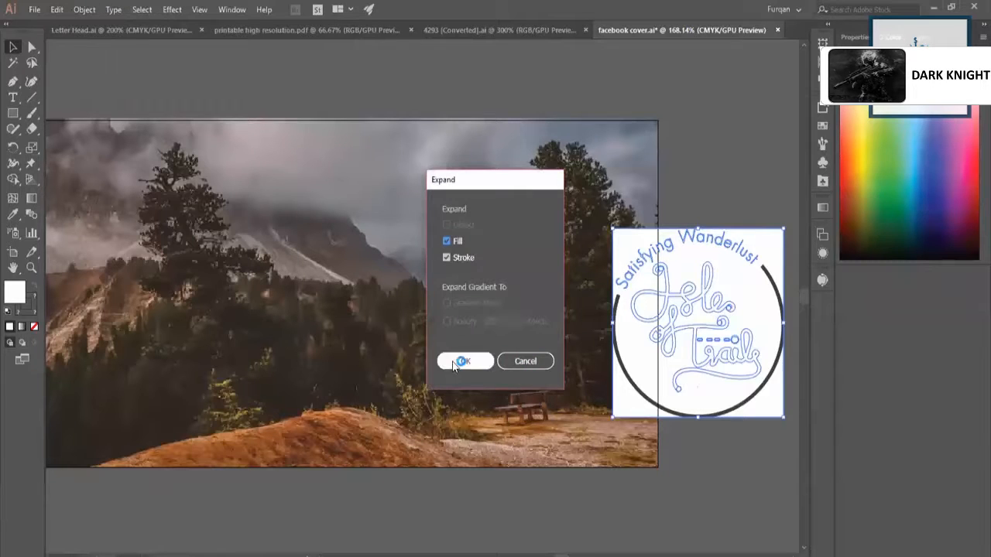
{"action": "left_click", "coordinate": [462, 362]}
{"action": "left_click_drag", "start_coordinate": [702, 279], "coordinate": [693, 244]}
{"action": "key", "text": "a"}
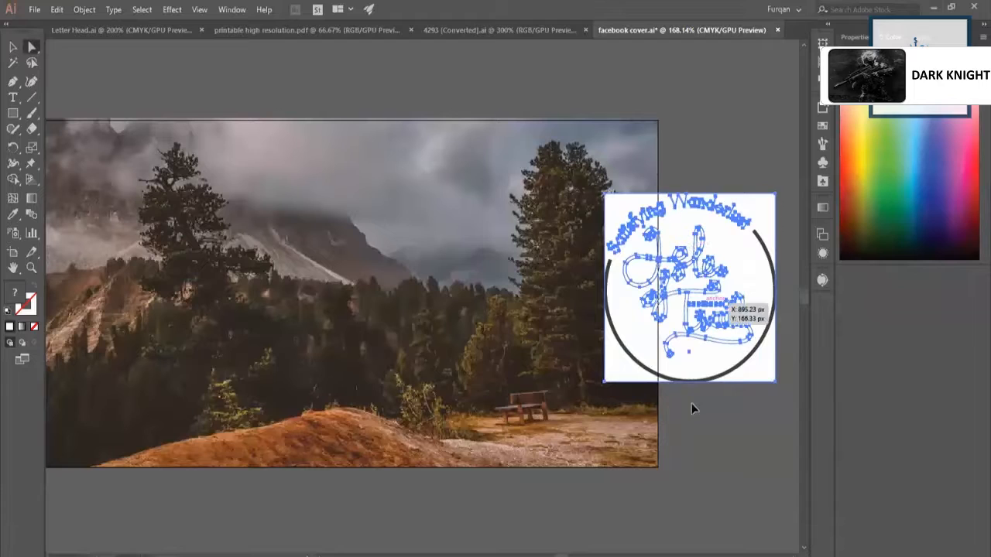
{"action": "key", "text": "v"}
Ungroup the expanded logo and delete its white background square with the dark circle arc, keeping the white lettering.
{"action": "right_click", "coordinate": [697, 379]}
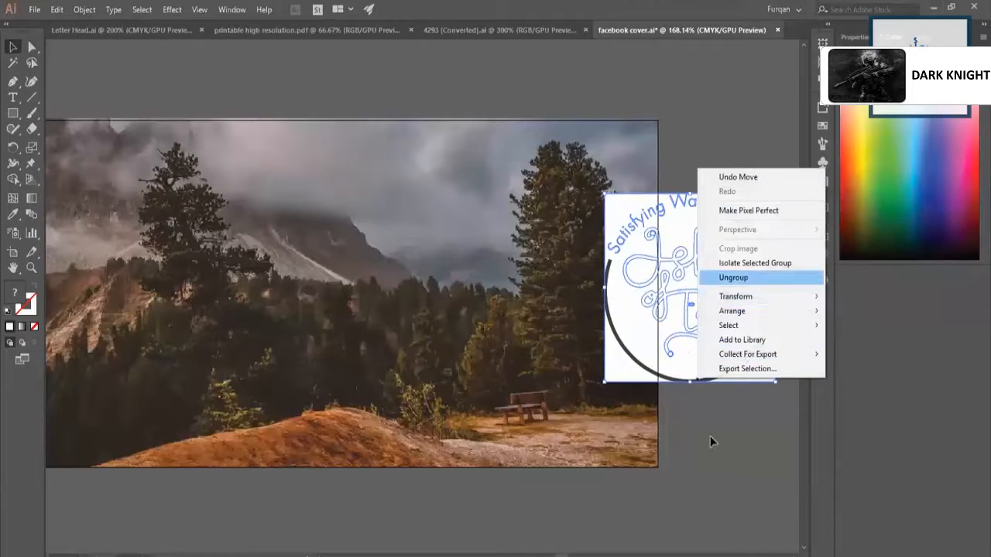
{"action": "left_click", "coordinate": [733, 278]}
{"action": "left_click", "coordinate": [735, 387]}
{"action": "left_click", "coordinate": [737, 382]}
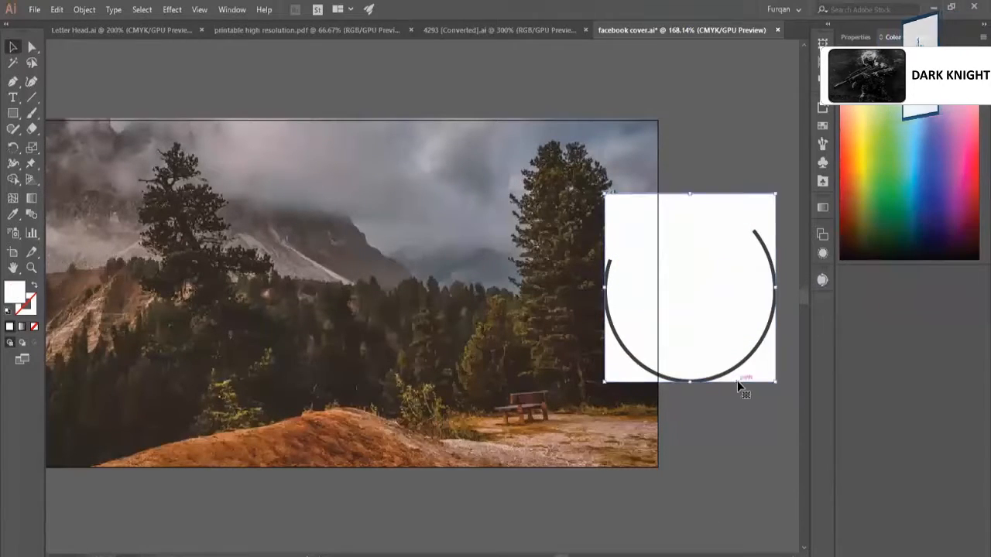
{"action": "key", "text": "Delete"}
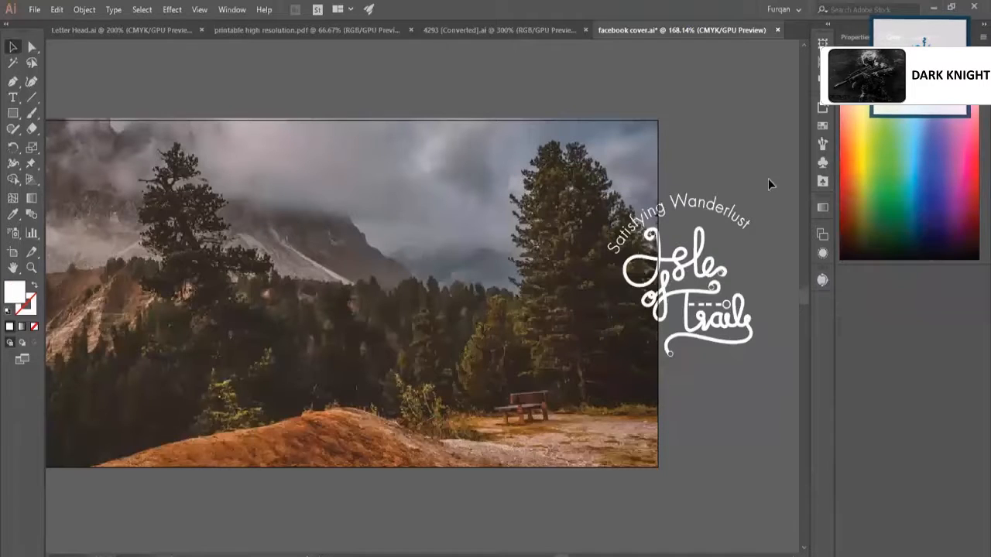
Select the masked mountain photo and lock it in place.
{"action": "left_click", "coordinate": [668, 359]}
{"action": "left_click", "coordinate": [596, 233]}
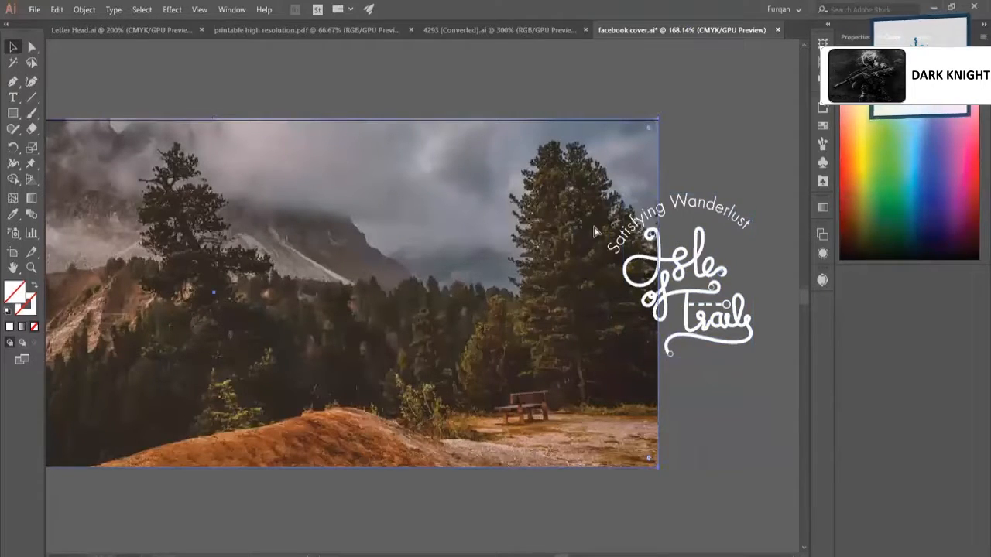
{"action": "key", "text": "ctrl+2"}
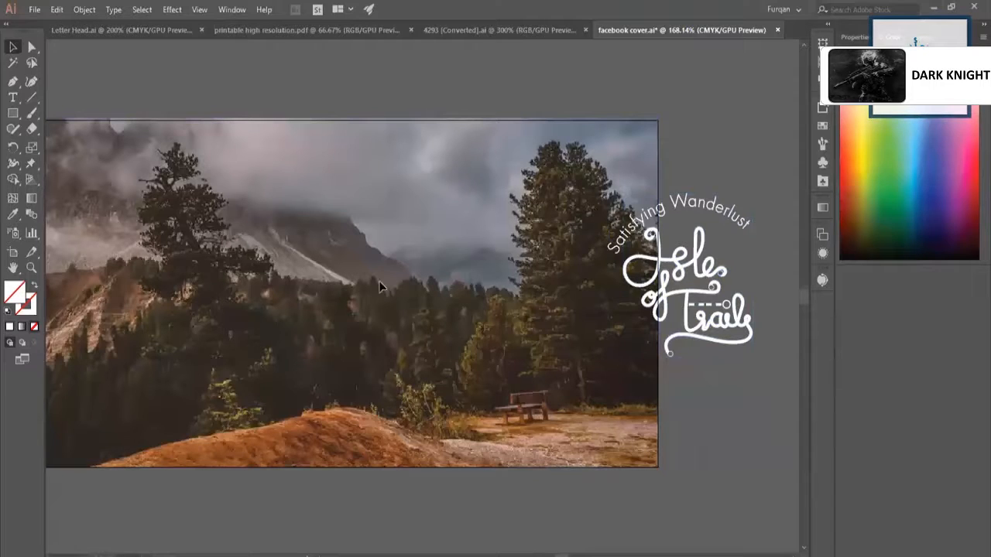
Bring the slogan text "Travel because it brings" to the front and move it just below the artboard.
{"action": "left_click", "coordinate": [419, 405]}
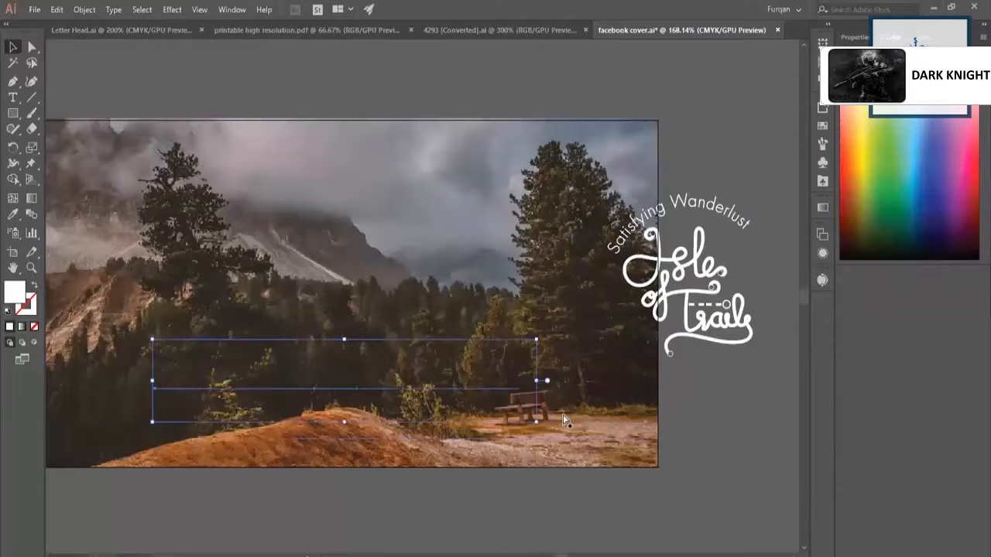
{"action": "key", "text": "ctrl+shift+bracketright"}
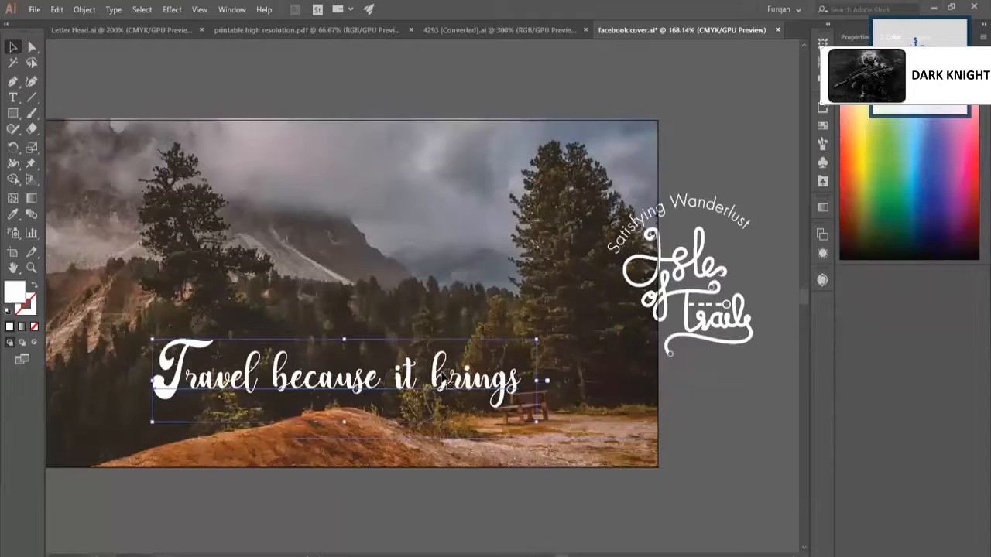
{"action": "left_click_drag", "start_coordinate": [446, 383], "coordinate": [474, 503]}
{"action": "scroll", "coordinate": [624, 352], "scroll_direction": "down", "scroll_amount": 3}
Try to move the Isle of Trails logo onto the tall trees near the cover's right edge.
{"action": "key", "text": "z"}
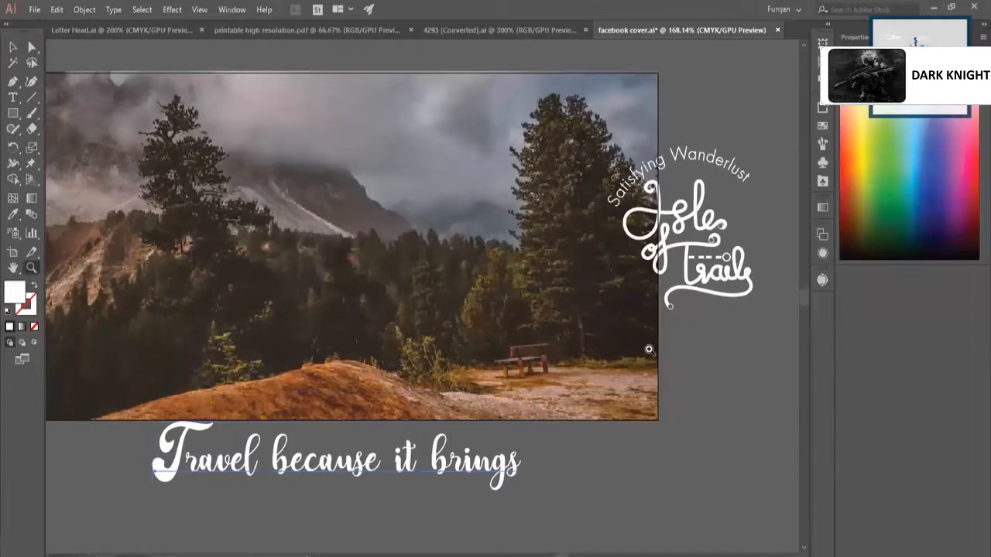
{"action": "left_click_drag", "start_coordinate": [641, 355], "coordinate": [620, 349]}
{"action": "left_click_drag", "start_coordinate": [638, 224], "coordinate": [567, 271]}
{"action": "key", "text": "v"}
{"action": "key", "text": "ctrl+z"}
{"action": "left_click", "coordinate": [655, 389]}
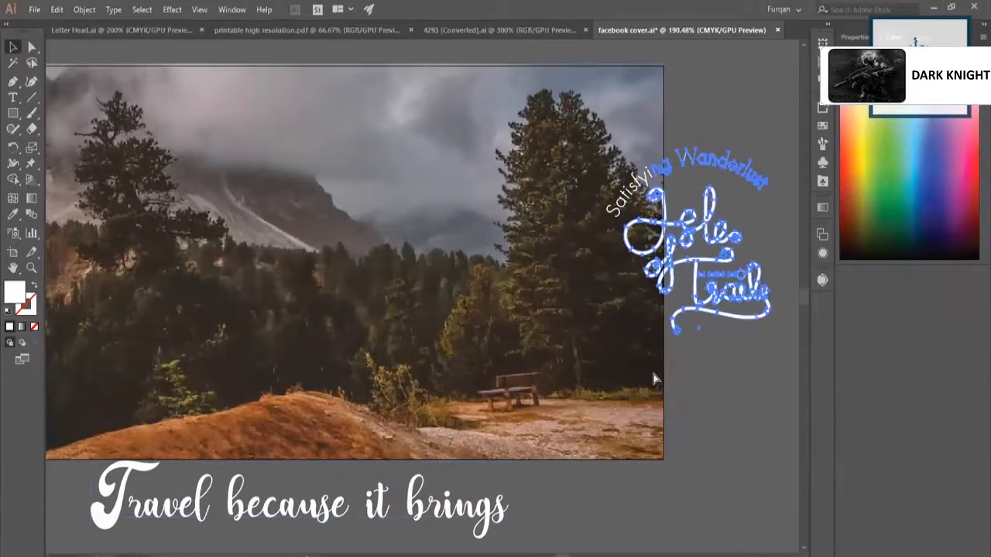
{"action": "left_click", "coordinate": [697, 257]}
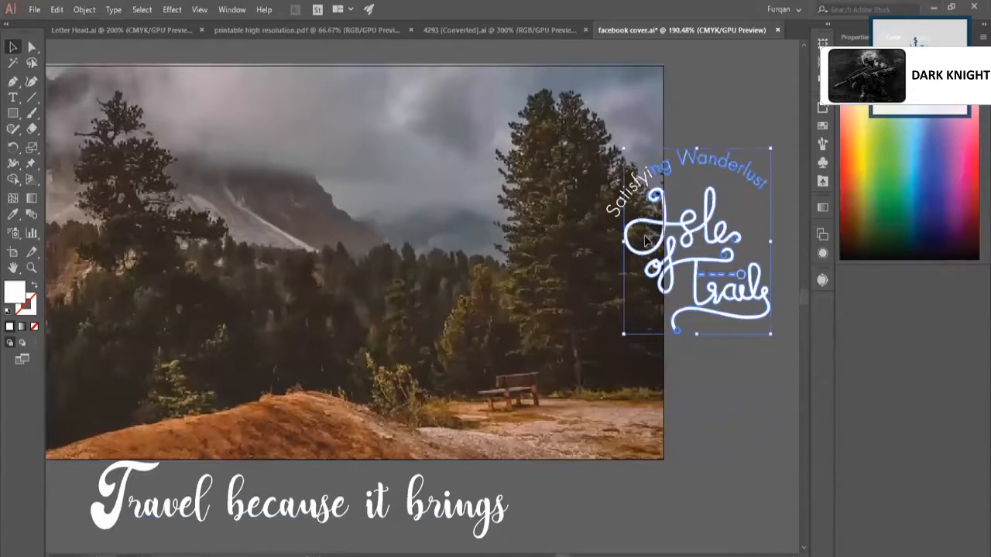
{"action": "left_click_drag", "start_coordinate": [654, 231], "coordinate": [493, 248]}
Draw a rectangle of about 851 by 316.27 px covering the whole photo.
{"action": "key", "text": "z"}
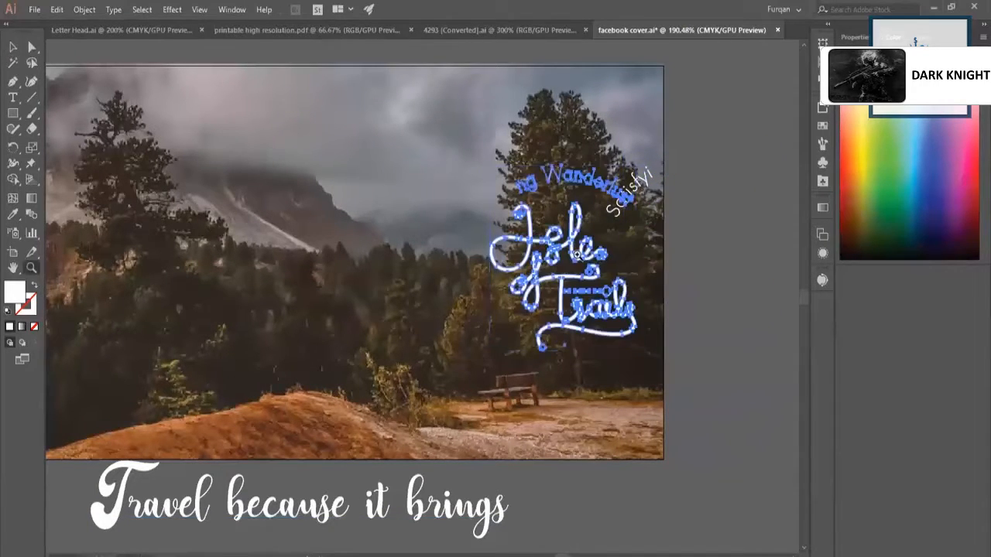
{"action": "left_click_drag", "start_coordinate": [575, 254], "coordinate": [349, 191]}
{"action": "mouse_move", "coordinate": [477, 196]}
{"action": "left_mouse_down"}
{"action": "mouse_move", "coordinate": [413, 206]}
{"action": "mouse_move", "coordinate": [323, 181]}
{"action": "mouse_move", "coordinate": [379, 187]}
{"action": "left_mouse_up"}
{"action": "key", "text": "m"}
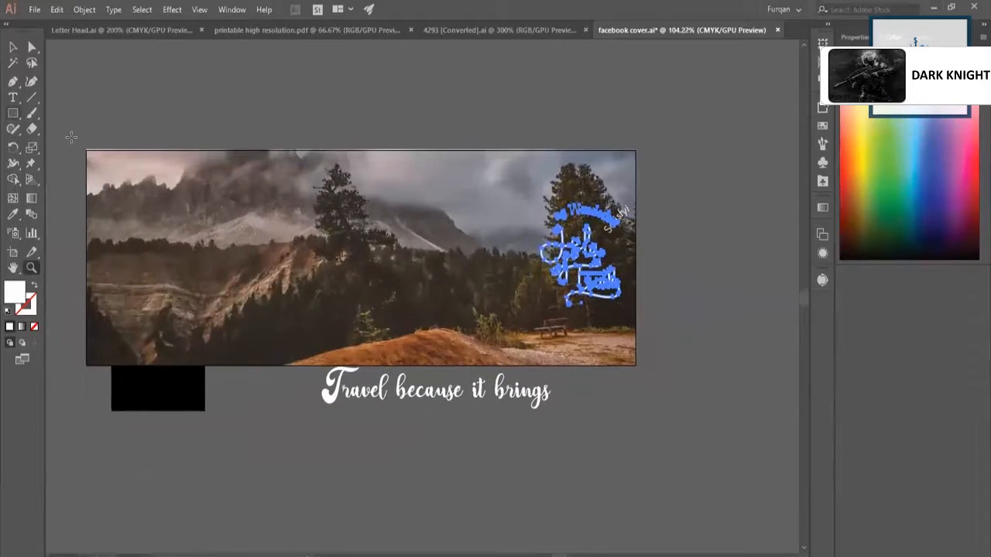
{"action": "left_click_drag", "start_coordinate": [87, 150], "coordinate": [633, 369]}
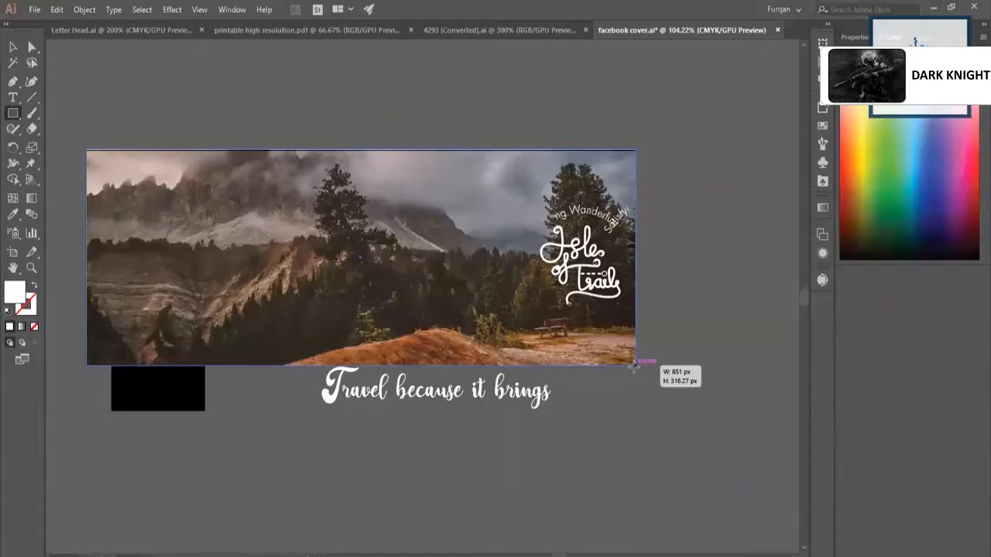
{"action": "left_click_drag", "start_coordinate": [633, 367], "coordinate": [633, 369]}
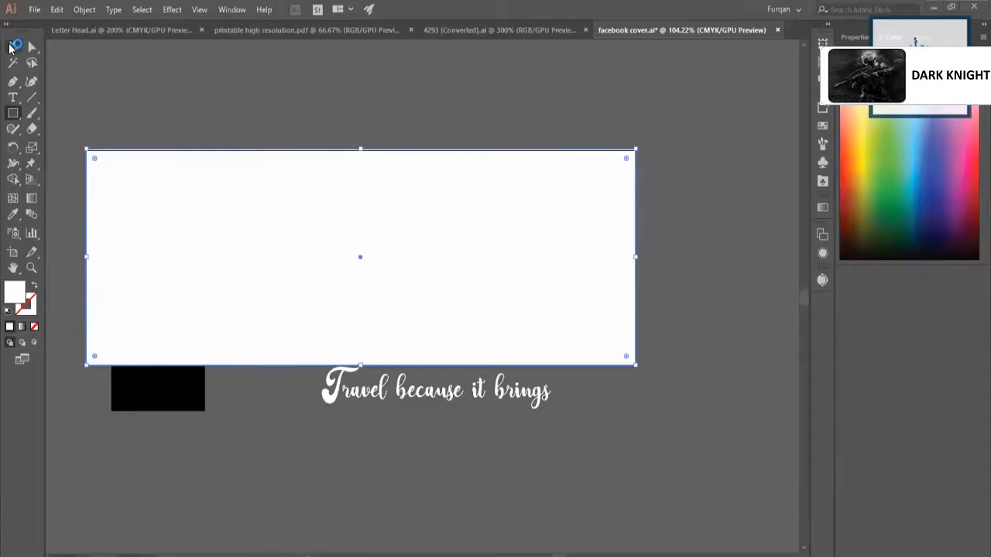
Fill the new rectangle with the black sampled from the profile picture placeholder.
{"action": "key", "text": "v"}
{"action": "left_click", "coordinate": [12, 216]}
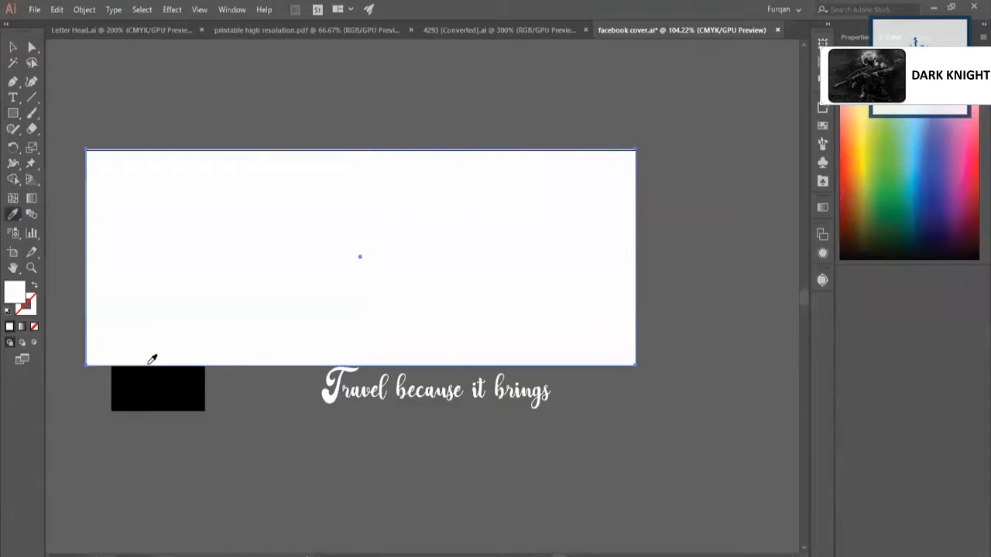
{"action": "left_click", "coordinate": [167, 391]}
Delete the black profile picture placeholder square.
{"action": "key", "text": "v"}
{"action": "left_click", "coordinate": [187, 393]}
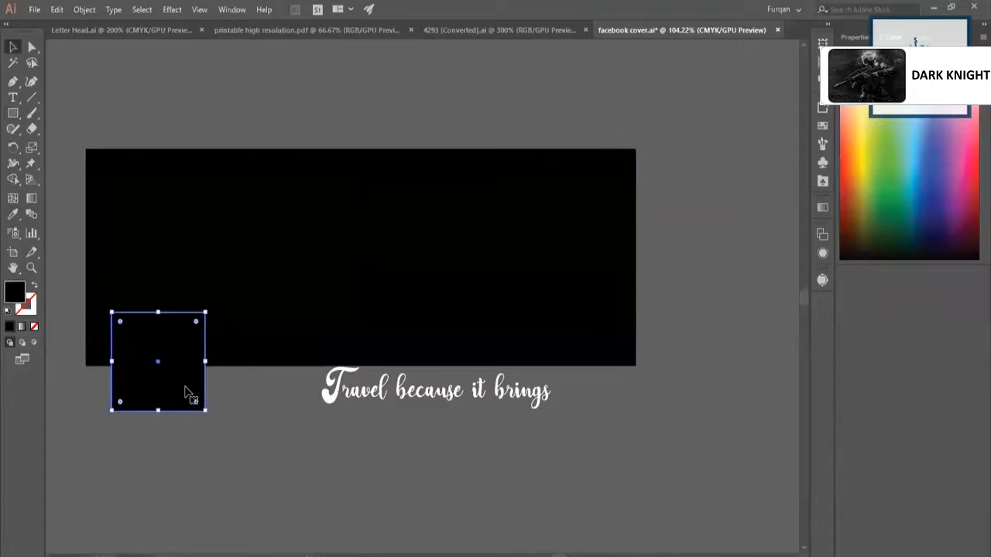
{"action": "key", "text": "Delete"}
Set the black rectangle's opacity to 20% and keep it aligned over the photo.
{"action": "left_click", "coordinate": [271, 261]}
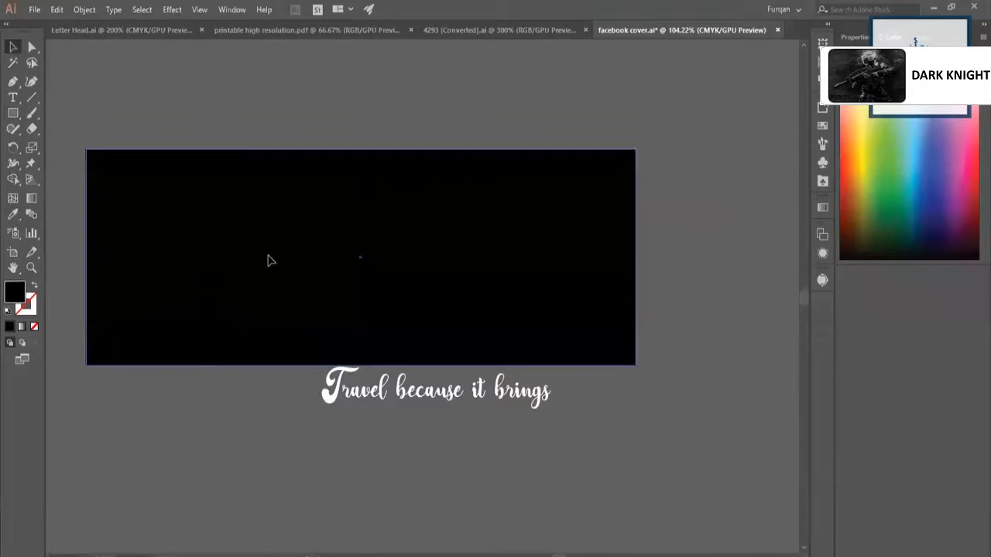
{"action": "left_click", "coordinate": [855, 37]}
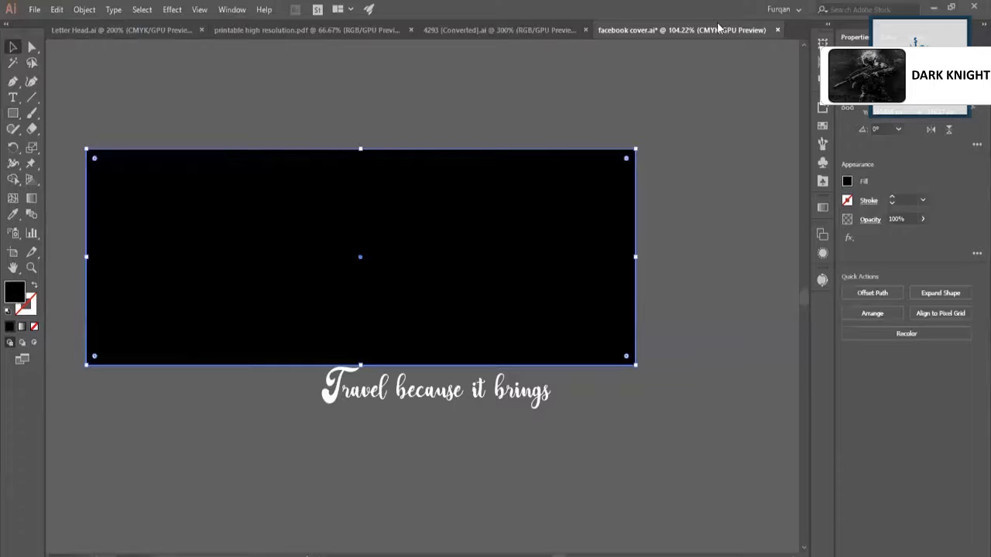
{"action": "left_click", "coordinate": [895, 218]}
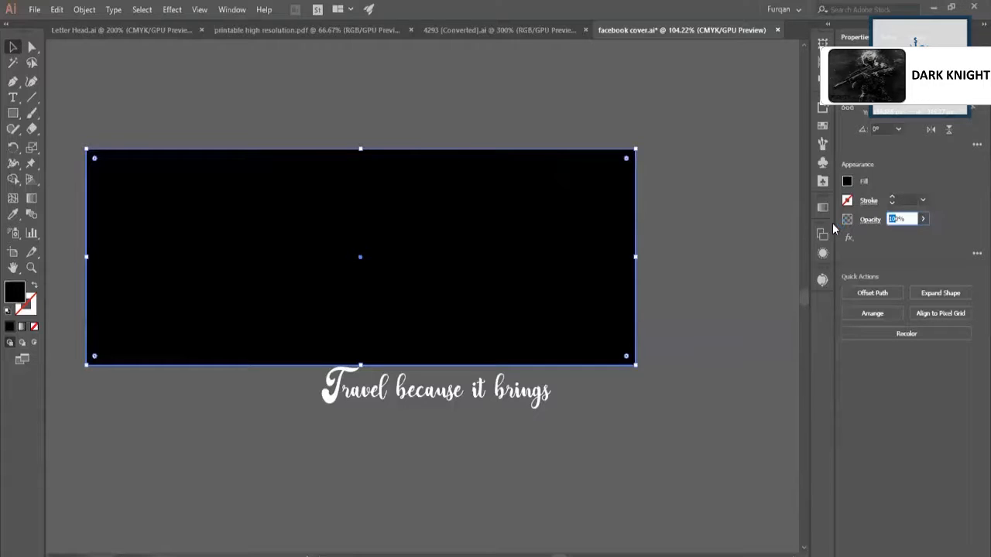
{"action": "type", "text": "20"}
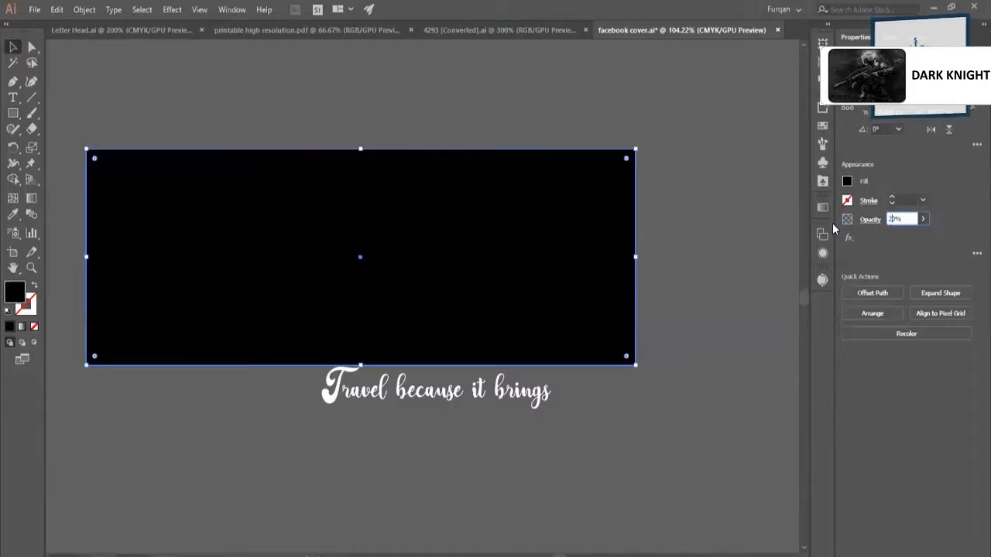
{"action": "key", "text": "Return"}
{"action": "left_click", "coordinate": [697, 232]}
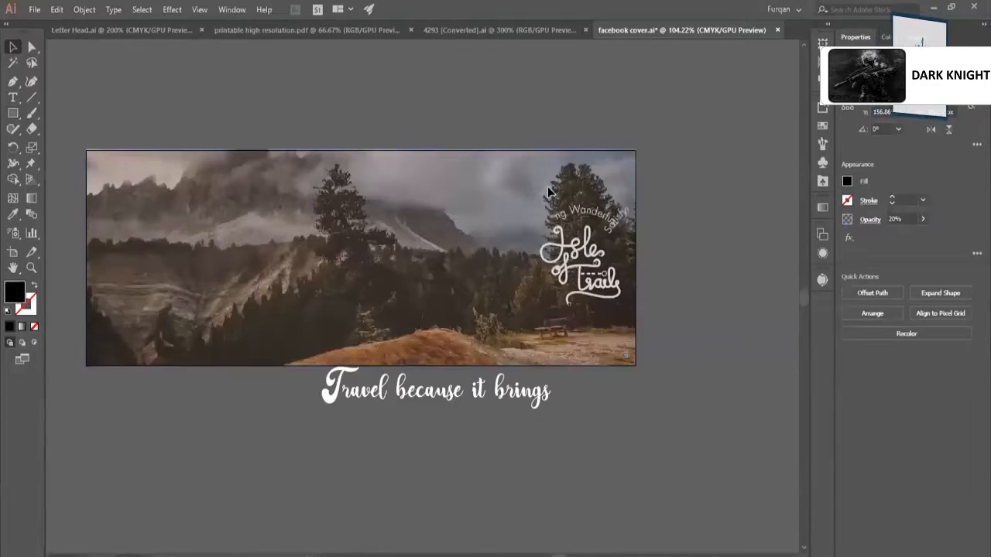
{"action": "left_click_drag", "start_coordinate": [519, 192], "coordinate": [519, 234]}
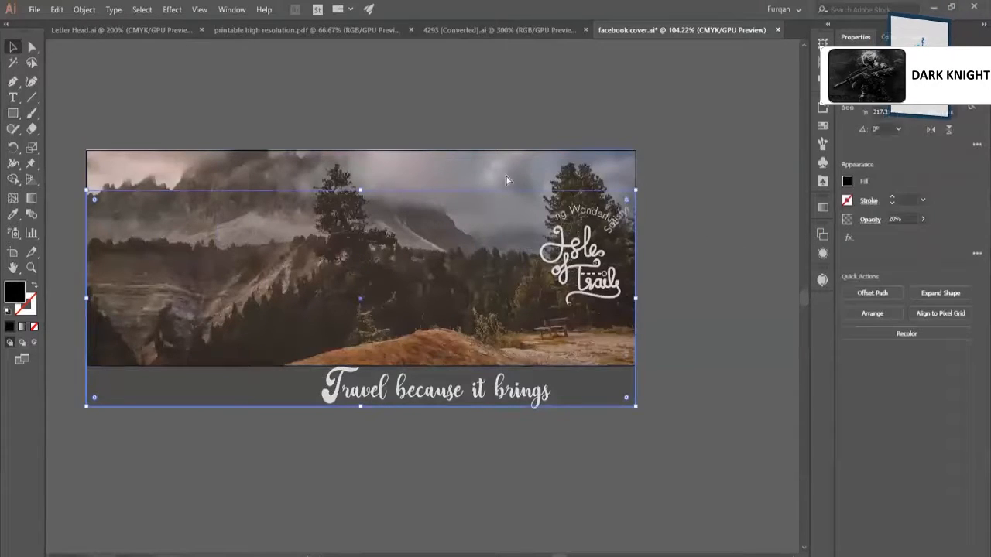
{"action": "key", "text": "ctrl+z"}
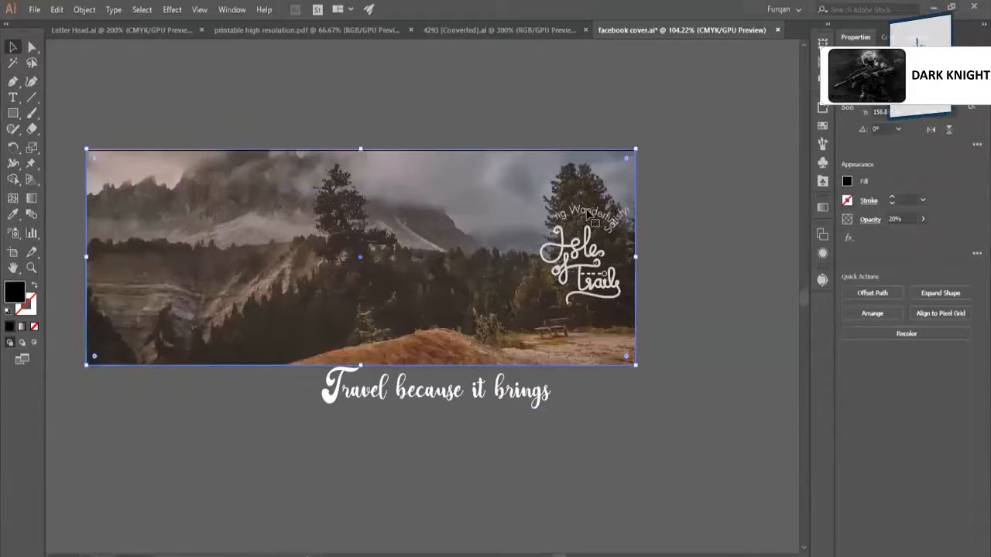
{"action": "left_click", "coordinate": [679, 217]}
Undo the recent edits back through the placeholder deletion and the logo's partial move.
{"action": "left_click", "coordinate": [608, 176]}
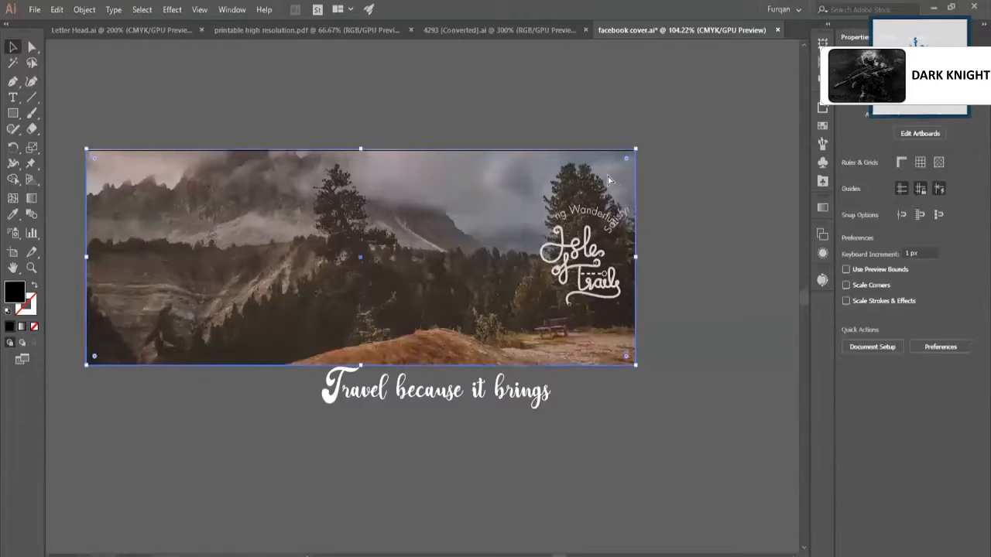
{"action": "key", "text": "ctrl+z"}
{"action": "key", "text": "ctrl+z"}
{"action": "key", "text": "ctrl+z"}
{"action": "key", "text": "ctrl+z"}
{"action": "key", "text": "ctrl+z"}
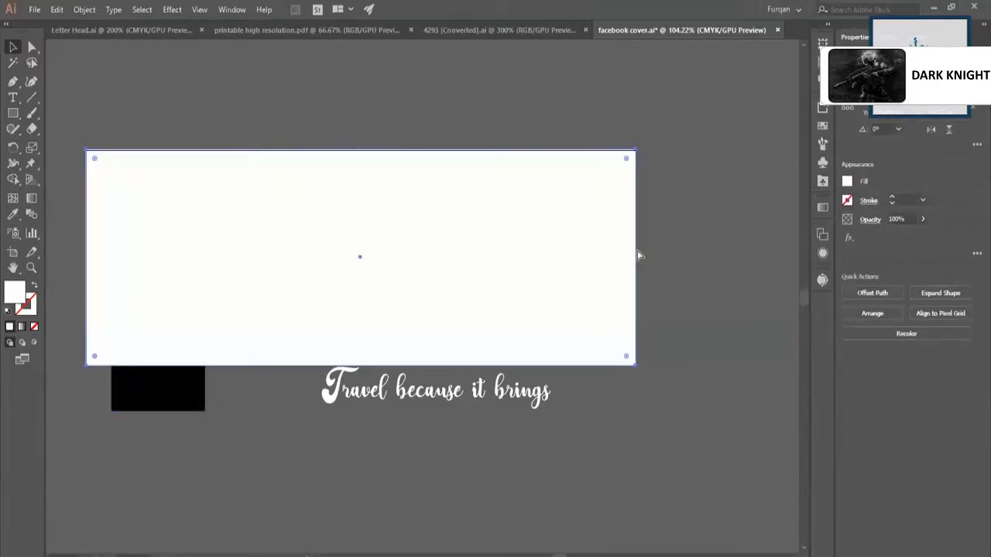
{"action": "left_click", "coordinate": [681, 179]}
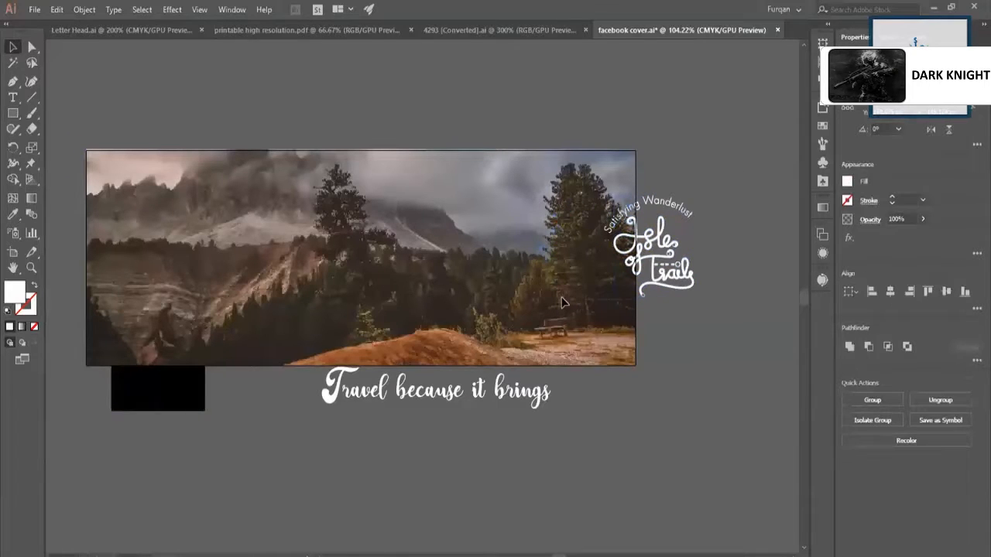
Move the complete Isle of Trails logo off the artboard, just beyond its right edge.
{"action": "left_click", "coordinate": [637, 246]}
{"action": "left_click_drag", "start_coordinate": [640, 242], "coordinate": [686, 130]}
{"action": "left_click", "coordinate": [633, 178]}
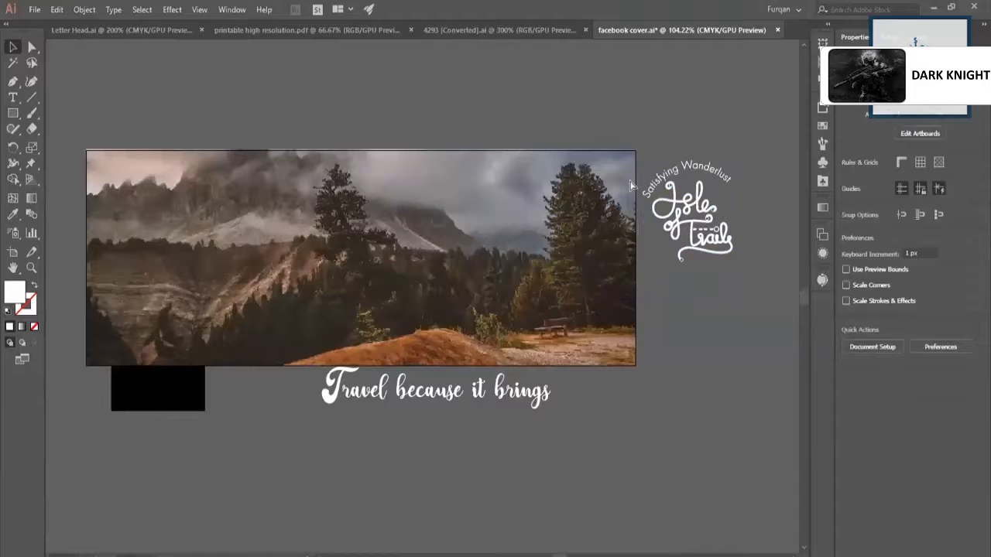
Place the black overlay rectangle back over the photo and set its opacity to 30%.
{"action": "left_click", "coordinate": [517, 158]}
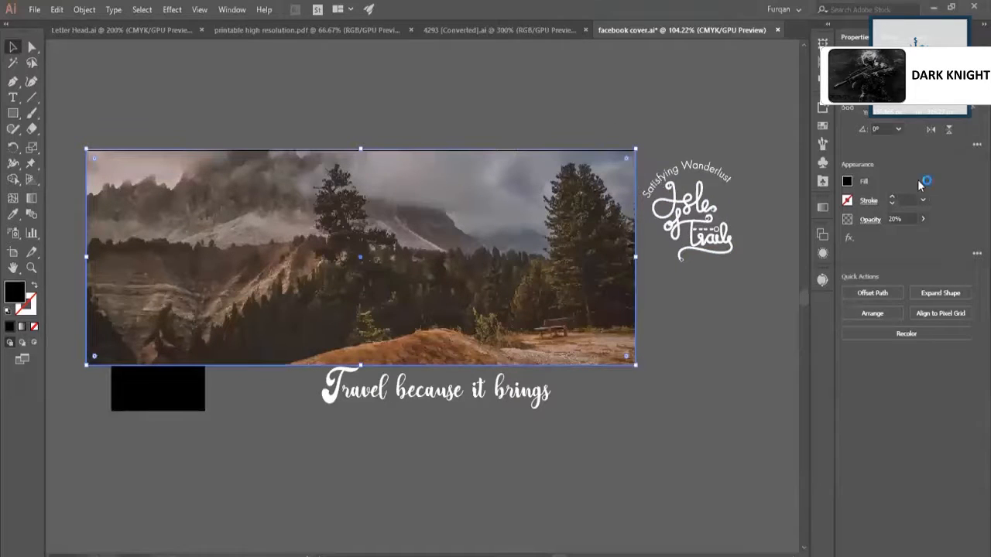
{"action": "left_click", "coordinate": [891, 219]}
{"action": "type", "text": "3"}
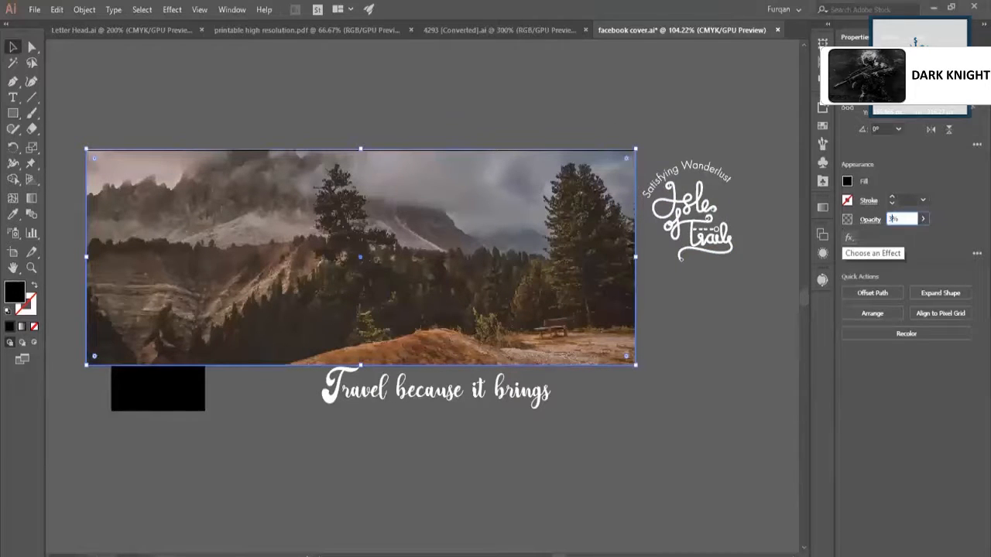
{"action": "key", "text": "Return"}
{"action": "left_click", "coordinate": [681, 310]}
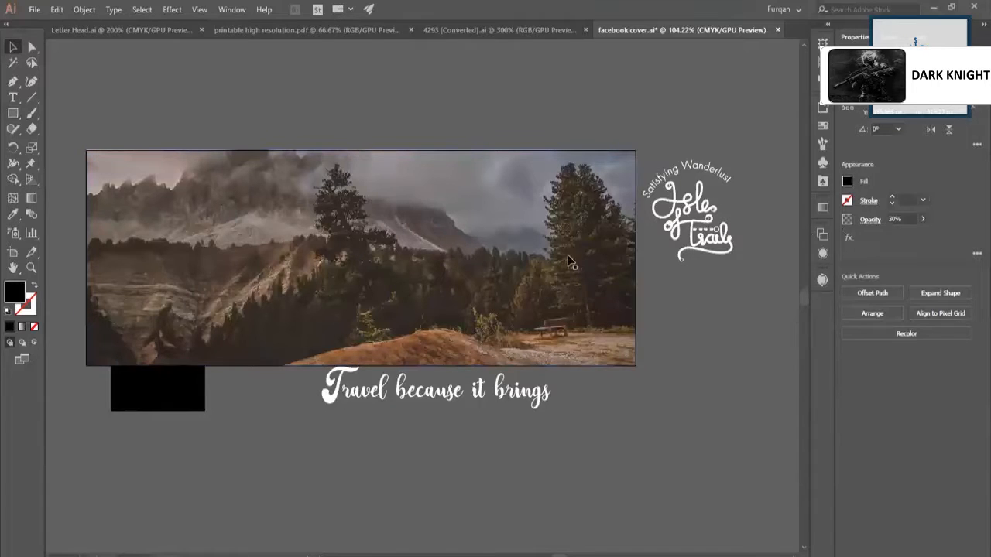
Apply a linear white-to-black gradient fill to the overlay rectangle.
{"action": "left_click", "coordinate": [609, 272]}
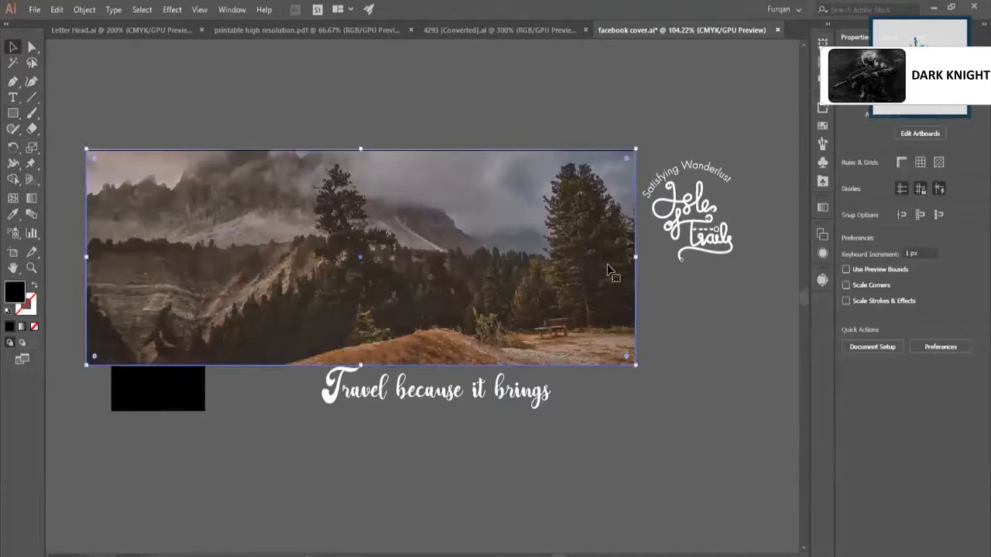
{"action": "left_click", "coordinate": [823, 209]}
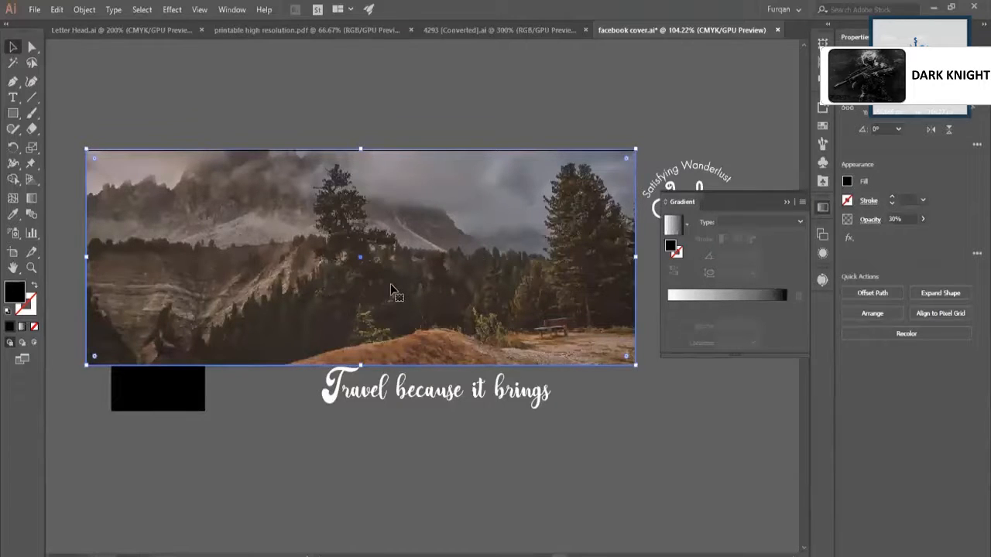
{"action": "left_click", "coordinate": [714, 300]}
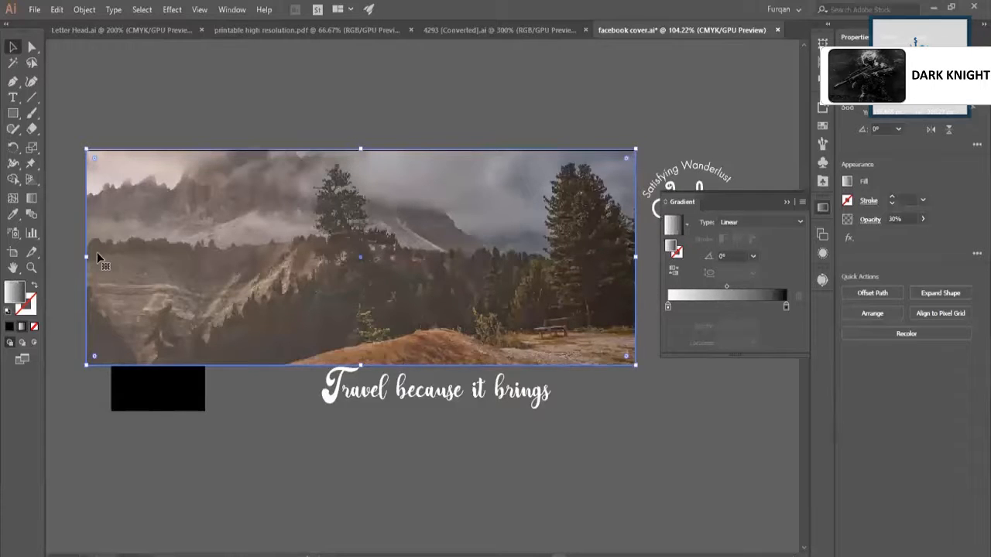
Set the opacity of the gradient's white stop to 0%.
{"action": "left_click", "coordinate": [667, 307]}
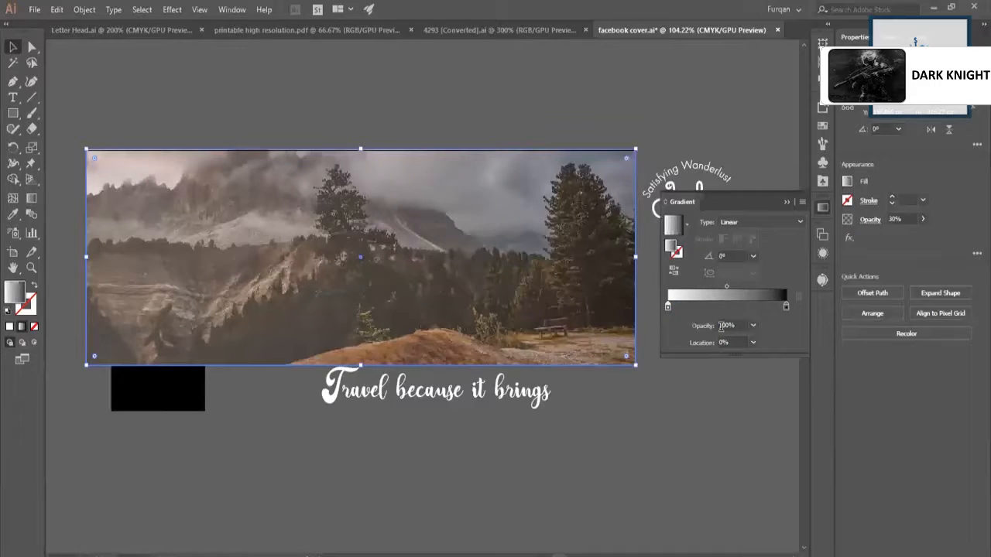
{"action": "left_click_drag", "start_coordinate": [735, 326], "coordinate": [662, 332]}
{"action": "type", "text": "0"}
{"action": "key", "text": "Return"}
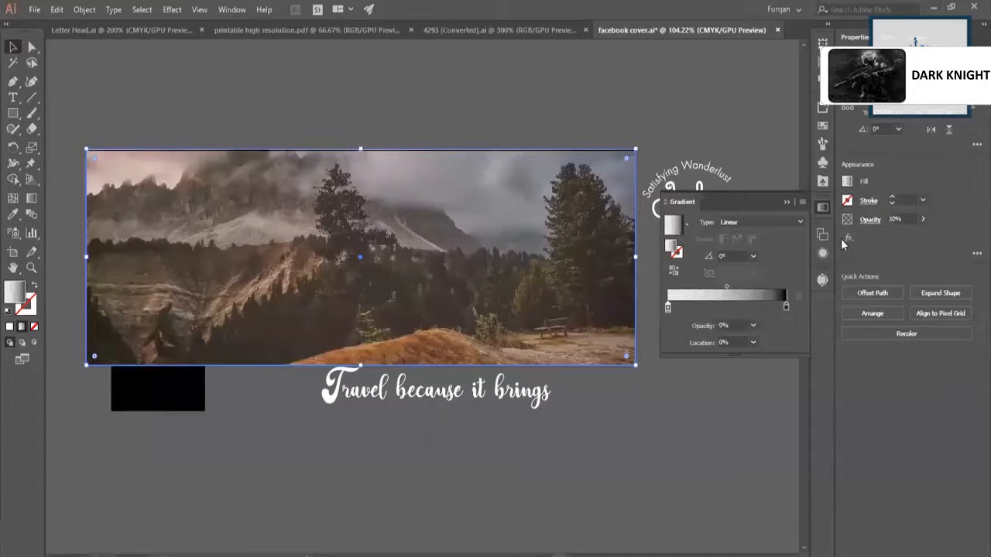
Set the opacity of the gradient's black stop to 0%.
{"action": "left_click", "coordinate": [786, 305]}
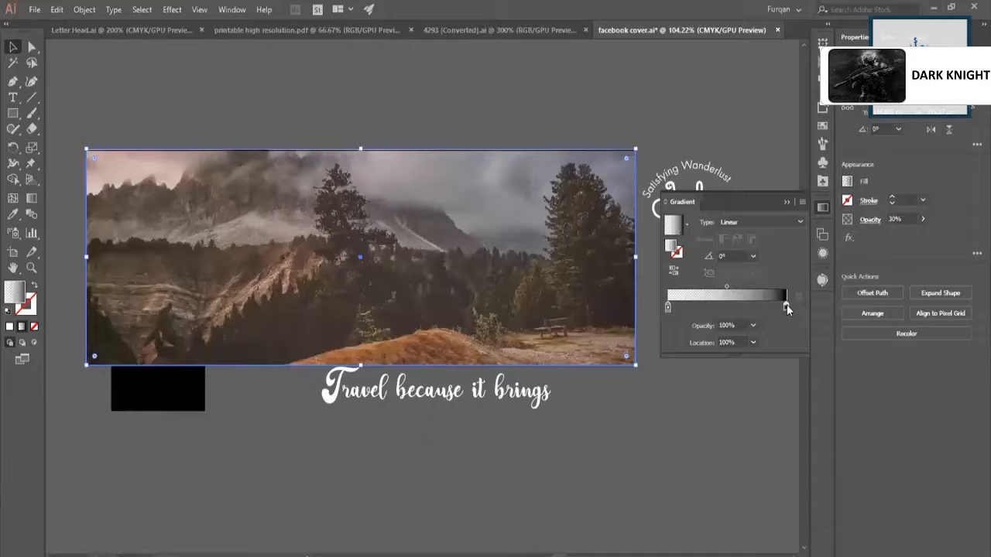
{"action": "left_click", "coordinate": [727, 325]}
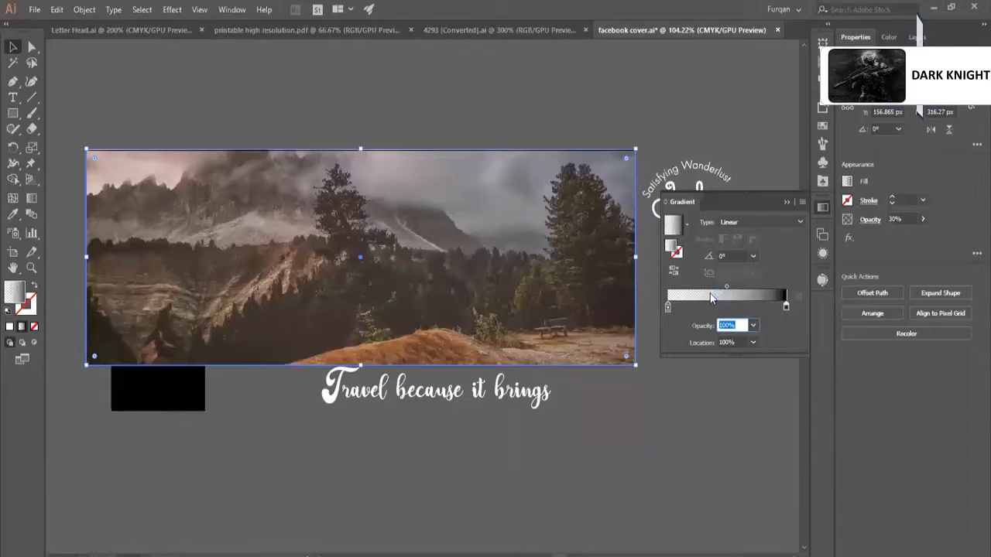
{"action": "type", "text": "0"}
{"action": "key", "text": "Return"}
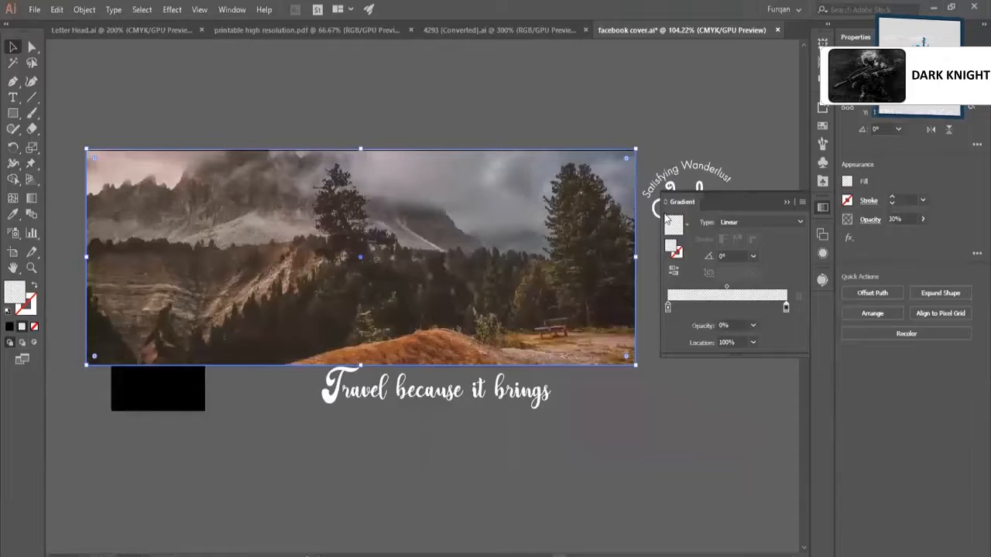
Set the opacity of the gradient's black stop to 100%.
{"action": "left_click", "coordinate": [709, 325]}
{"action": "type", "text": "100"}
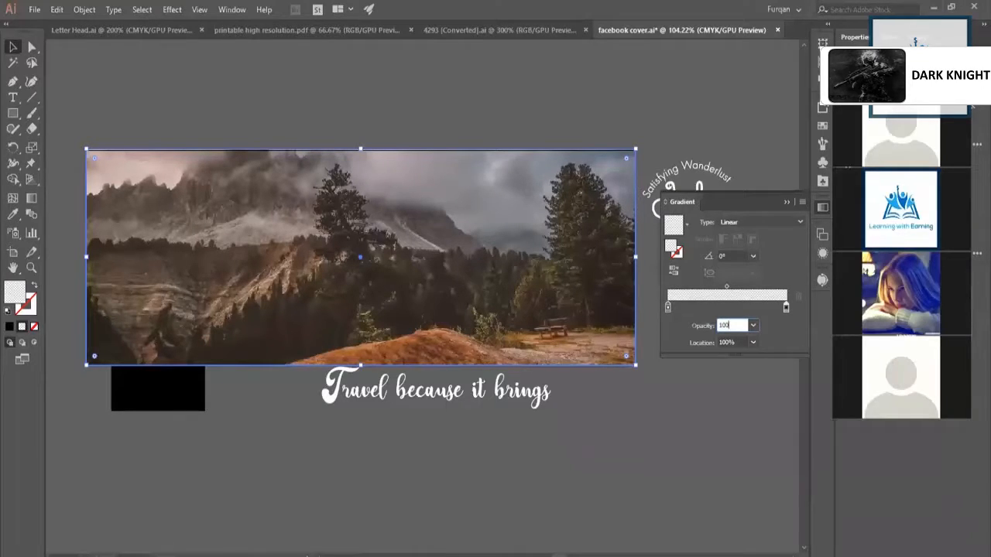
{"action": "left_click", "coordinate": [747, 175]}
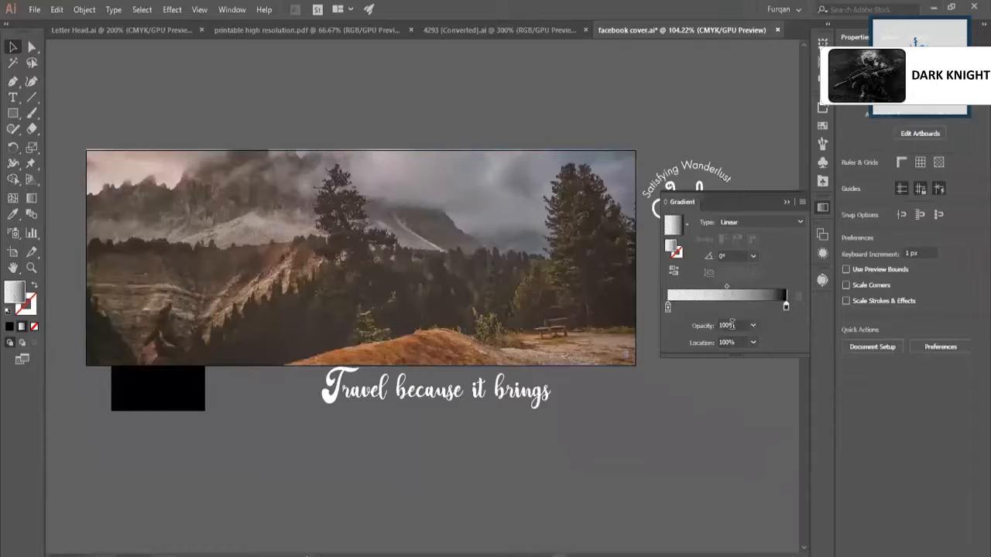
Add a middle stop to the gradient at about 46% and colour it orange.
{"action": "left_click", "coordinate": [736, 291]}
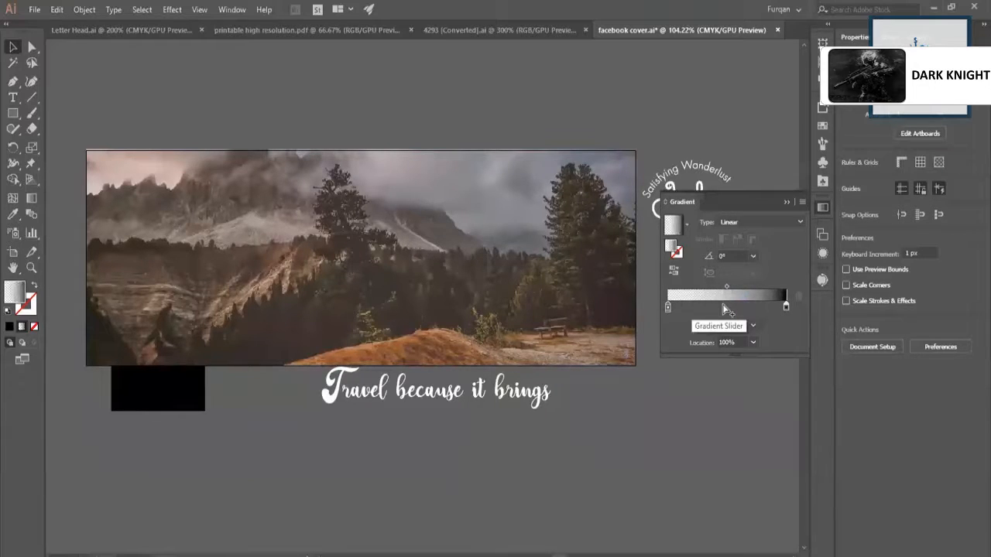
{"action": "left_click", "coordinate": [725, 308]}
{"action": "left_click", "coordinate": [726, 307]}
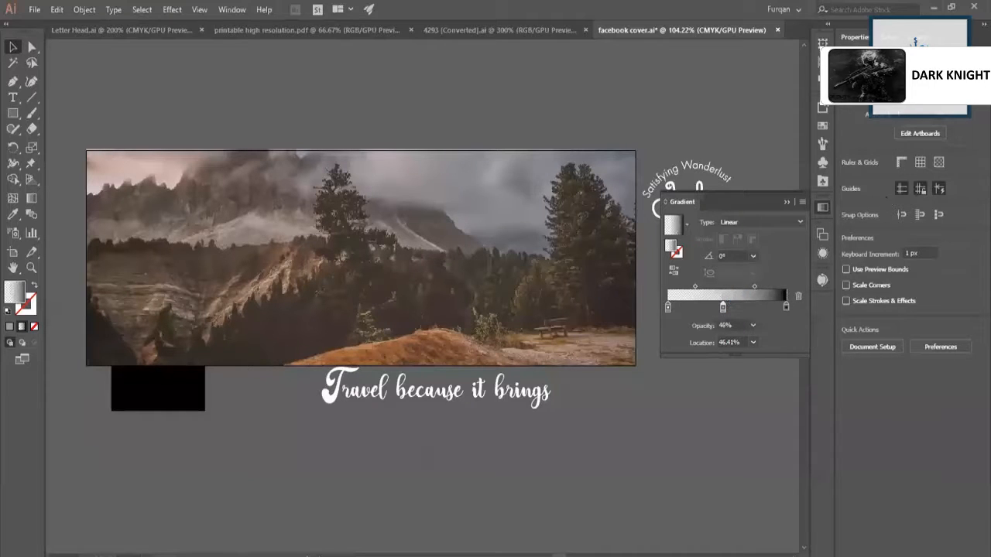
{"action": "left_click", "coordinate": [887, 39]}
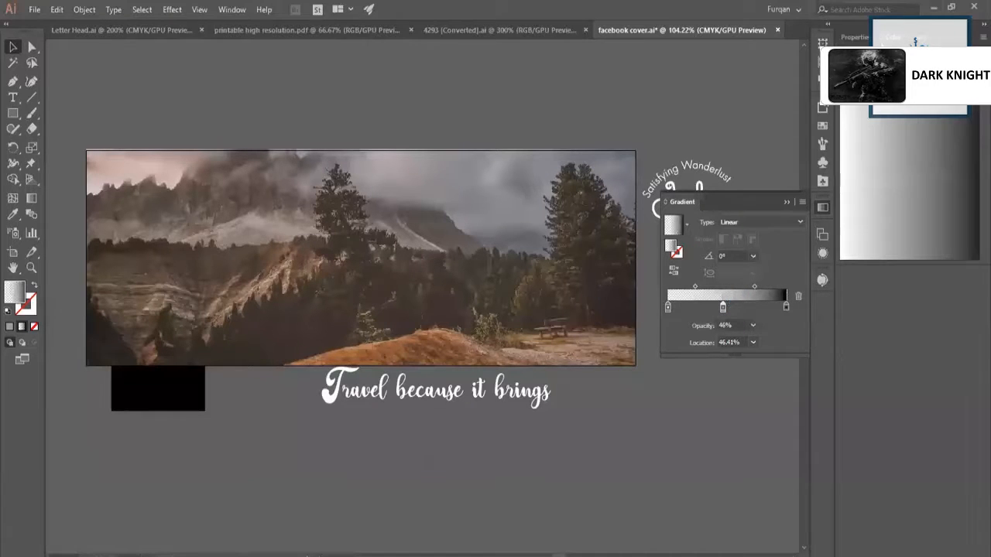
{"action": "left_click", "coordinate": [934, 123]}
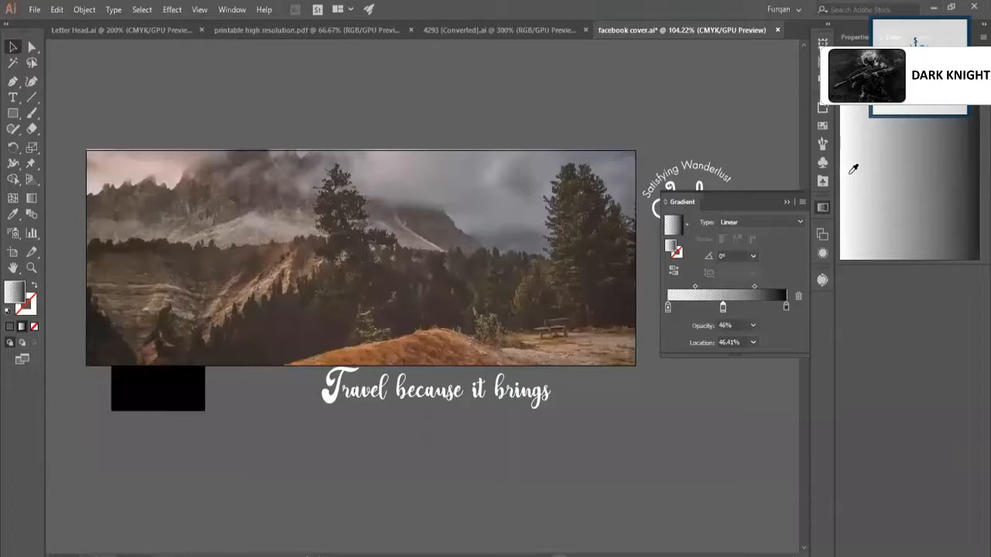
{"action": "left_click", "coordinate": [853, 169], "text": "shift"}
{"action": "left_click", "coordinate": [853, 170]}
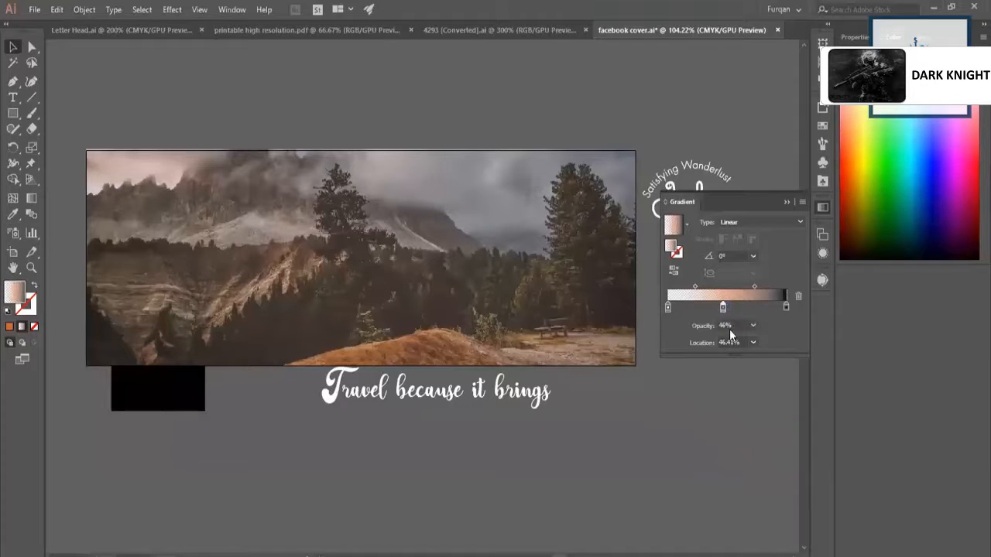
Set the orange middle stop's opacity to 100% and the white stop's opacity to 50%.
{"action": "left_click", "coordinate": [737, 326]}
{"action": "type", "text": "100"}
{"action": "key", "text": "Return"}
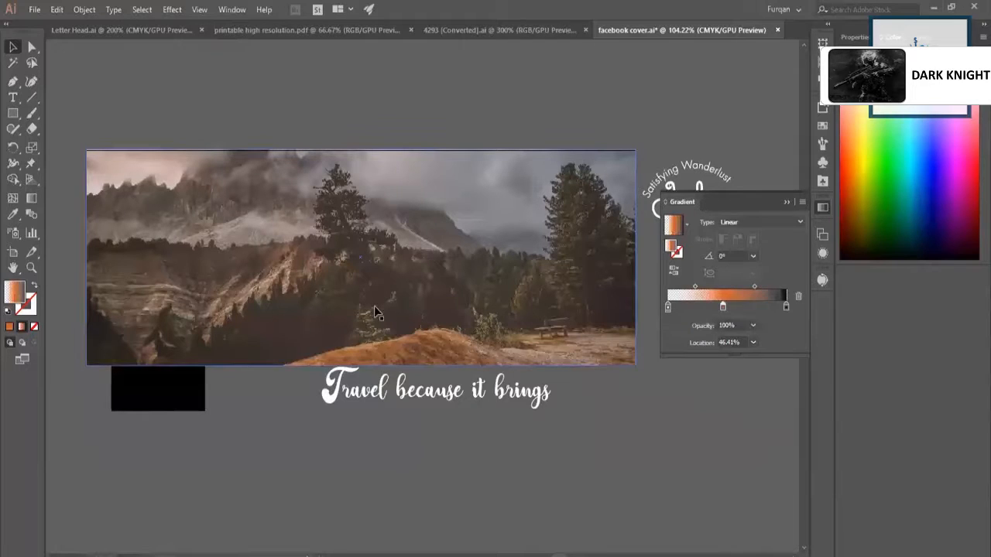
{"action": "left_click", "coordinate": [669, 307]}
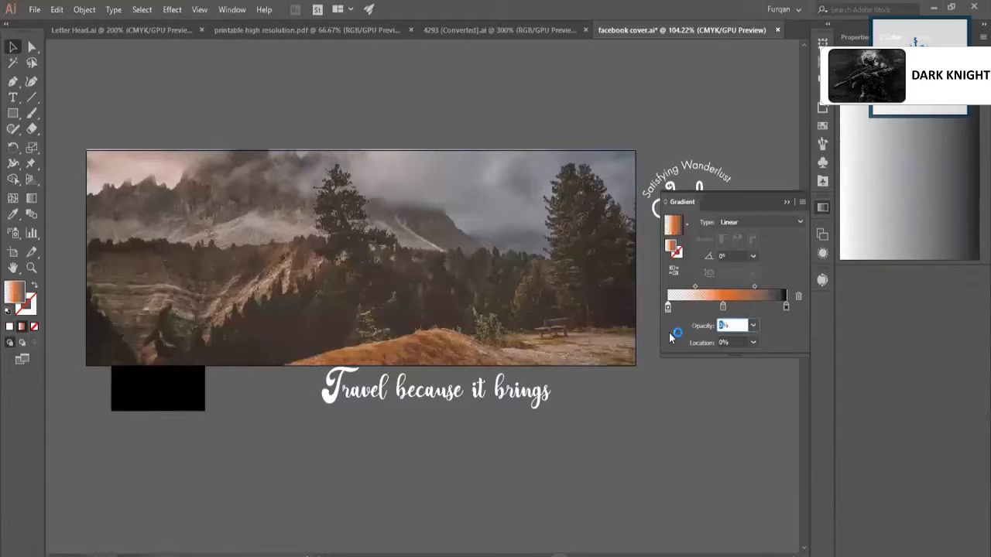
{"action": "type", "text": "50"}
{"action": "key", "text": "Return"}
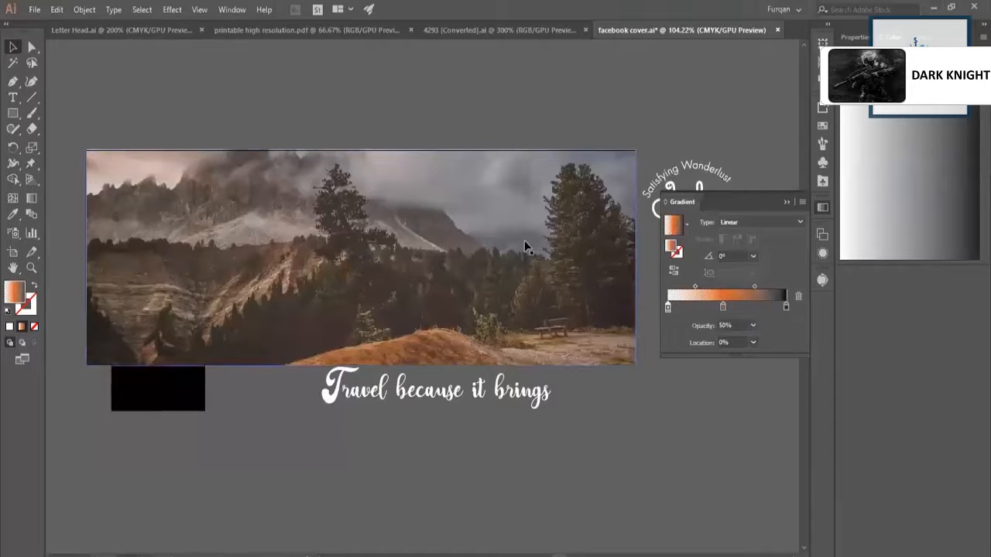
Move the gradient overlay rectangle down off the photo so it mostly lies below the cover.
{"action": "left_click", "coordinate": [531, 296]}
{"action": "left_click_drag", "start_coordinate": [531, 296], "coordinate": [553, 428]}
{"action": "scroll", "coordinate": [537, 404], "scroll_direction": "down", "scroll_amount": 2}
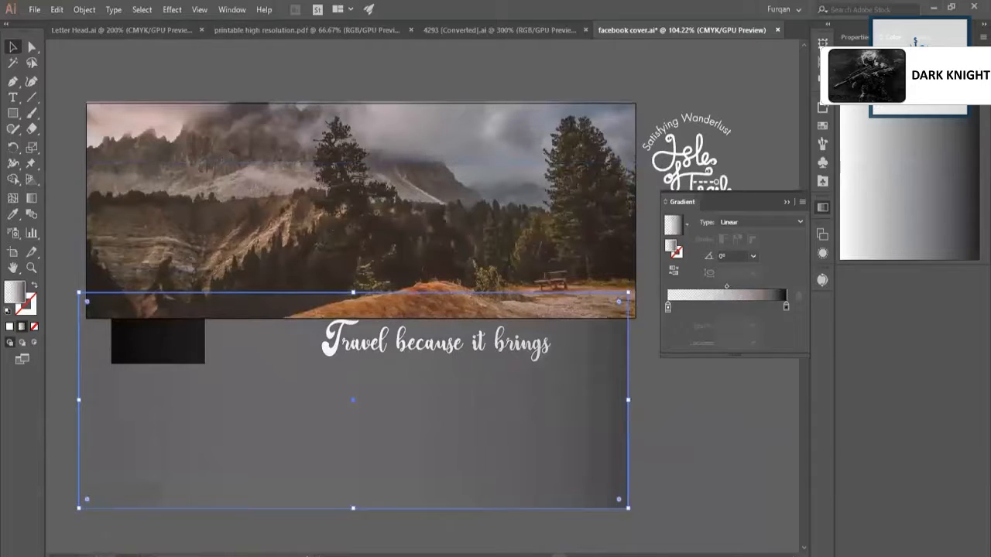
Set the gradient rectangle's overall opacity to 100% and move it back over the photo, aligned with its edges.
{"action": "left_click", "coordinate": [855, 38]}
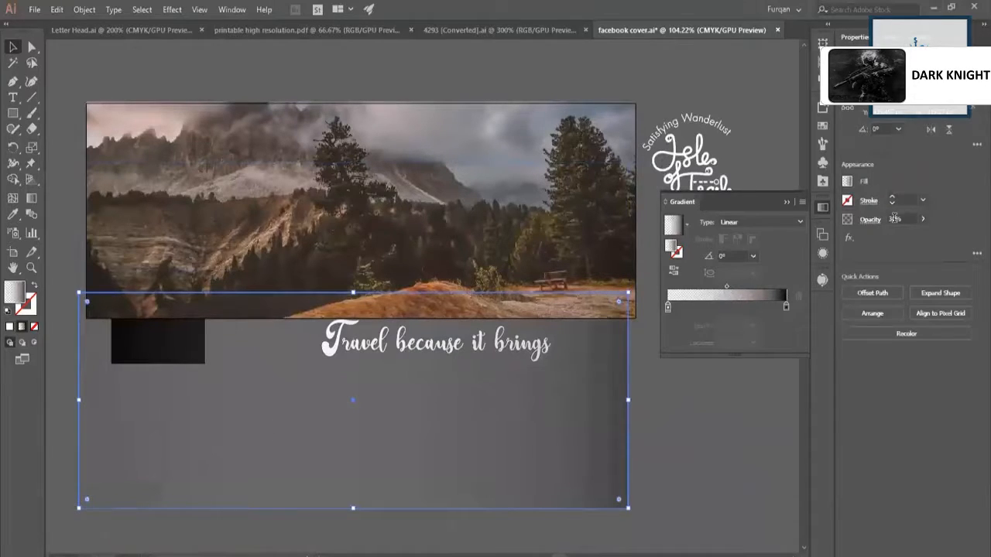
{"action": "left_click", "coordinate": [894, 219]}
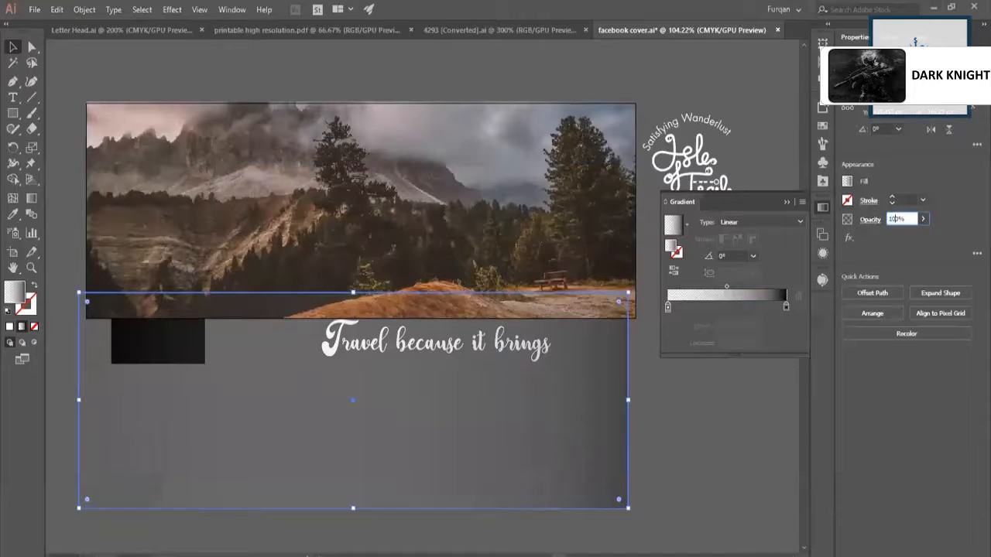
{"action": "type", "text": "100"}
{"action": "key", "text": "Return"}
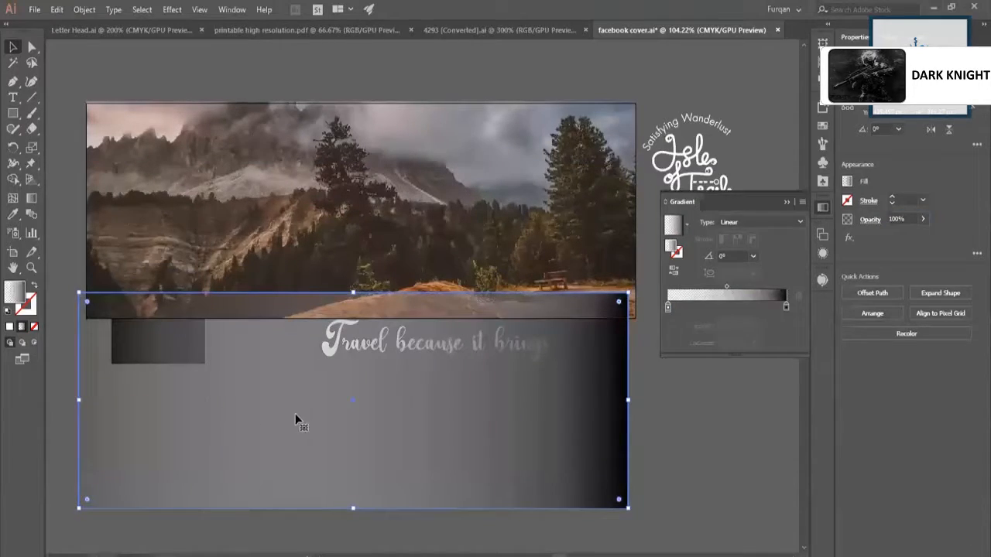
{"action": "left_click_drag", "start_coordinate": [333, 435], "coordinate": [349, 407]}
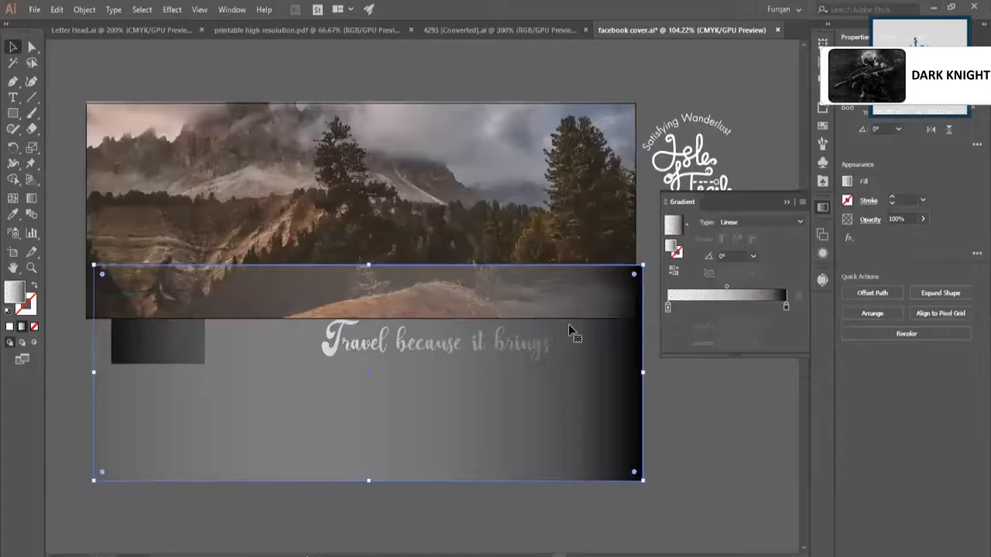
{"action": "left_click_drag", "start_coordinate": [604, 350], "coordinate": [604, 266]}
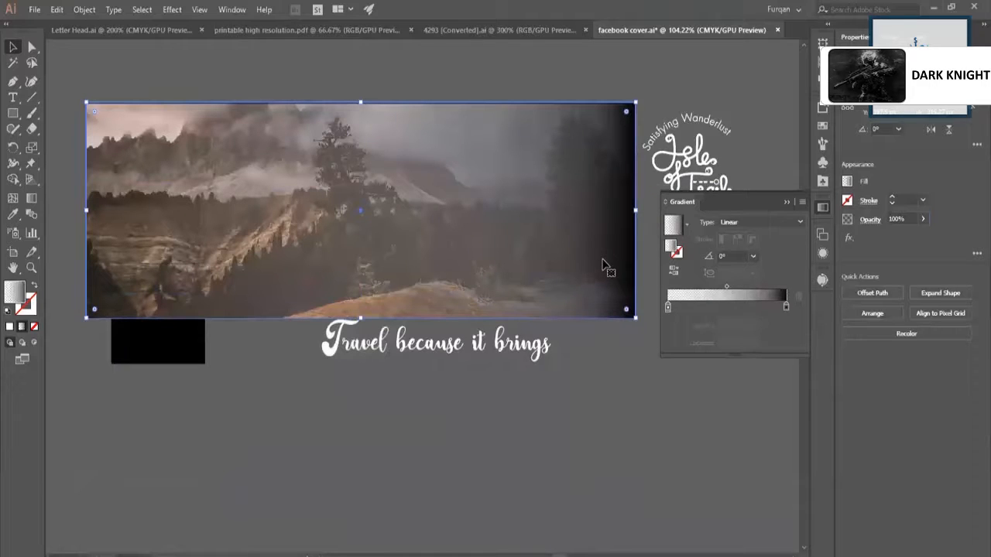
Examine close up how the overlay lines up with the photo at the cover's upper-right and lower-right corners.
{"action": "key", "text": "z"}
{"action": "left_click_drag", "start_coordinate": [521, 235], "coordinate": [478, 243]}
{"action": "left_click_drag", "start_coordinate": [577, 185], "coordinate": [651, 188]}
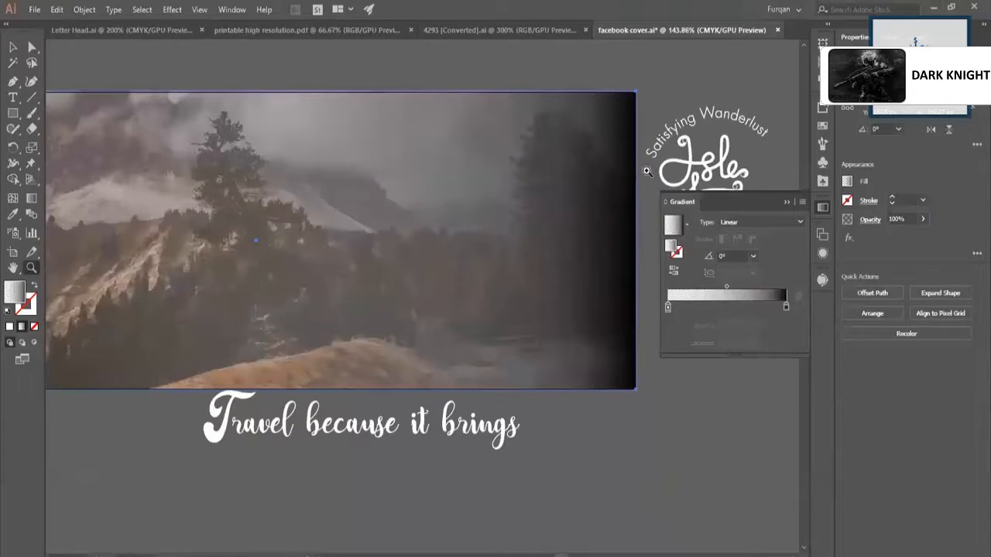
{"action": "left_click_drag", "start_coordinate": [634, 43], "coordinate": [826, 134]}
{"action": "left_click_drag", "start_coordinate": [624, 168], "coordinate": [727, 218]}
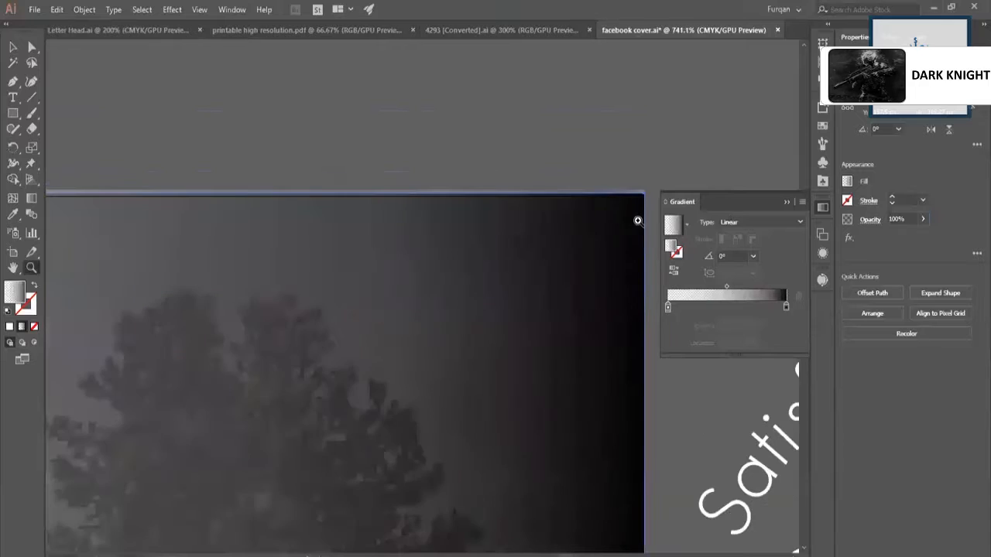
{"action": "left_click_drag", "start_coordinate": [630, 195], "coordinate": [712, 307]}
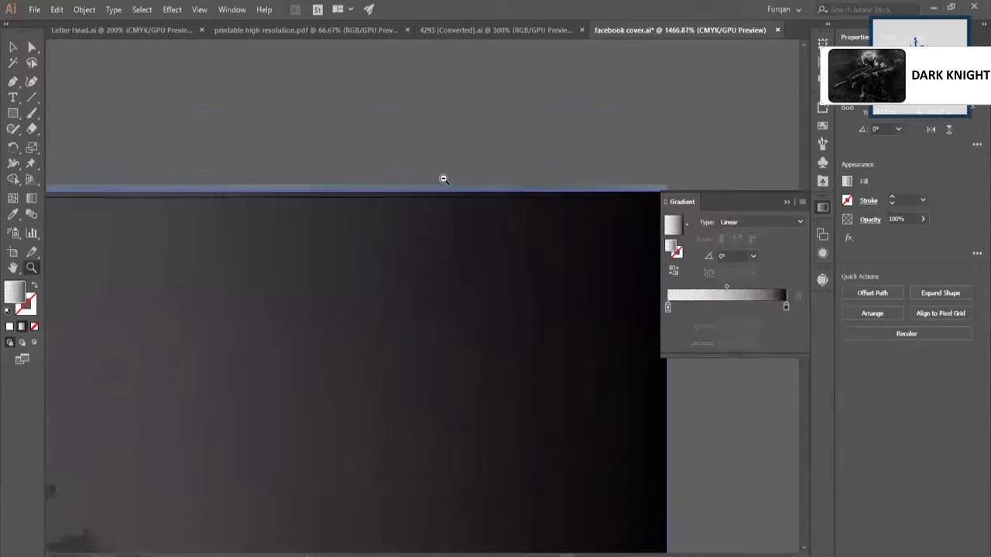
{"action": "left_click", "coordinate": [444, 179], "text": "alt"}
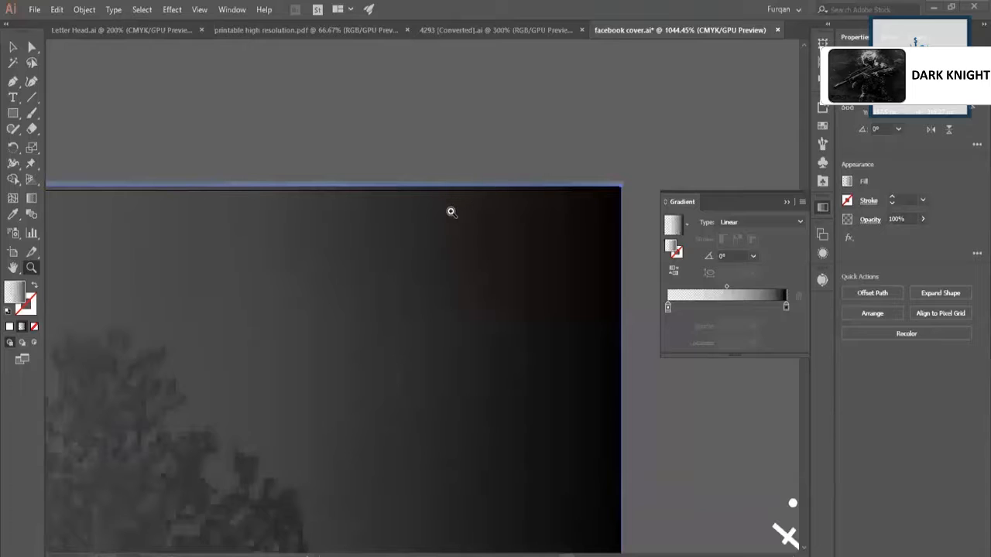
{"action": "left_click", "coordinate": [540, 184]}
{"action": "left_click_drag", "start_coordinate": [492, 199], "coordinate": [411, 217]}
{"action": "left_click_drag", "start_coordinate": [585, 170], "coordinate": [460, 212]}
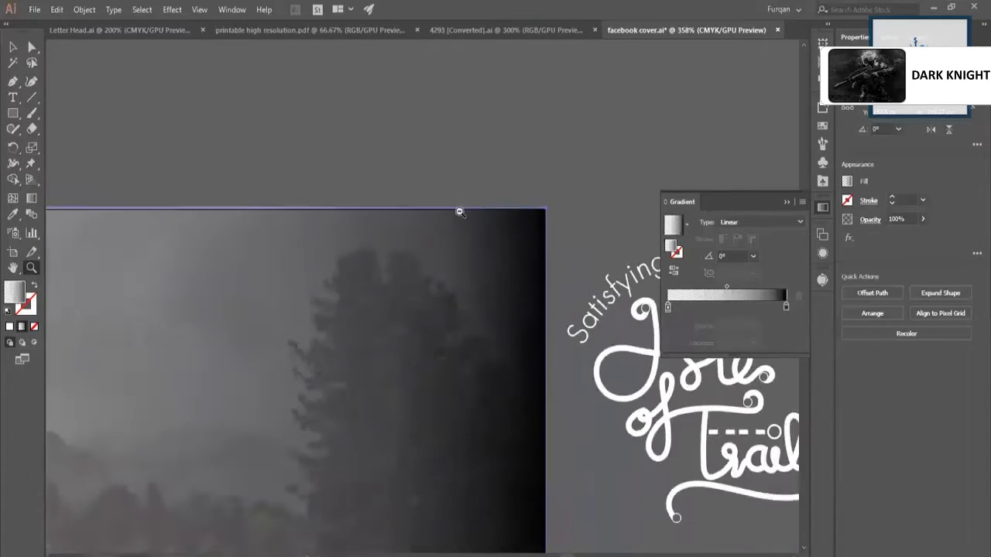
{"action": "left_click_drag", "start_coordinate": [557, 173], "coordinate": [530, 190]}
{"action": "left_click_drag", "start_coordinate": [504, 364], "coordinate": [730, 478]}
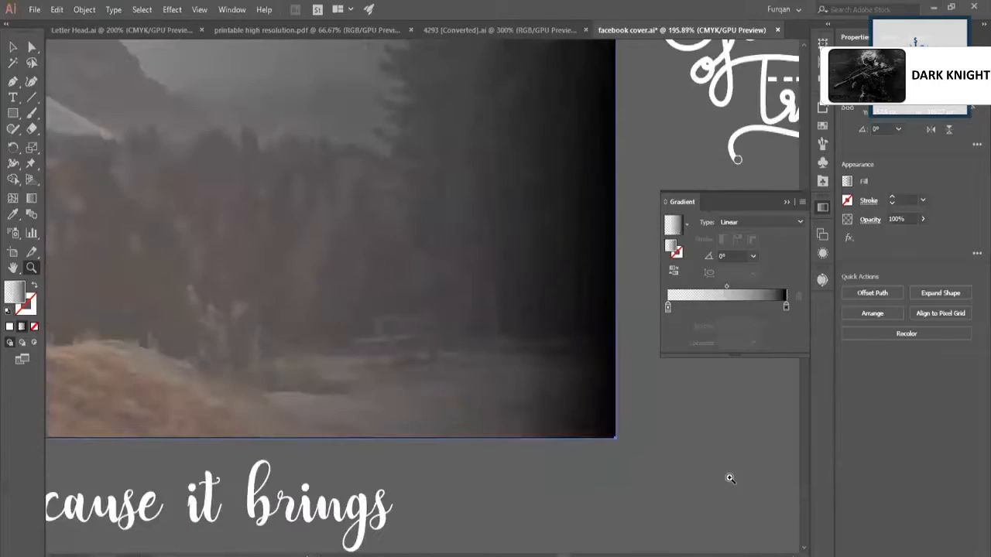
{"action": "left_click_drag", "start_coordinate": [584, 396], "coordinate": [724, 527]}
{"action": "left_click", "coordinate": [724, 528]}
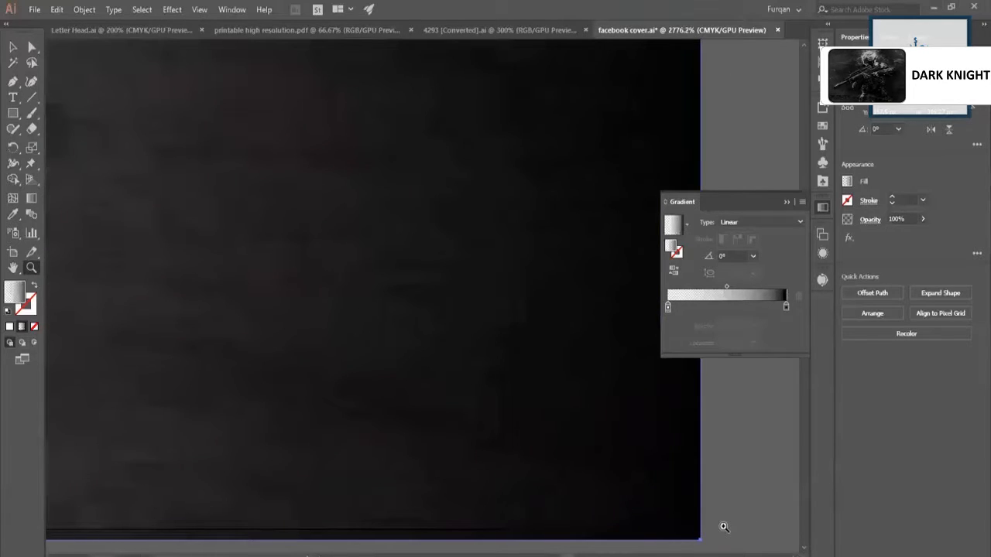
{"action": "left_click_drag", "start_coordinate": [571, 422], "coordinate": [480, 453]}
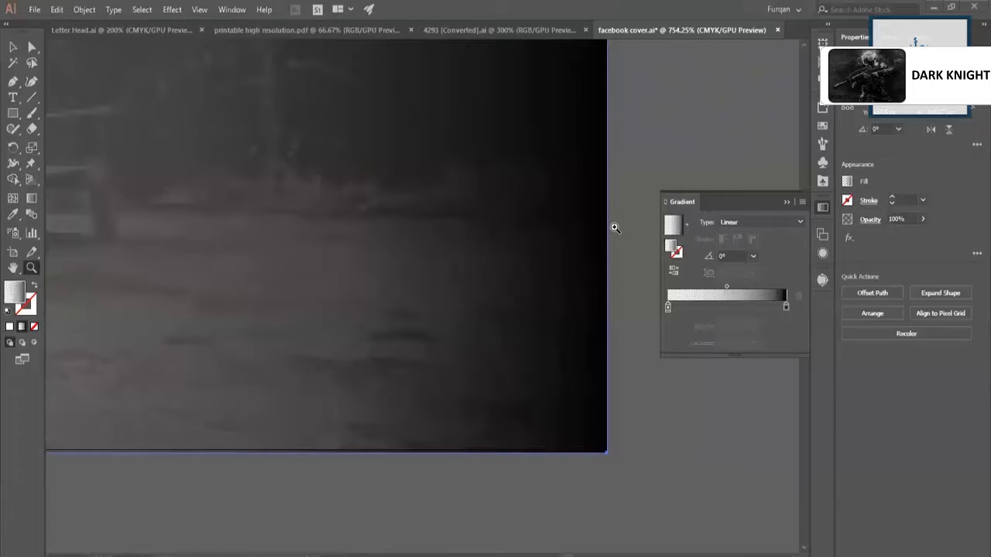
{"action": "left_click", "coordinate": [538, 299], "text": "alt"}
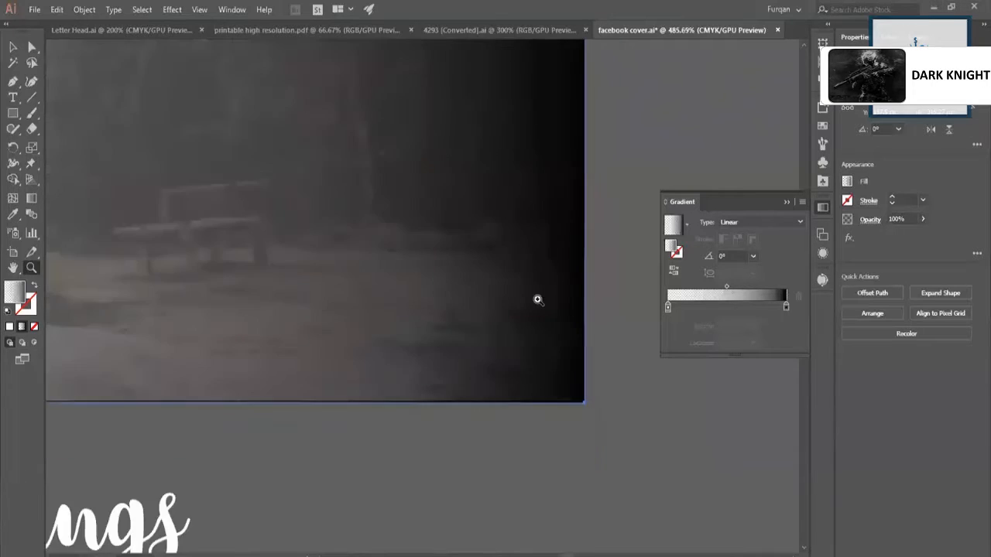
{"action": "left_click_drag", "start_coordinate": [537, 300], "coordinate": [470, 321]}
{"action": "scroll", "coordinate": [522, 271], "scroll_direction": "up", "scroll_amount": 1}
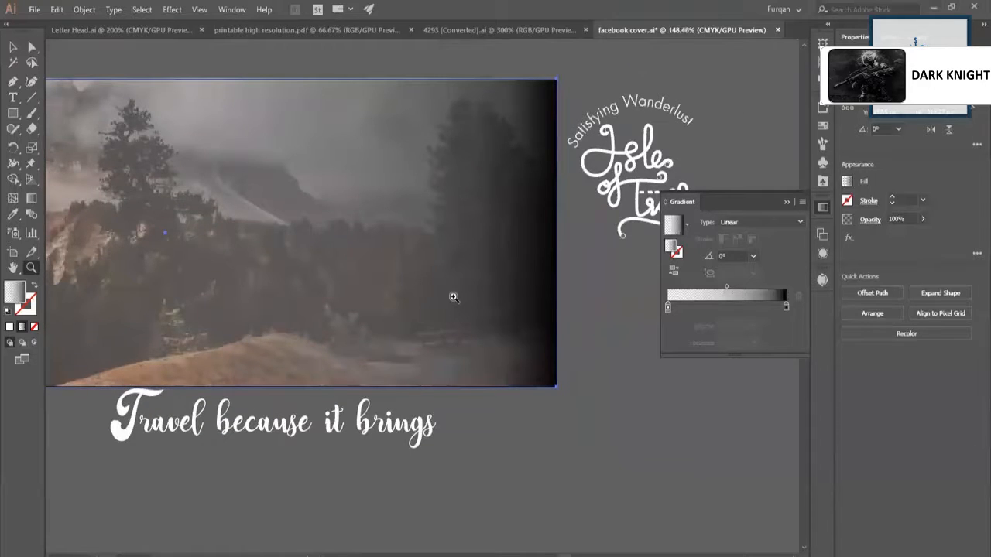
{"action": "left_click", "coordinate": [373, 259], "text": "alt"}
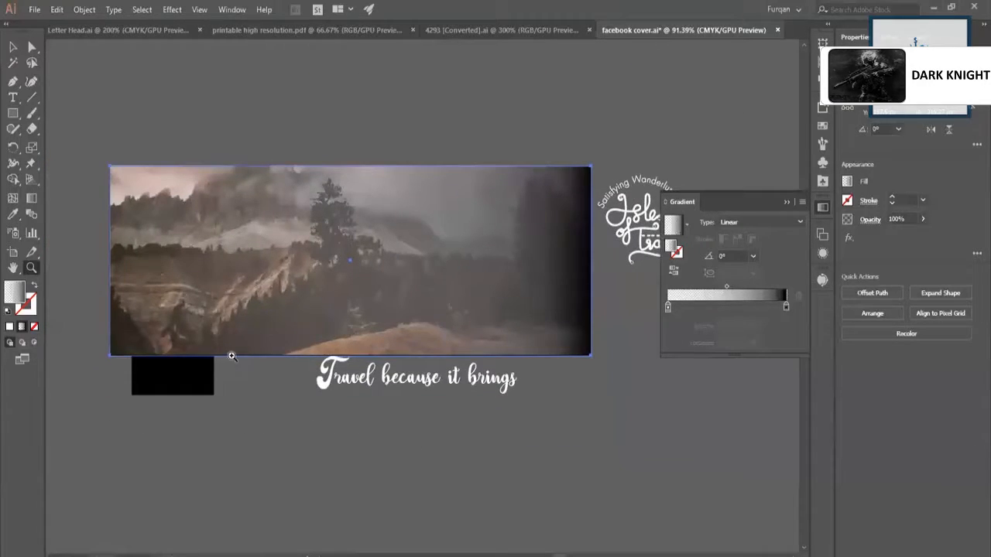
Delete the black profile picture placeholder at the cover's lower-left corner.
{"action": "key", "text": "v"}
{"action": "left_click", "coordinate": [195, 382]}
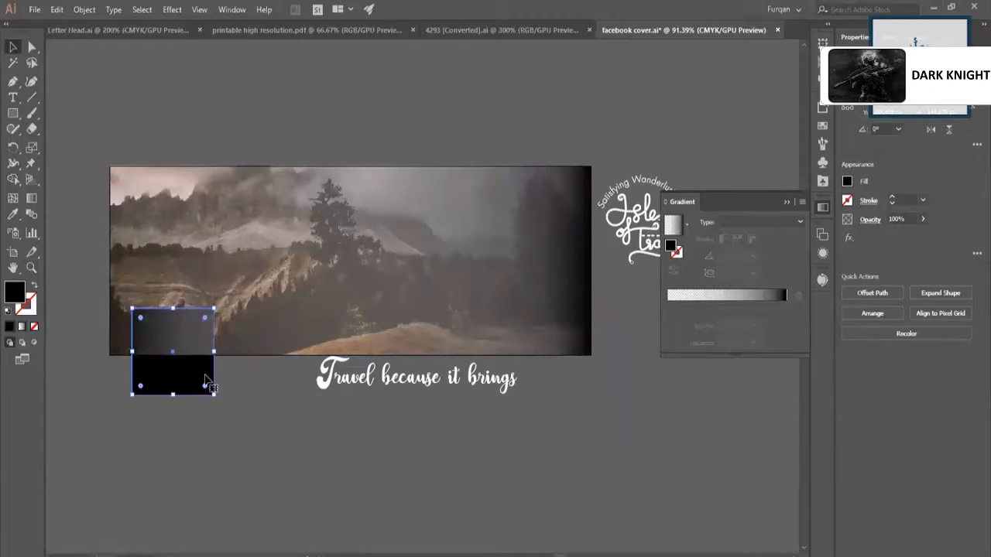
{"action": "key", "text": "Delete"}
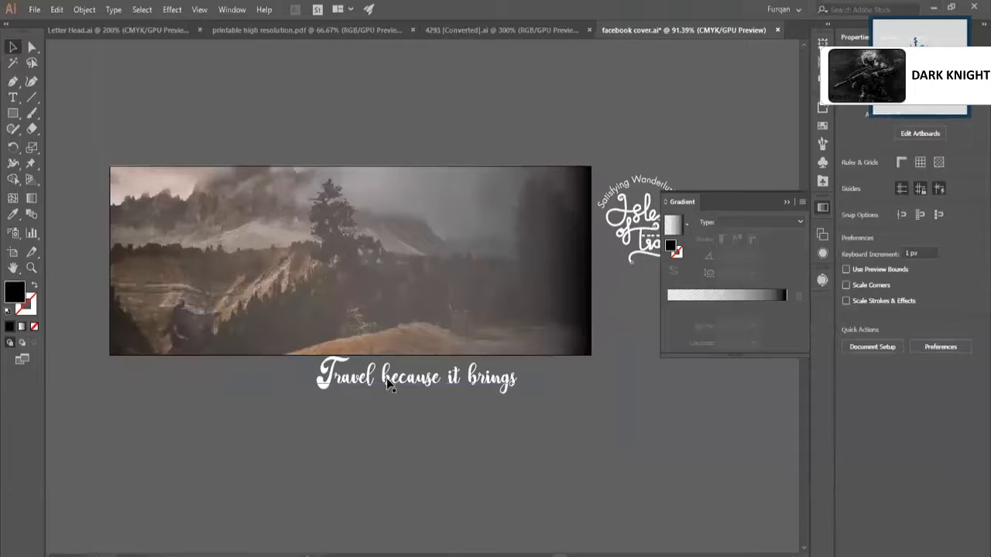
Move the white Isle of Trails logo onto the dark right-hand part of the photo.
{"action": "left_click", "coordinate": [611, 239]}
{"action": "left_click_drag", "start_coordinate": [574, 238], "coordinate": [515, 278]}
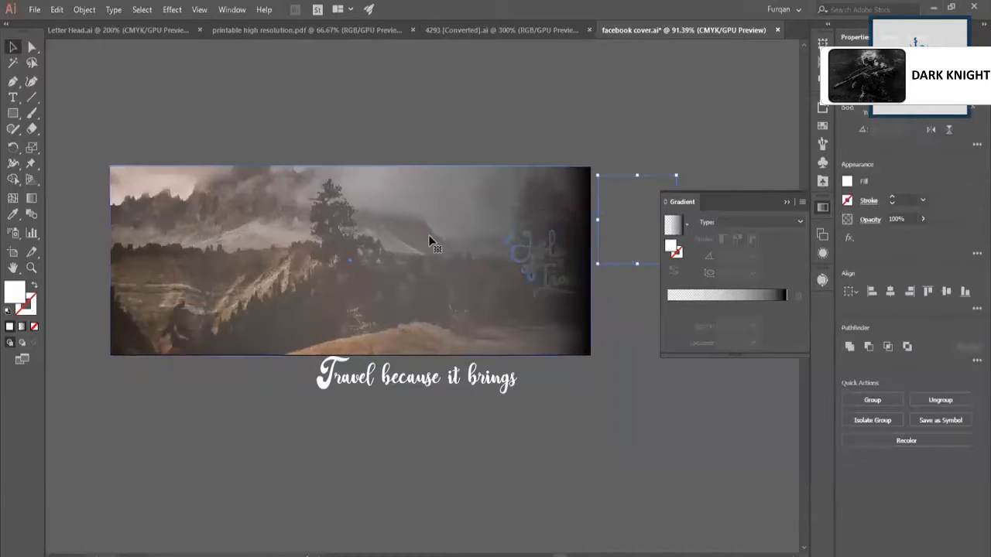
Replace the overlay rectangle's gradient fill with solid black.
{"action": "left_click", "coordinate": [429, 236]}
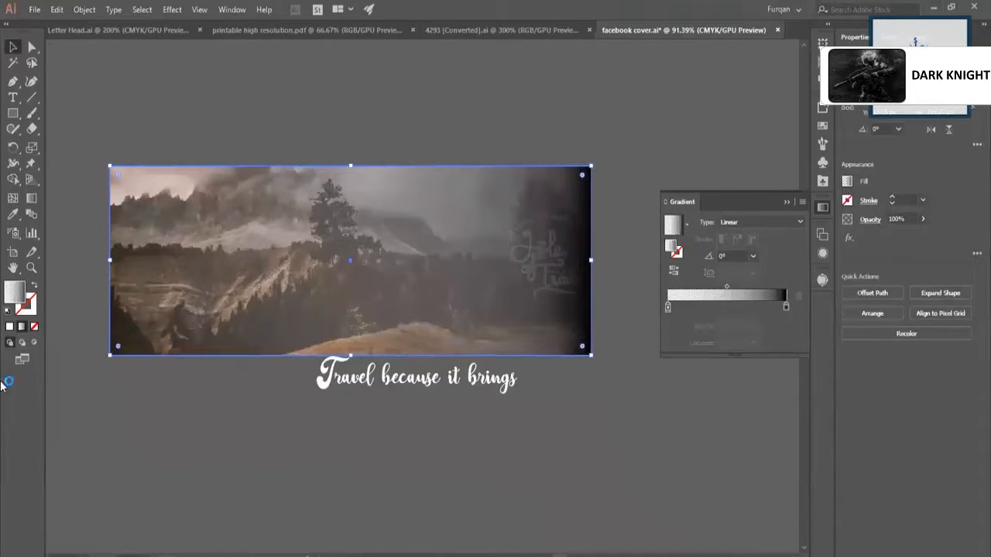
{"action": "left_click", "coordinate": [9, 326]}
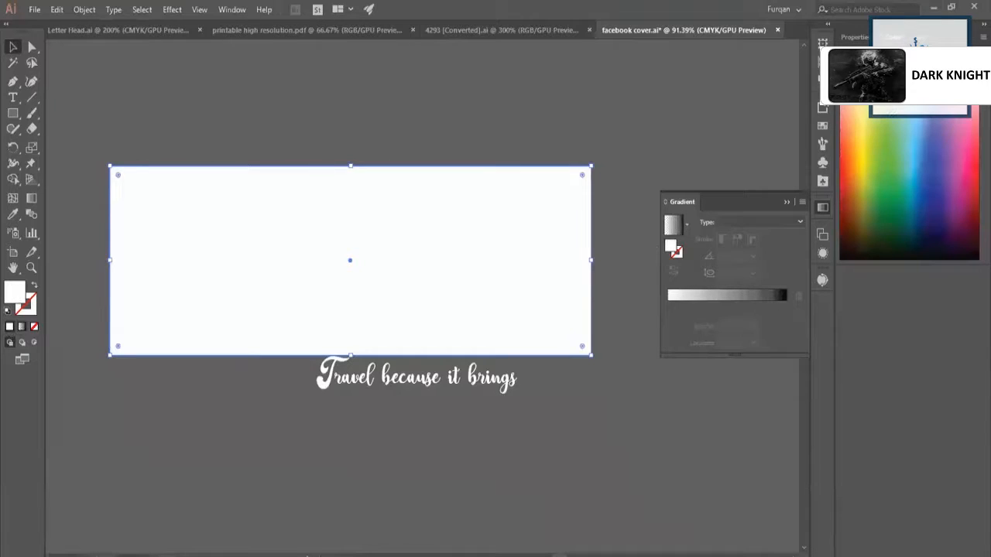
{"action": "left_click", "coordinate": [858, 97]}
{"action": "left_click", "coordinate": [787, 202]}
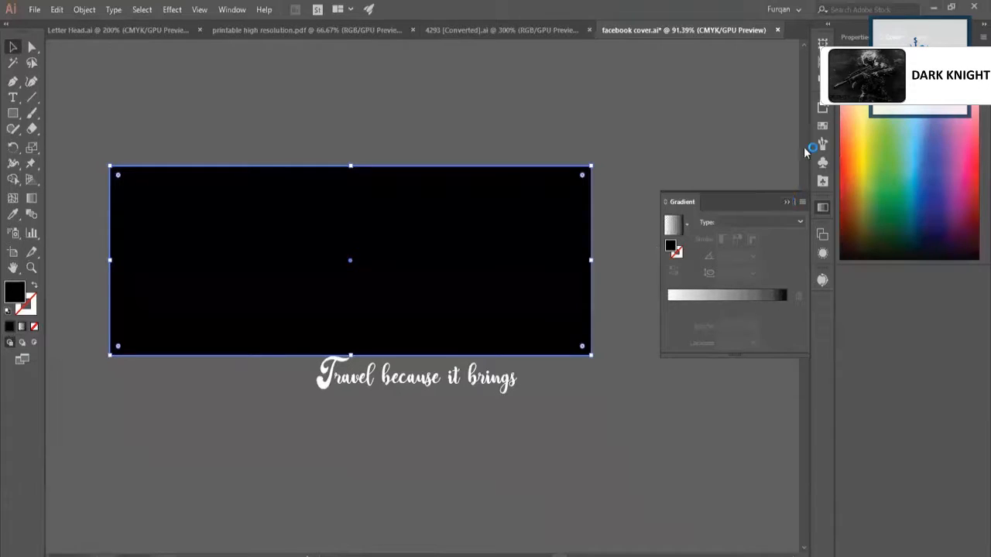
Set the black overlay rectangle's opacity to 30%.
{"action": "left_click", "coordinate": [855, 37]}
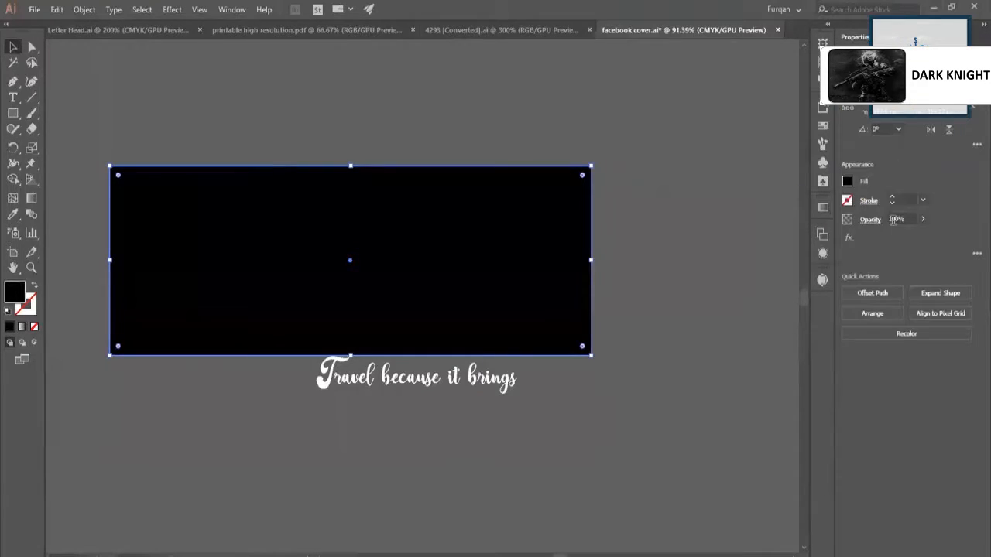
{"action": "left_click", "coordinate": [893, 219]}
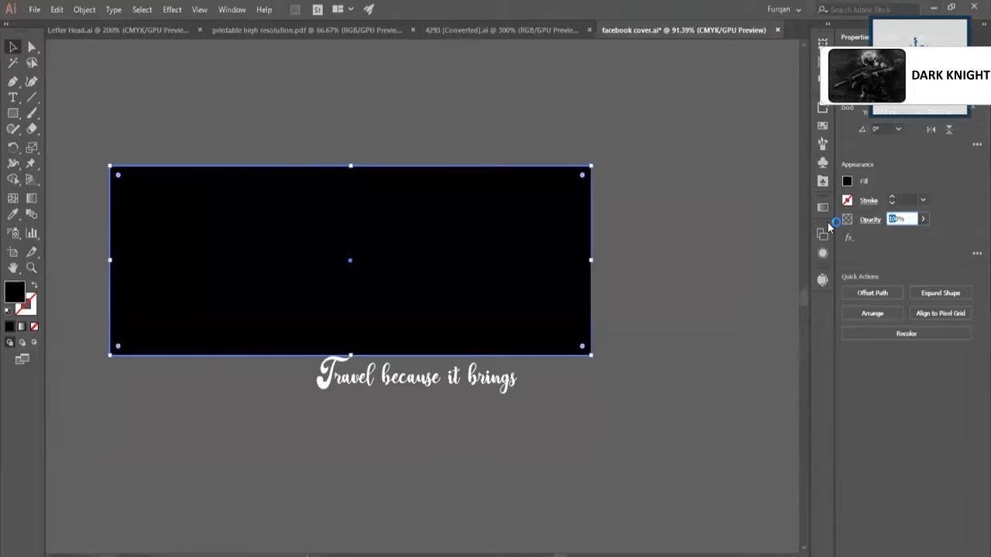
{"action": "type", "text": "30"}
{"action": "key", "text": "Return"}
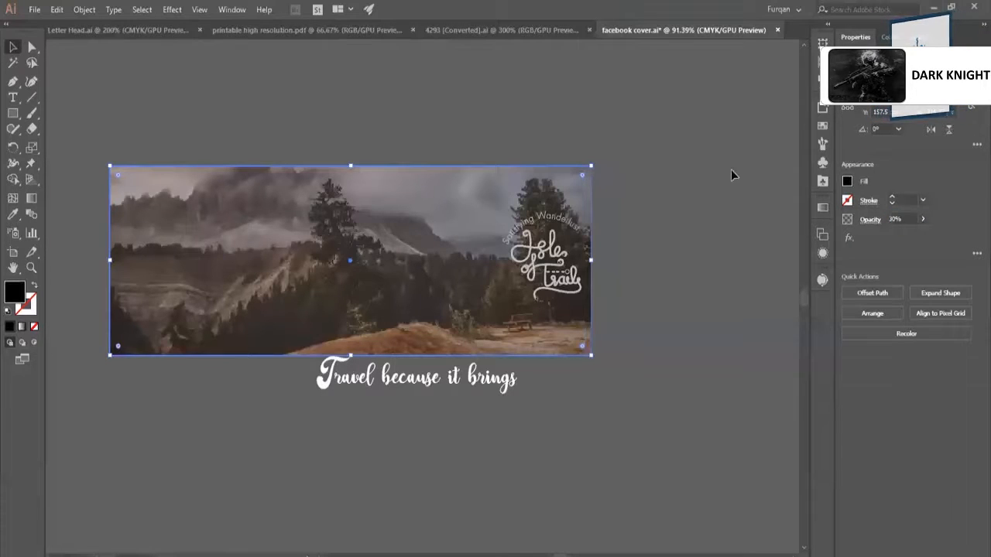
{"action": "left_click", "coordinate": [731, 165]}
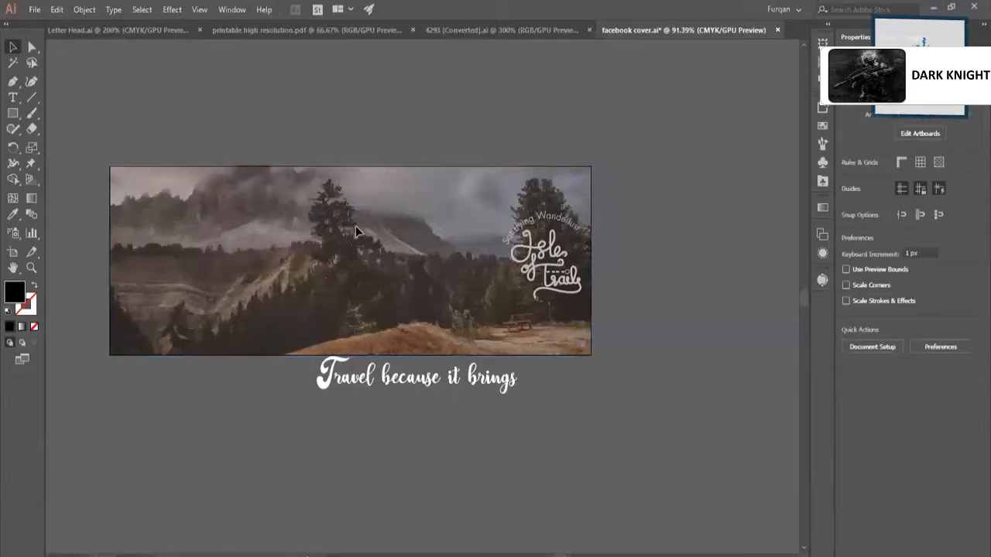
Scale the Isle of Trails logo down slightly and nudge it left, away from the cover's right edge.
{"action": "left_click", "coordinate": [540, 246]}
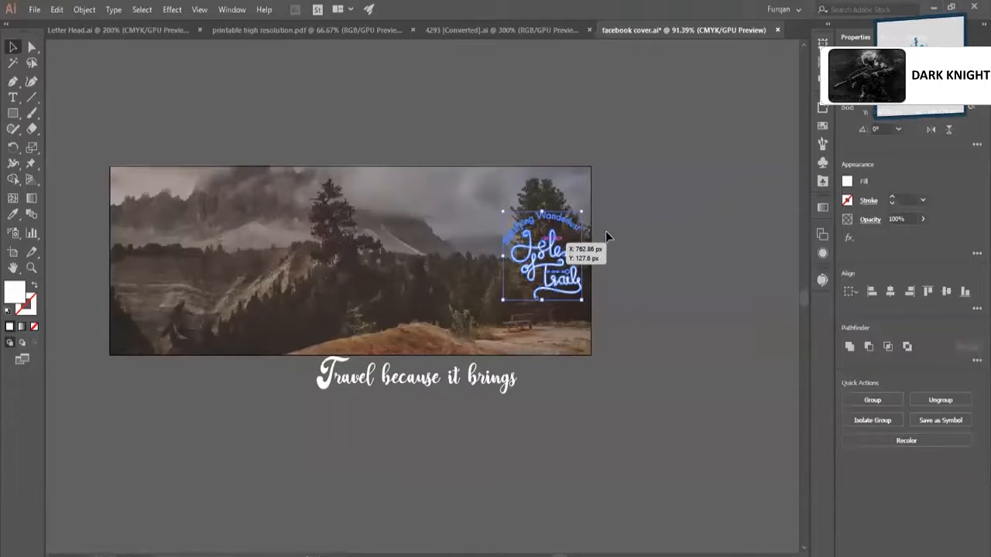
{"action": "left_click", "coordinate": [623, 285]}
{"action": "key", "text": "z"}
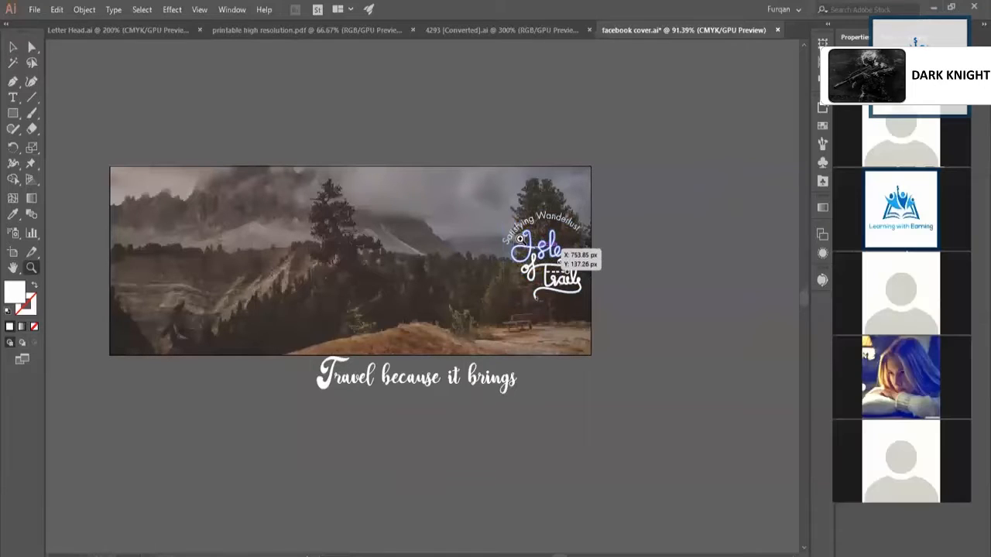
{"action": "left_click_drag", "start_coordinate": [538, 244], "coordinate": [622, 286]}
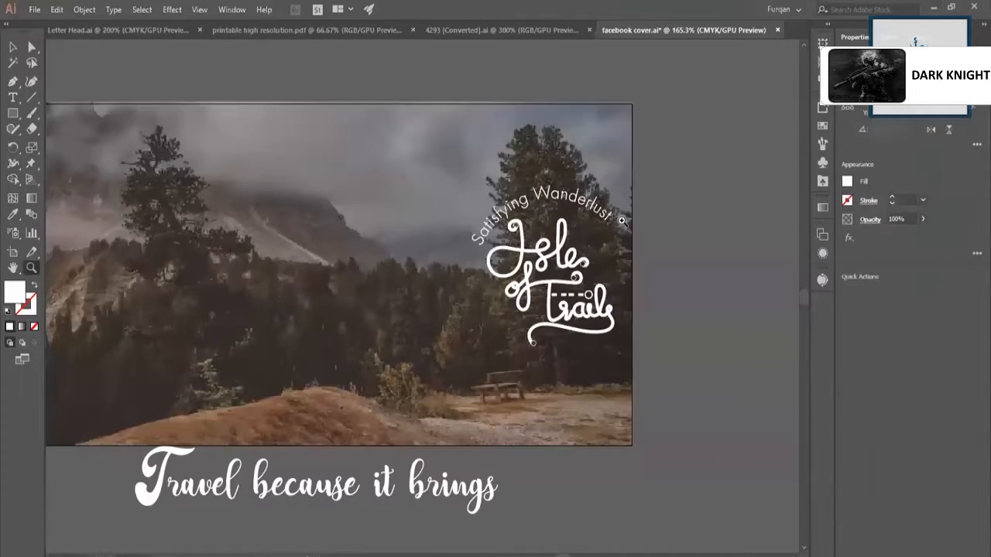
{"action": "key", "text": "v"}
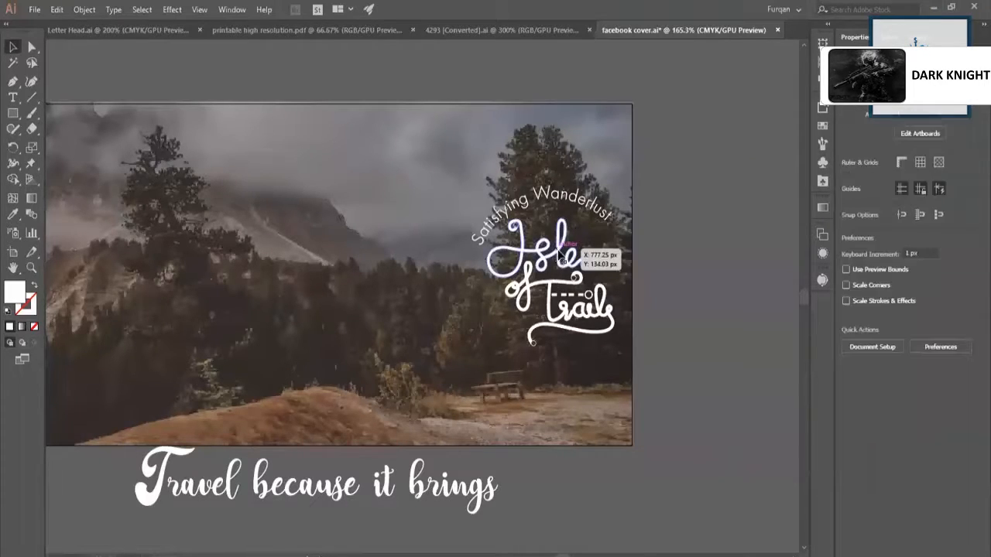
{"action": "left_click", "coordinate": [558, 257]}
{"action": "mouse_move", "coordinate": [611, 344]}
{"action": "left_mouse_down"}
{"action": "mouse_move", "coordinate": [625, 343]}
{"action": "mouse_move", "coordinate": [605, 334]}
{"action": "left_mouse_up"}
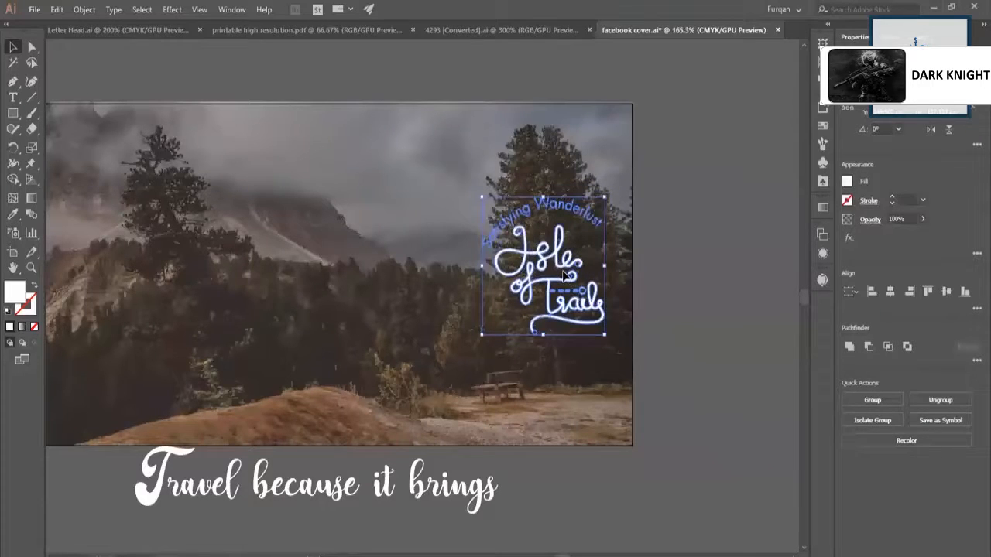
{"action": "key", "text": "shift+Left"}
{"action": "left_click", "coordinate": [727, 269]}
Move the four-line travel slogan group from the far upper-left of the canvas closer to the cover.
{"action": "left_click_drag", "start_coordinate": [530, 274], "coordinate": [464, 307]}
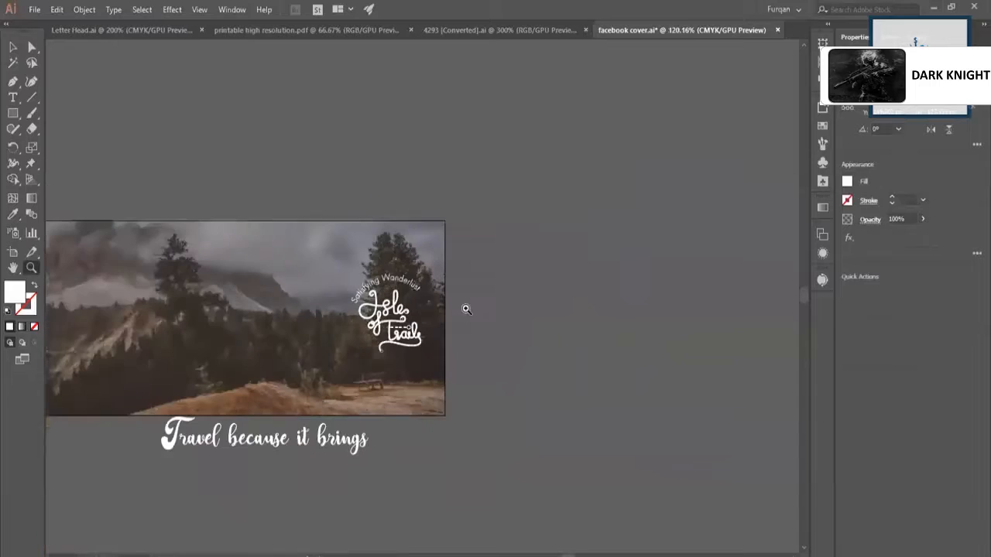
{"action": "left_click_drag", "start_coordinate": [670, 375], "coordinate": [580, 426]}
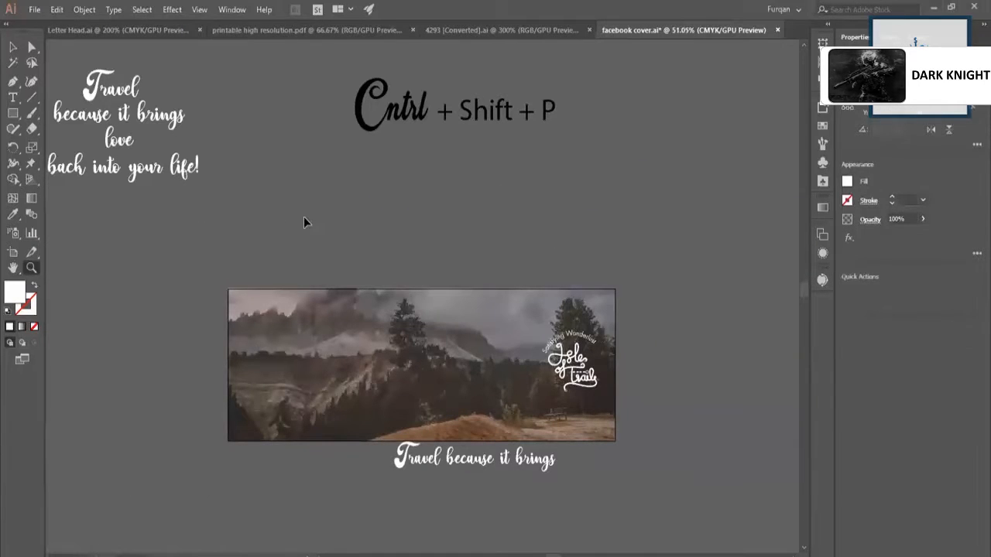
{"action": "left_click_drag", "start_coordinate": [174, 166], "coordinate": [304, 217]}
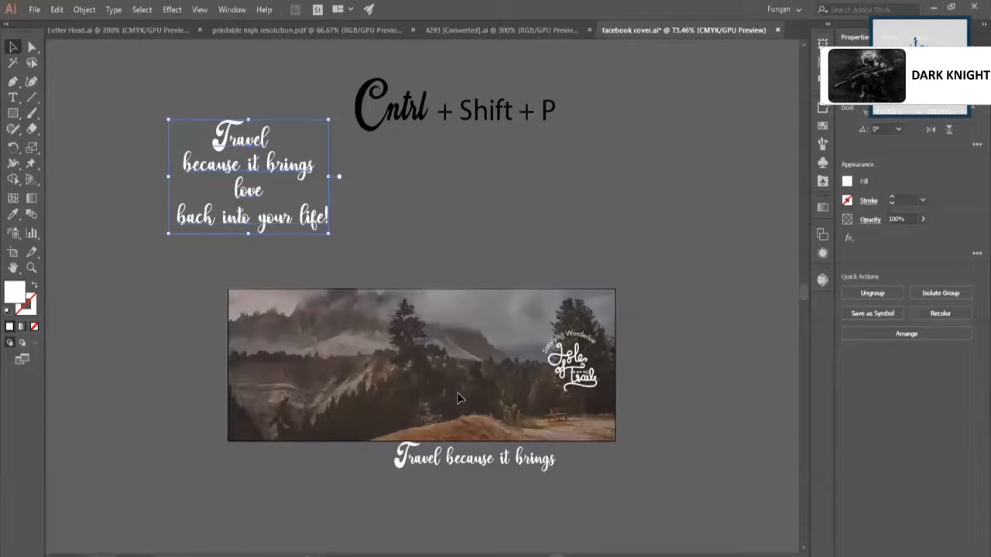
{"action": "key", "text": "ctrl+space"}
{"action": "left_click_drag", "start_coordinate": [484, 425], "coordinate": [512, 433]}
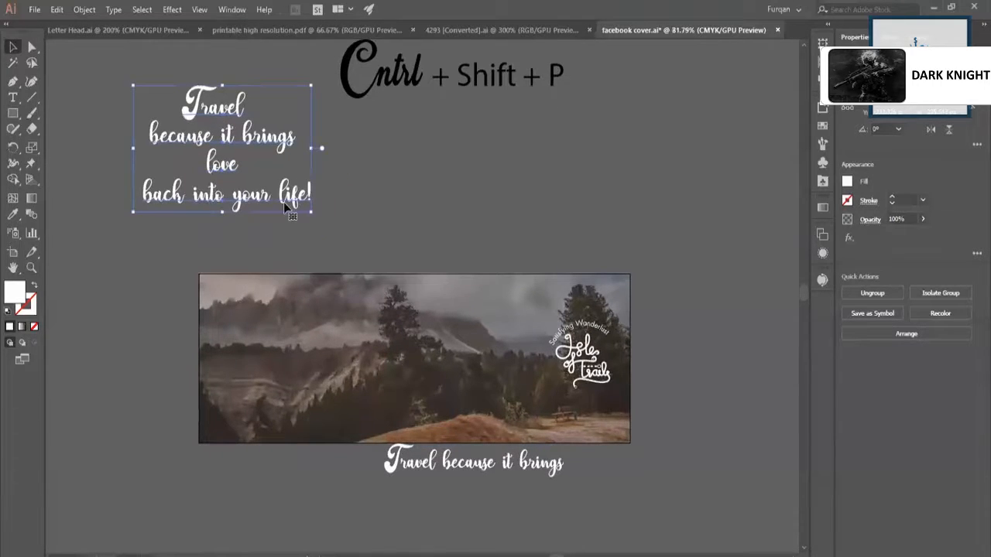
{"action": "mouse_move", "coordinate": [293, 207]}
{"action": "left_mouse_down"}
{"action": "mouse_move", "coordinate": [394, 248]}
{"action": "mouse_move", "coordinate": [299, 191]}
{"action": "left_mouse_up"}
{"action": "key", "text": "ctrl+space"}
{"action": "left_click", "coordinate": [375, 231]}
{"action": "scroll", "coordinate": [457, 302], "scroll_direction": "down", "scroll_amount": 1}
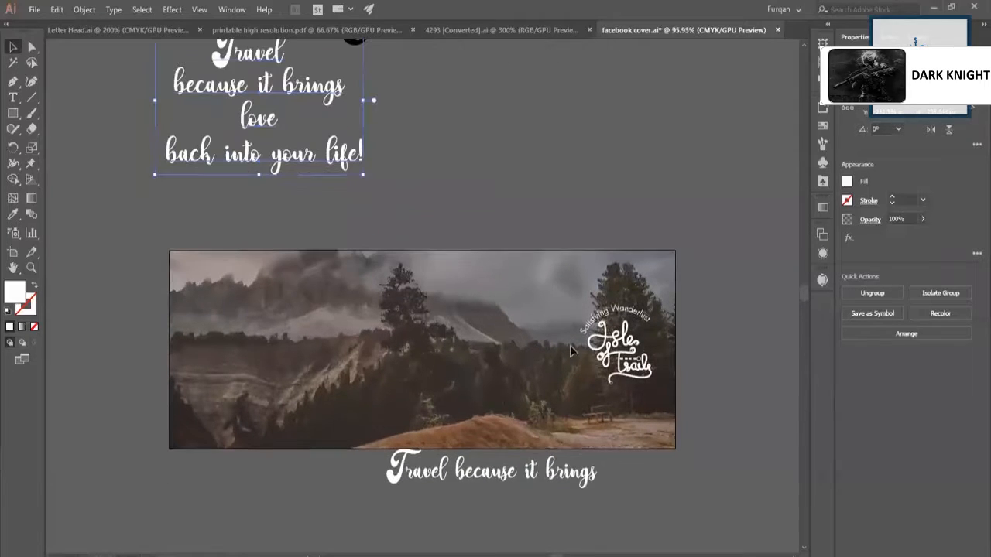
{"action": "key", "text": "ctrl+space"}
{"action": "left_click", "coordinate": [341, 348]}
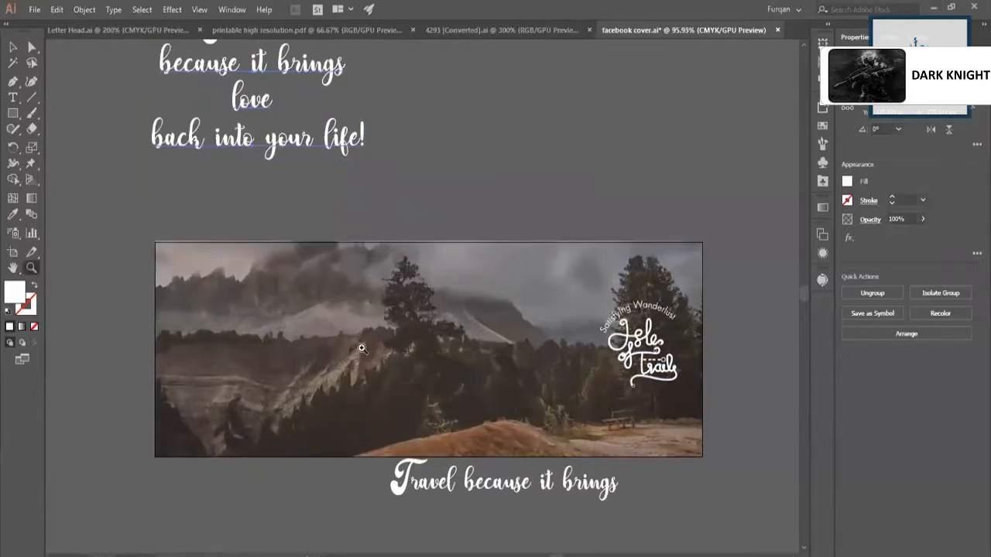
{"action": "left_click", "coordinate": [373, 287]}
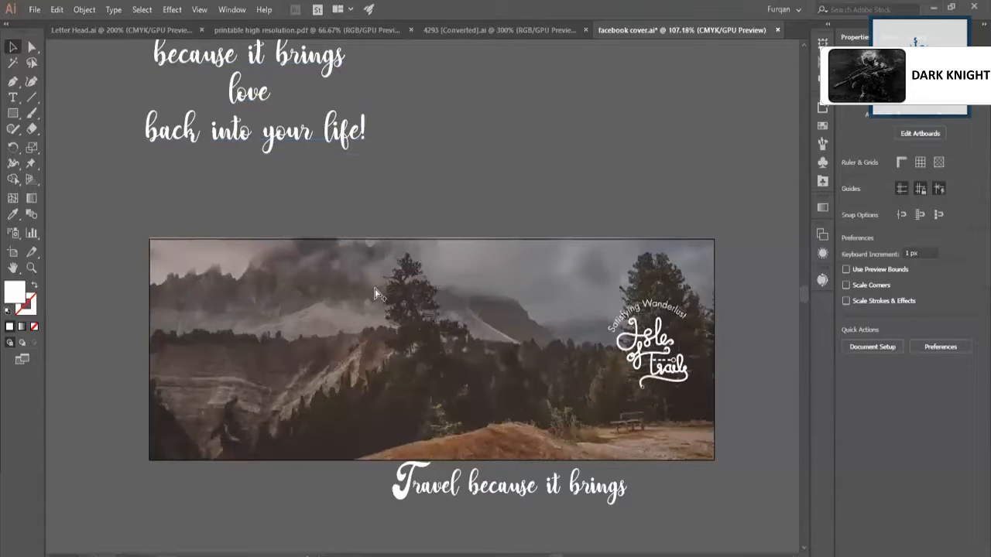
Unlock the locked cover artwork and position the slogan group directly above the left part of the photo.
{"action": "key", "text": "ctrl+alt+2"}
{"action": "left_click", "coordinate": [450, 184]}
{"action": "left_click", "coordinate": [316, 144]}
{"action": "left_click", "coordinate": [364, 302]}
{"action": "left_click", "coordinate": [300, 166]}
{"action": "left_click_drag", "start_coordinate": [293, 128], "coordinate": [319, 241]}
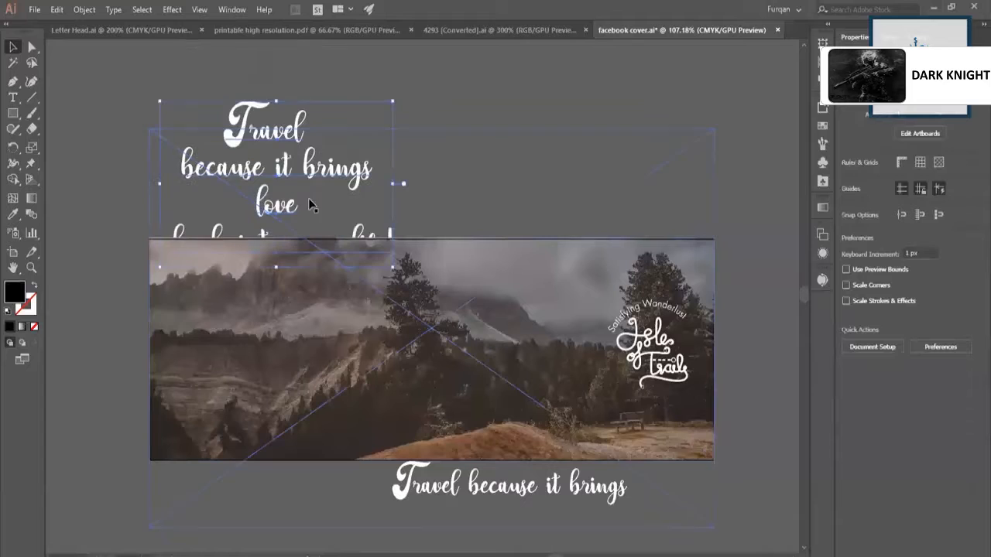
{"action": "left_click_drag", "start_coordinate": [287, 176], "coordinate": [275, 150]}
{"action": "double_click", "coordinate": [220, 109]}
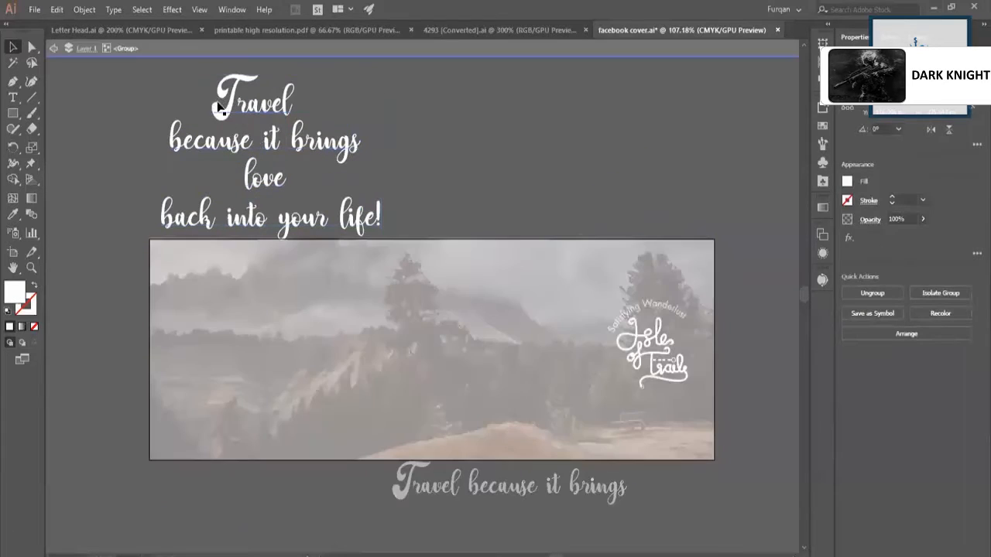
{"action": "double_click", "coordinate": [497, 116]}
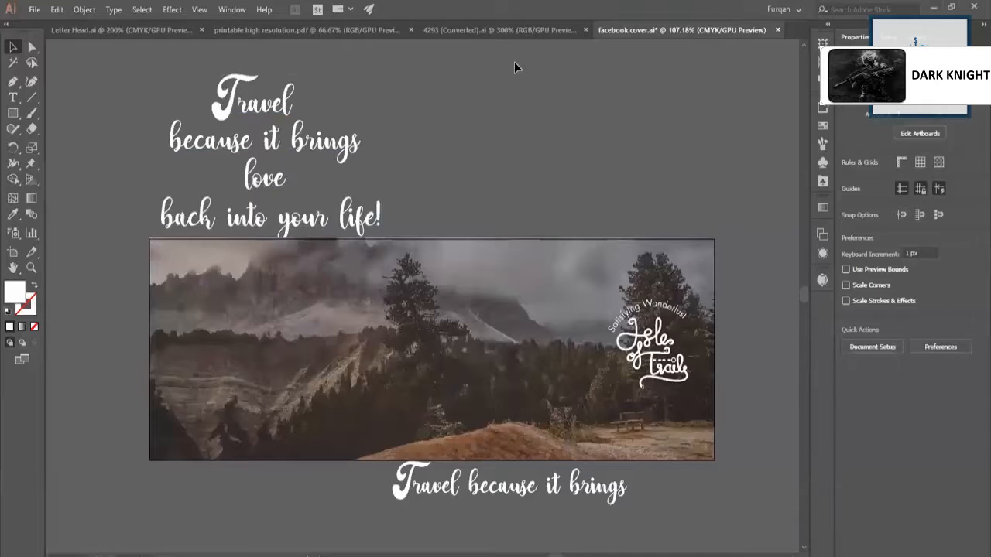
{"action": "double_click", "coordinate": [226, 112]}
{"action": "double_click", "coordinate": [226, 106]}
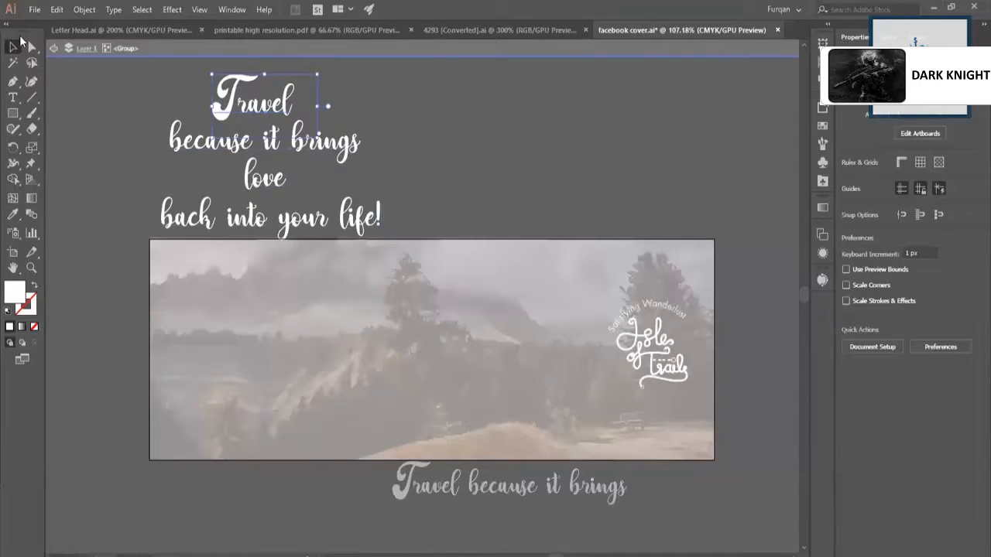
{"action": "left_click", "coordinate": [56, 51]}
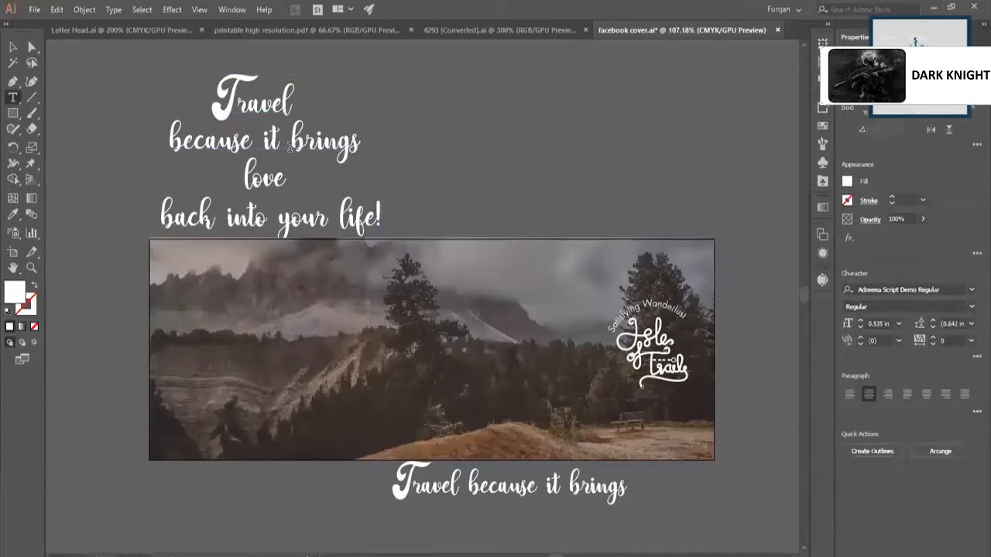
{"action": "left_click", "coordinate": [13, 46]}
Ungroup the four-line slogan into separate text lines.
{"action": "left_click", "coordinate": [265, 107]}
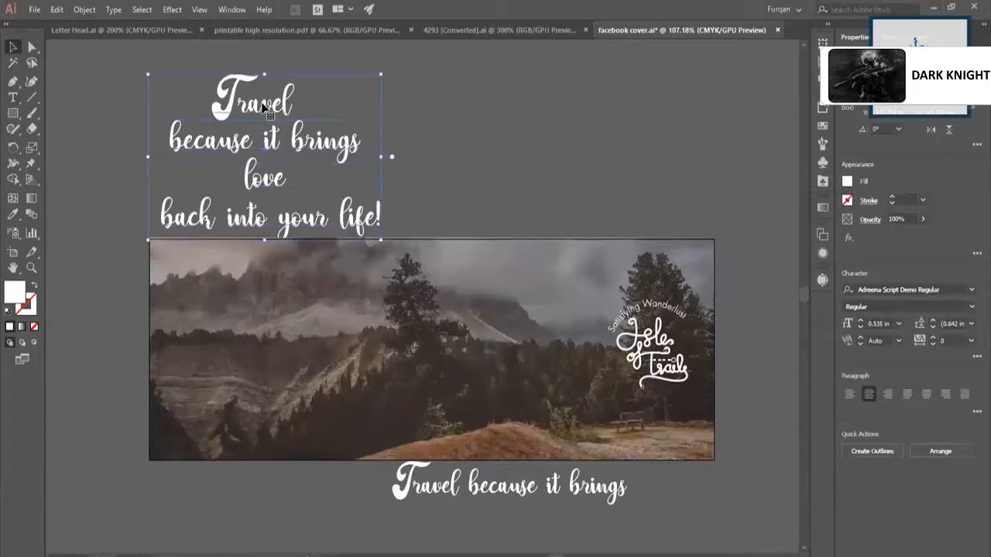
{"action": "right_click", "coordinate": [262, 102]}
{"action": "left_click", "coordinate": [308, 213]}
{"action": "left_click", "coordinate": [447, 163]}
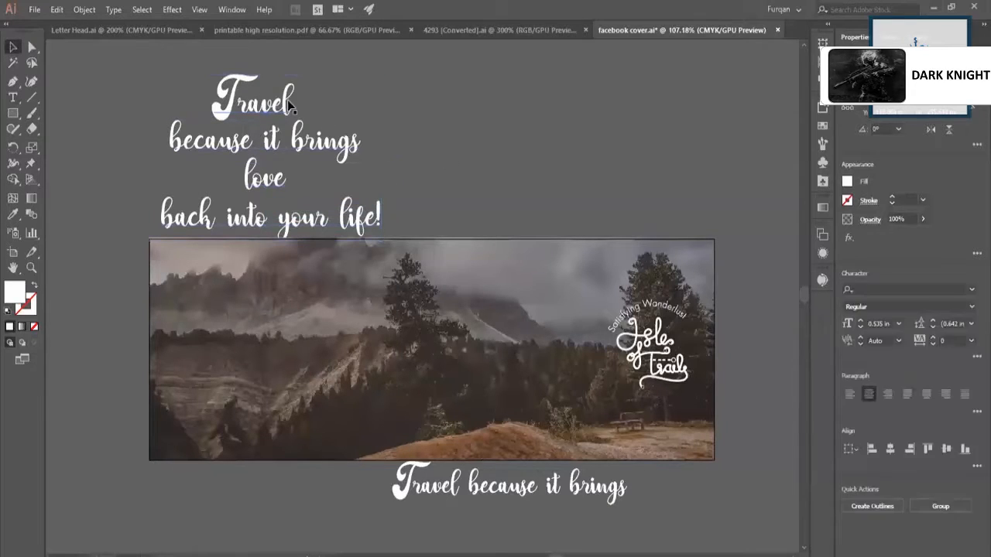
Move the slogan word "Travel" onto the upper-left part of the cover, in front of the photo.
{"action": "left_click", "coordinate": [259, 111]}
{"action": "left_click_drag", "start_coordinate": [275, 116], "coordinate": [410, 309]}
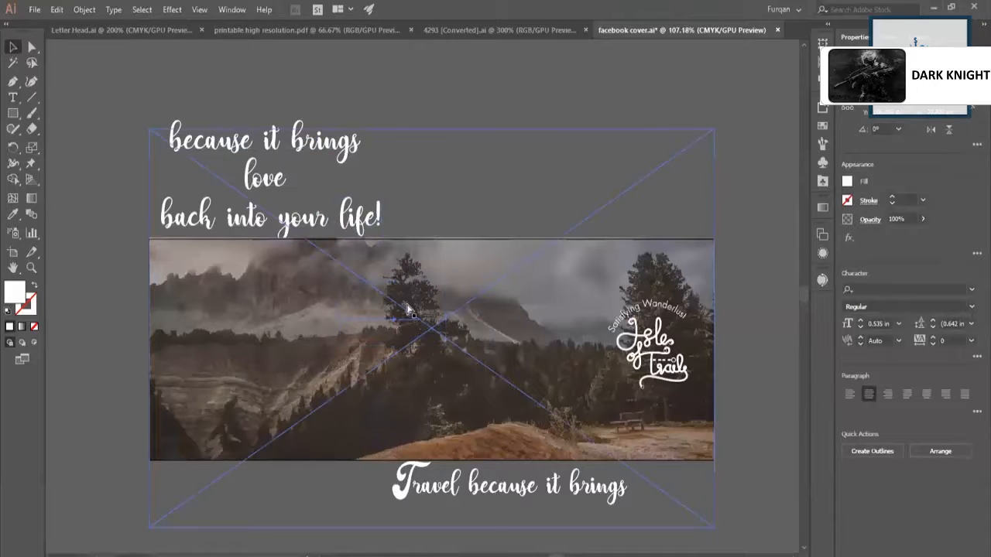
{"action": "left_click", "coordinate": [414, 314]}
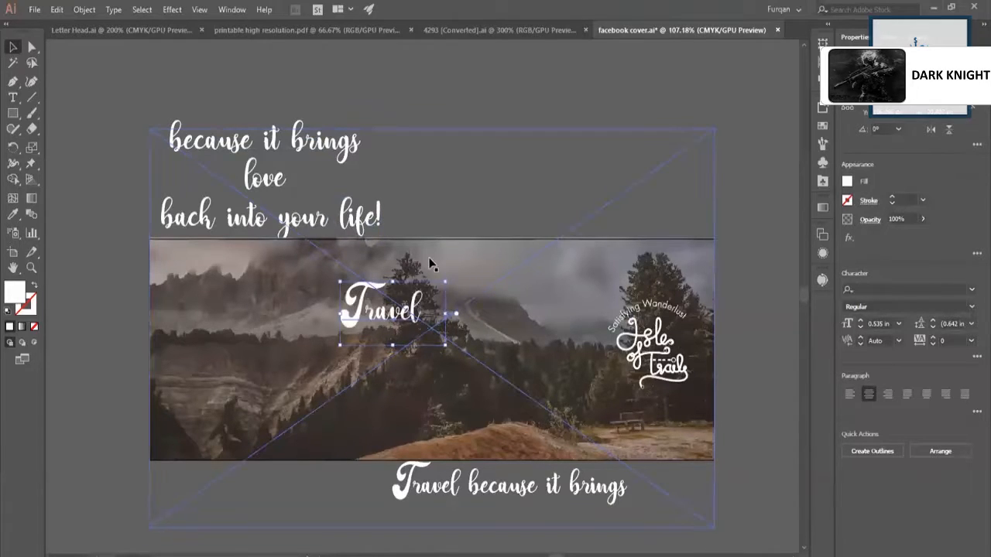
{"action": "left_click_drag", "start_coordinate": [408, 323], "coordinate": [320, 302]}
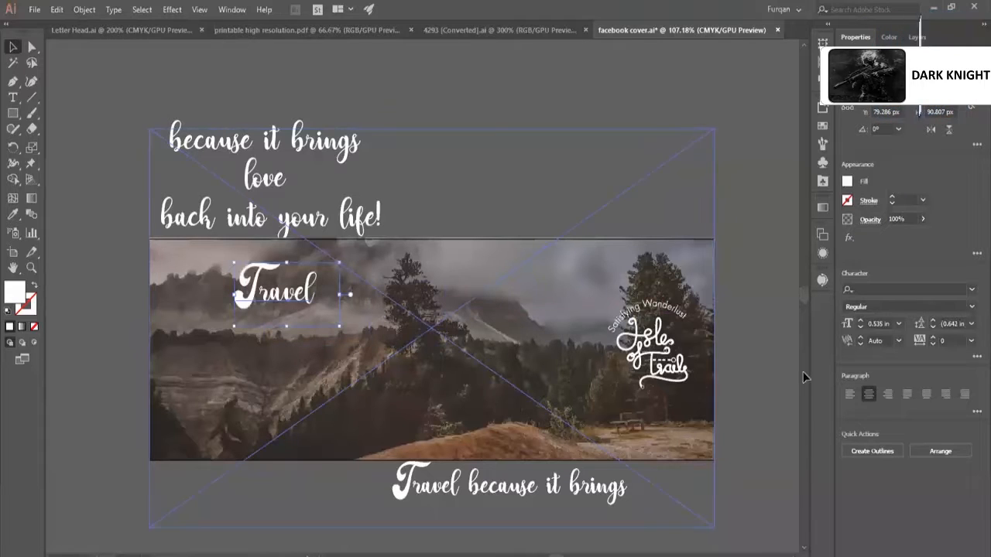
Change the font of the word "Travel" to Raleway ExtraLight.
{"action": "left_click", "coordinate": [971, 308]}
{"action": "left_click", "coordinate": [972, 309]}
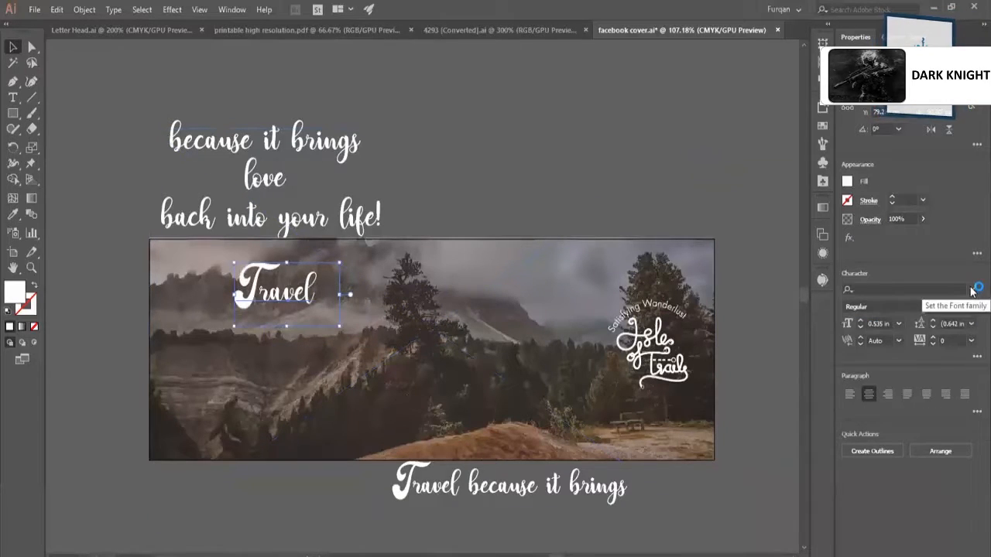
{"action": "left_click", "coordinate": [971, 289]}
{"action": "type", "text": "rale"}
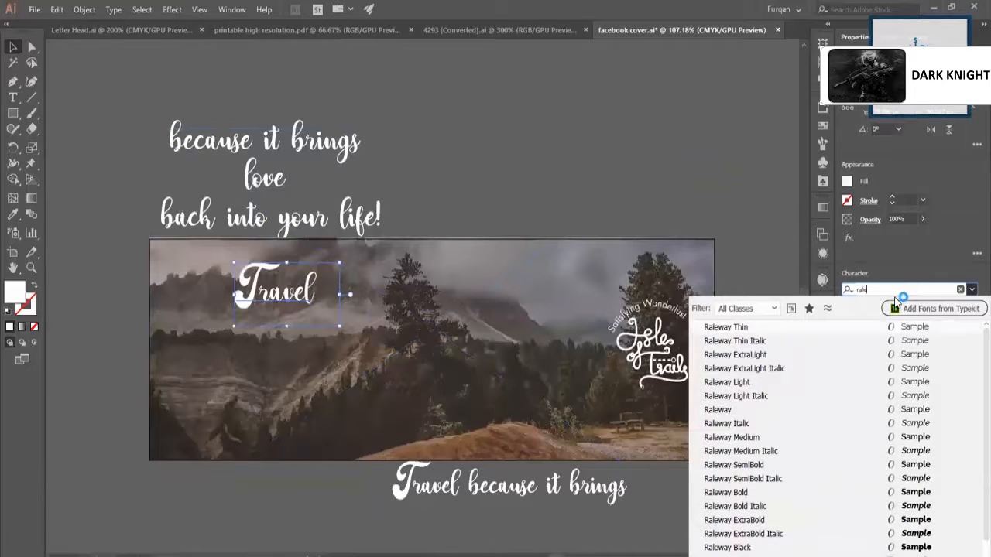
{"action": "key", "text": "Down"}
{"action": "key", "text": "Down"}
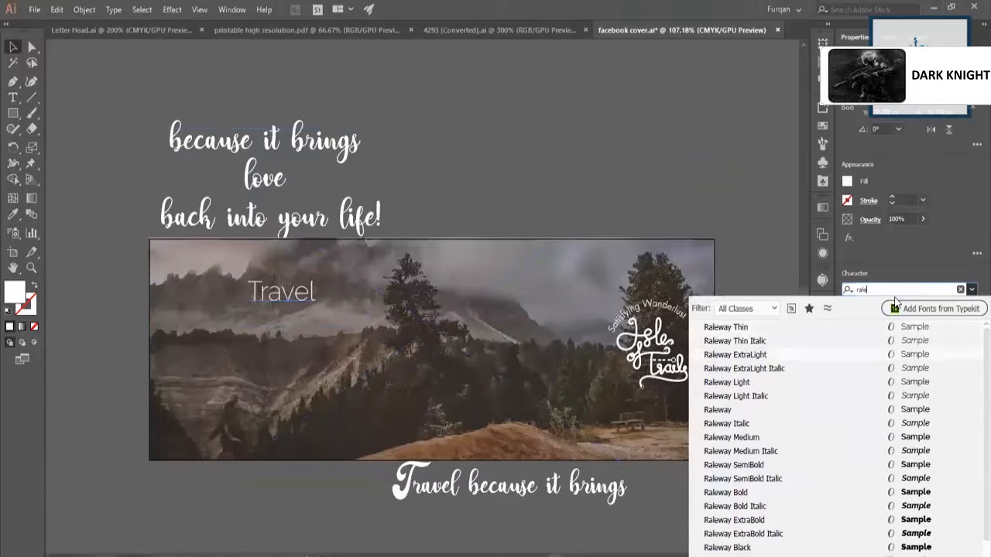
{"action": "key", "text": "Down"}
{"action": "key", "text": "Down"}
{"action": "key", "text": "Return"}
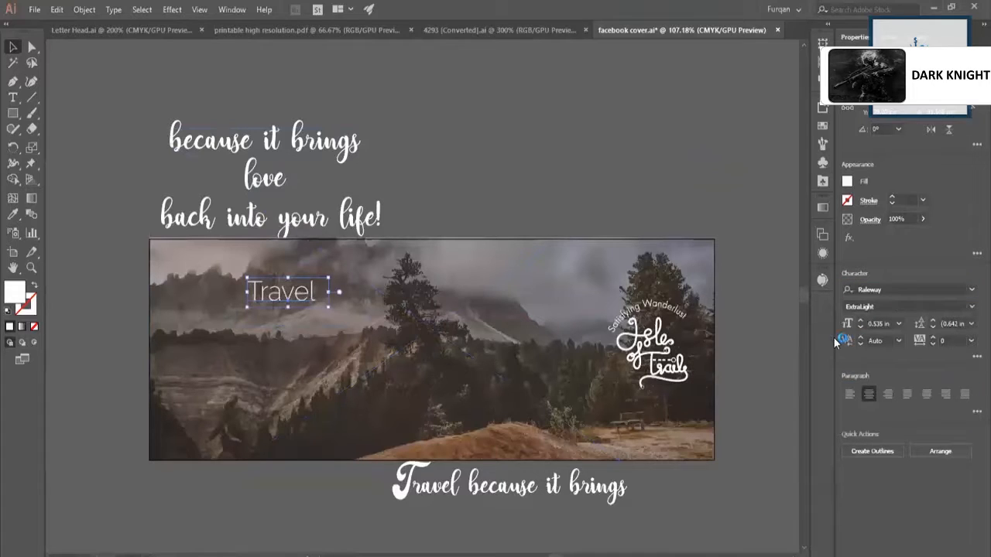
Rewrite the word "Travel" in capitals as "TRAVEL".
{"action": "double_click", "coordinate": [272, 292]}
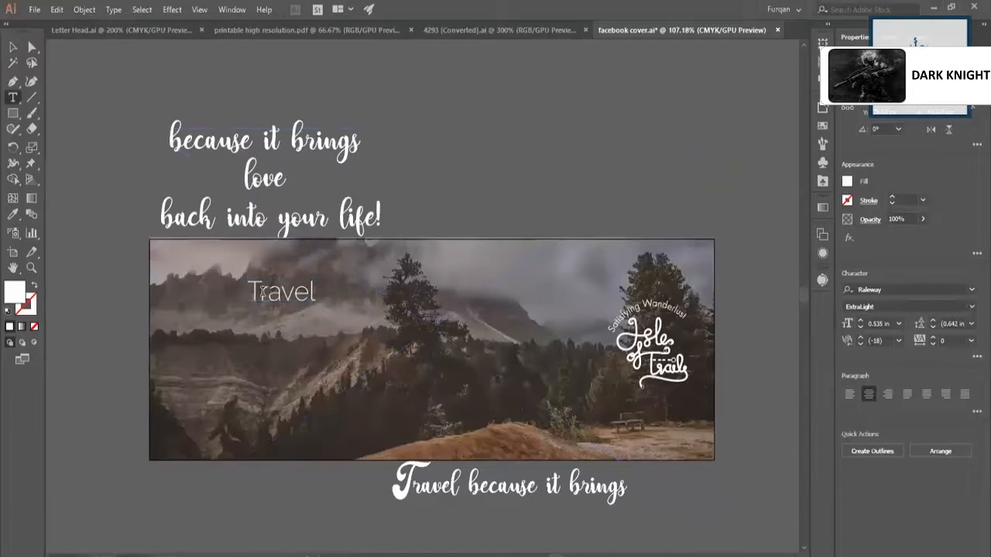
{"action": "key", "text": "ctrl+a"}
{"action": "type", "text": "TRA"}
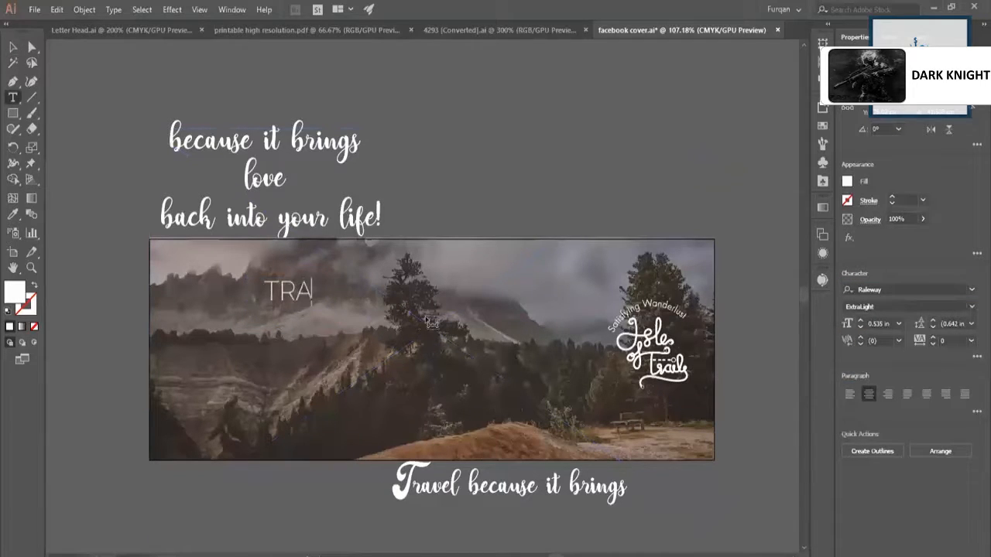
{"action": "type", "text": "VEL"}
{"action": "key", "text": "Escape"}
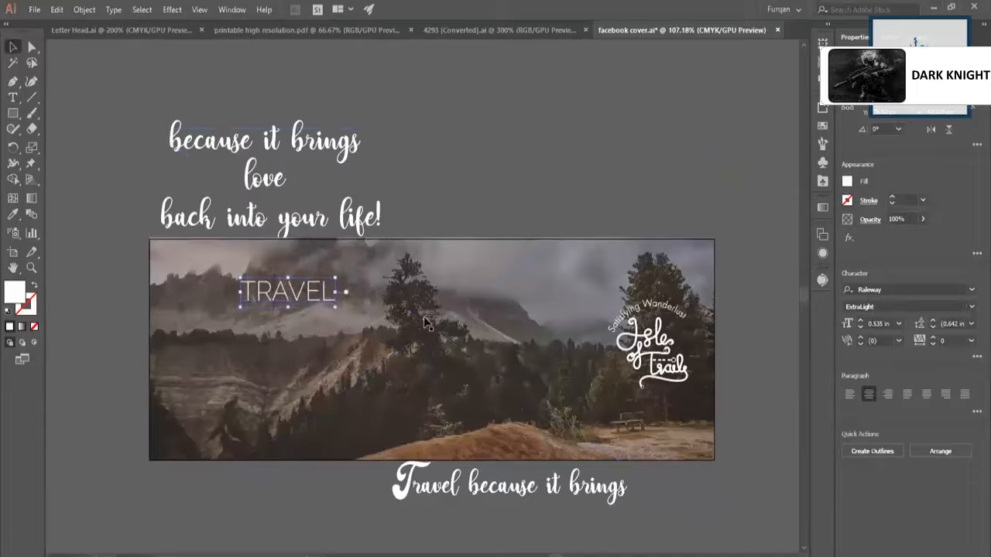
Move "because it brings" onto the left part of the cover, in front of the photo, and shift "TRAVEL" to the cover's upper middle.
{"action": "left_click", "coordinate": [241, 147]}
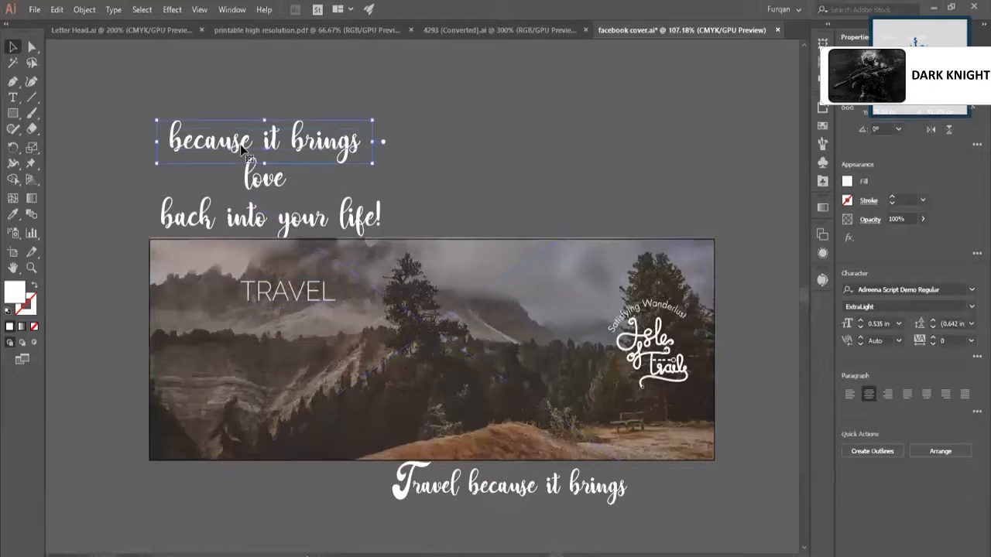
{"action": "left_click_drag", "start_coordinate": [240, 147], "coordinate": [269, 335]}
{"action": "left_click_drag", "start_coordinate": [316, 294], "coordinate": [480, 297]}
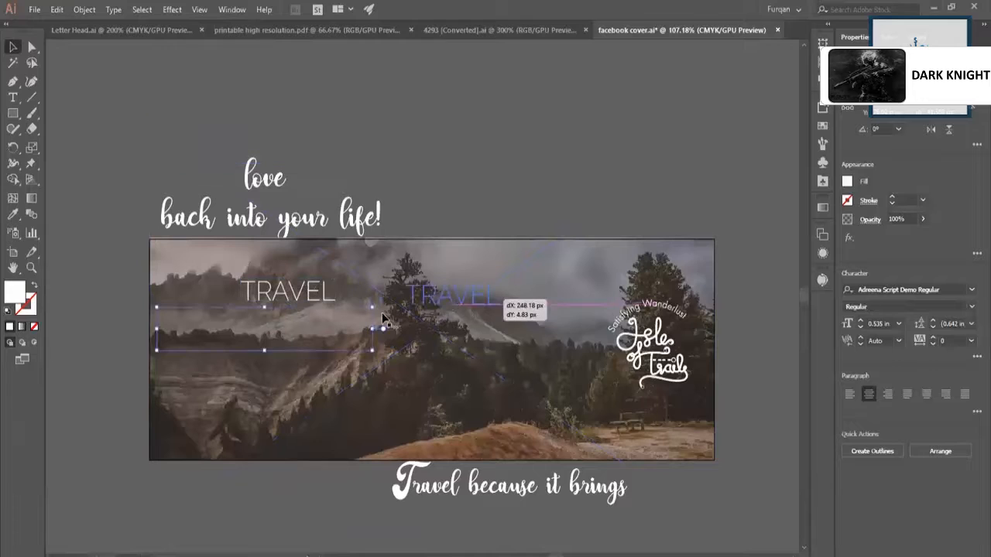
{"action": "left_click", "coordinate": [236, 385]}
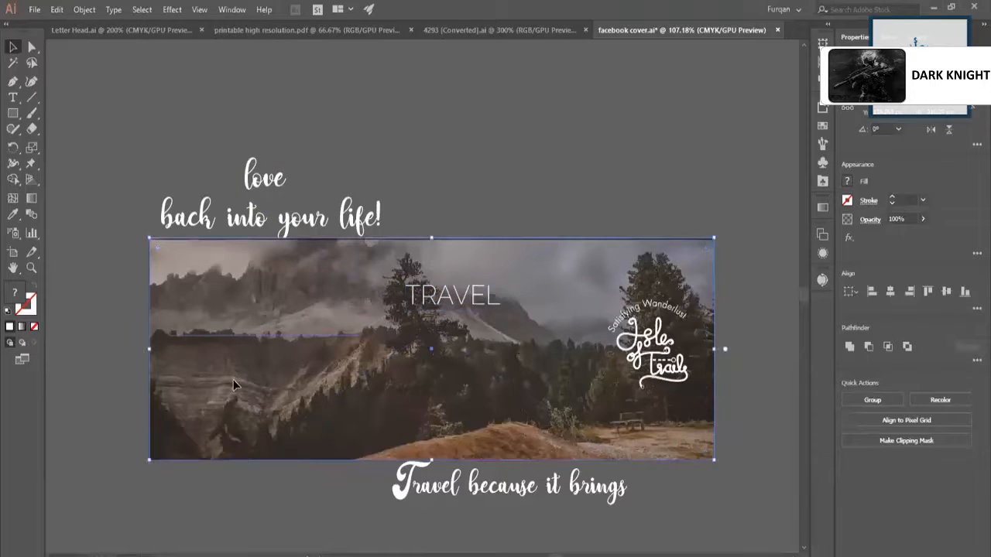
{"action": "left_click", "coordinate": [234, 385], "text": "shift"}
{"action": "key", "text": "ctrl+shift+]"}
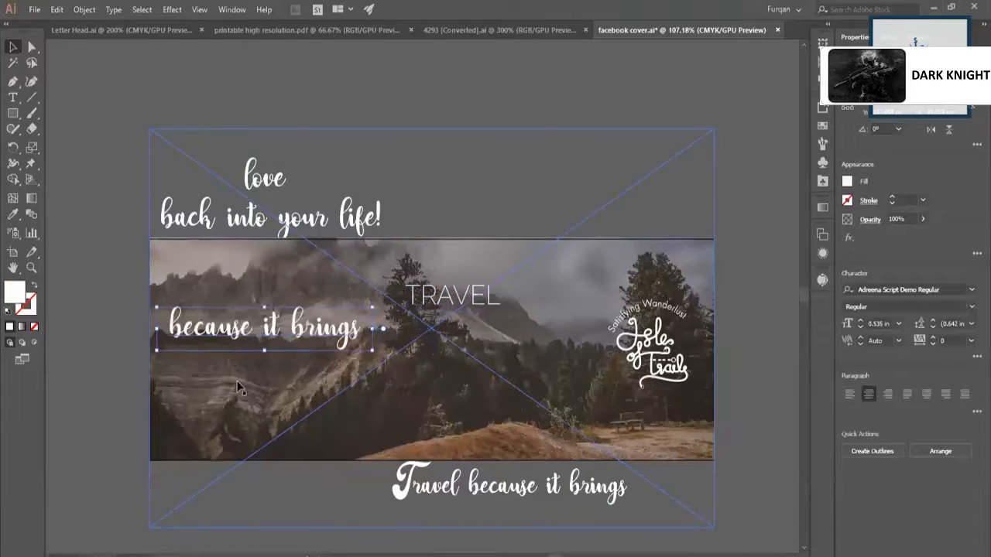
{"action": "left_click", "coordinate": [453, 295]}
{"action": "key", "text": "t"}
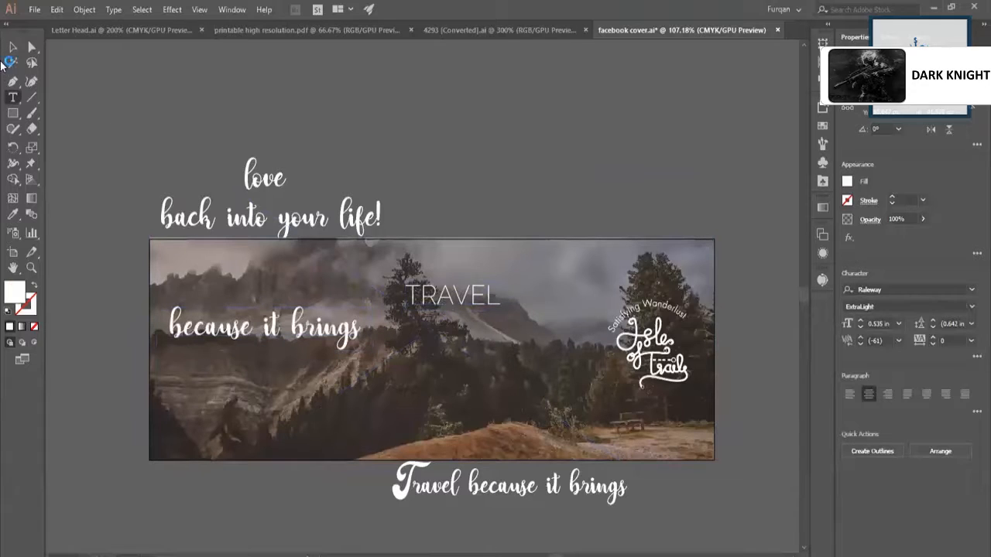
{"action": "left_click", "coordinate": [12, 47]}
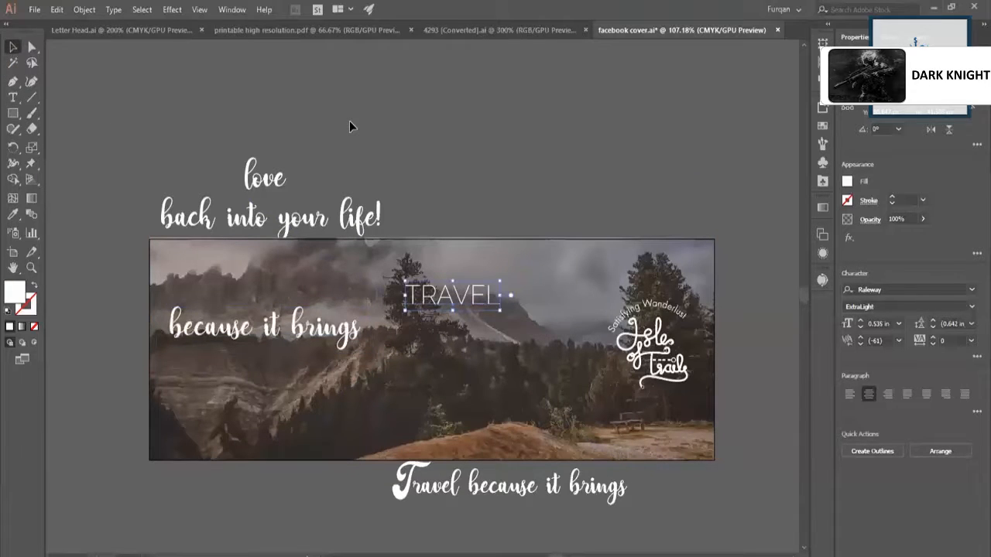
{"action": "key", "text": "Delete"}
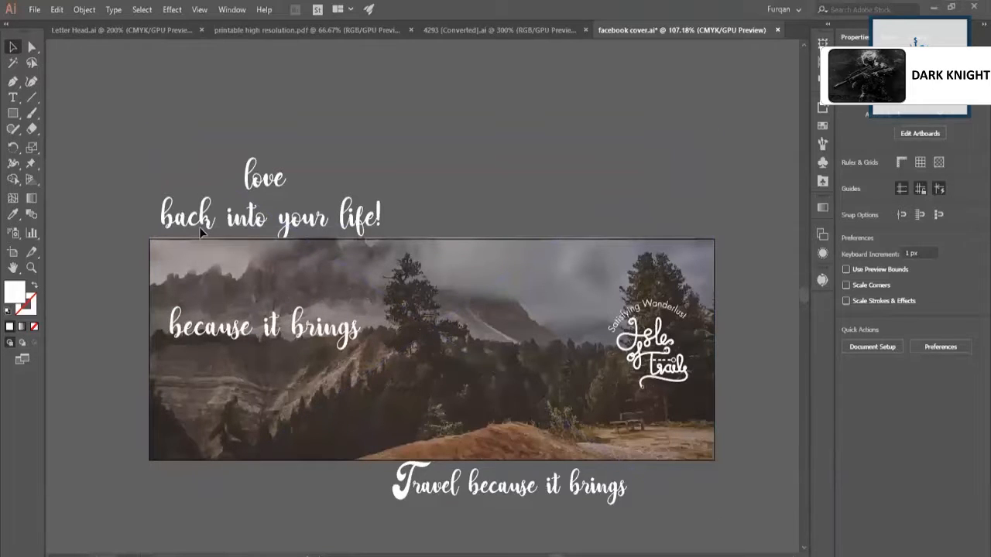
{"action": "left_click", "coordinate": [398, 386]}
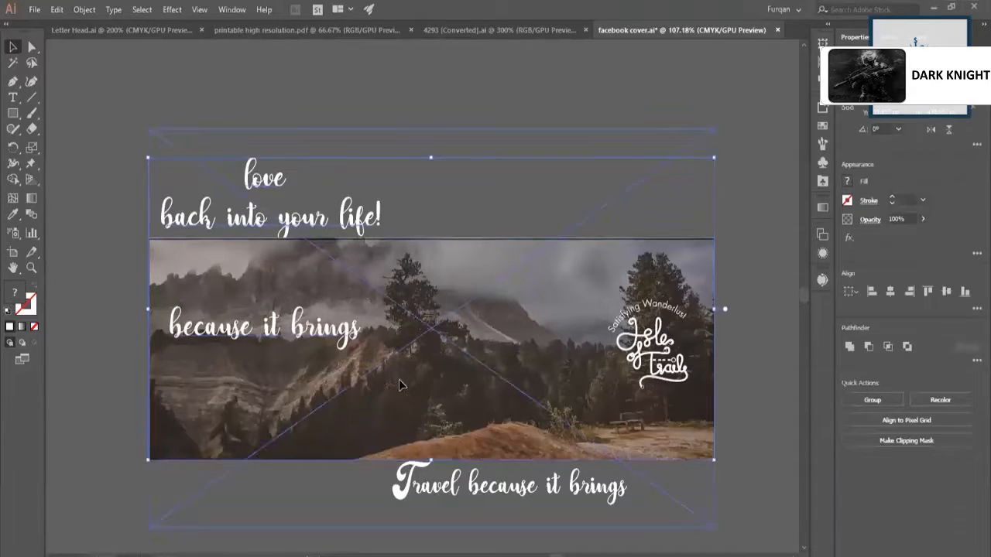
{"action": "left_click", "coordinate": [399, 385]}
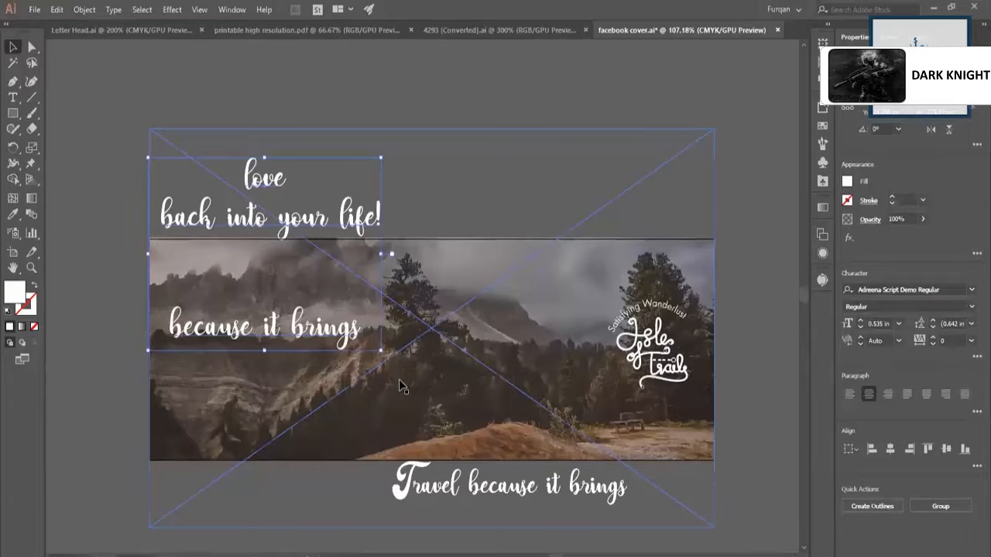
{"action": "left_click", "coordinate": [517, 456], "text": "shift"}
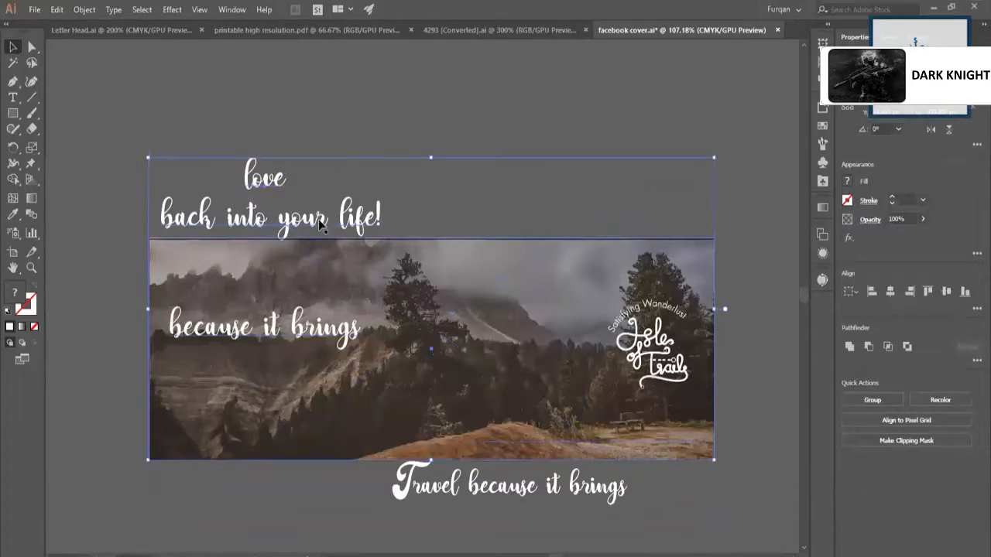
{"action": "key", "text": "ctrl+7"}
{"action": "key", "text": "ctrl+z"}
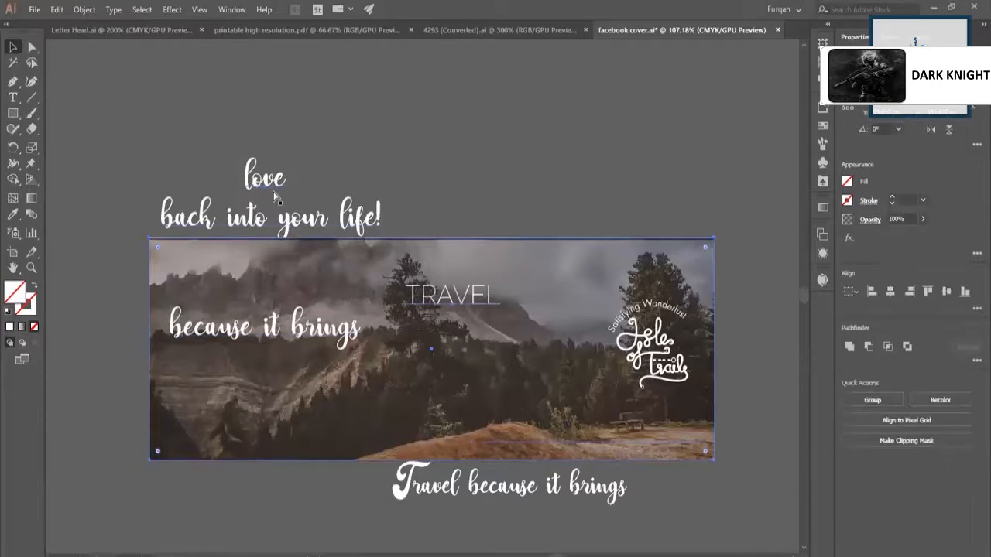
{"action": "key", "text": "ctrl+z"}
Nudge "TRAVEL" slightly left and enlarge it to a font size of about 0.65 in.
{"action": "left_click_drag", "start_coordinate": [443, 300], "coordinate": [430, 299]}
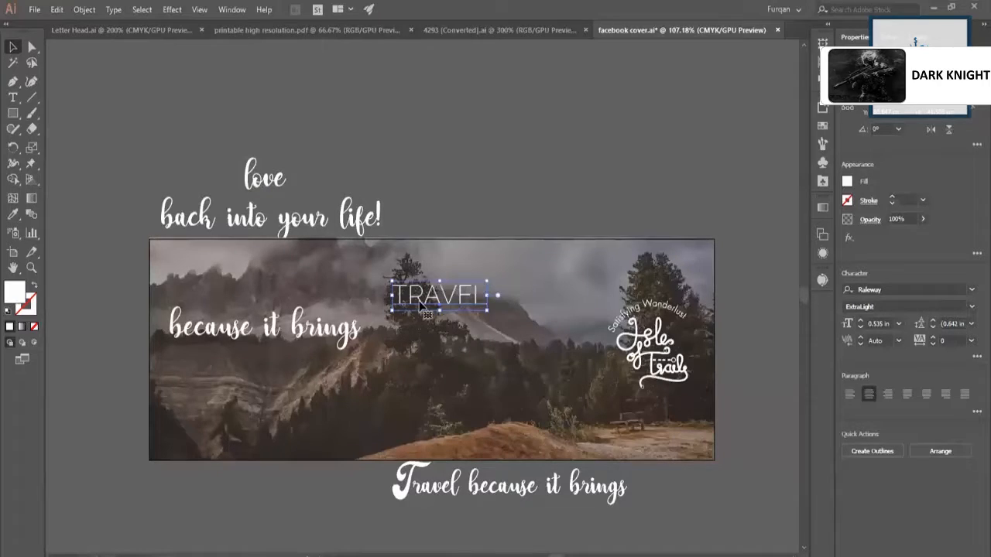
{"action": "left_click_drag", "start_coordinate": [445, 307], "coordinate": [436, 308]}
{"action": "key", "text": "z"}
{"action": "left_click", "coordinate": [436, 308]}
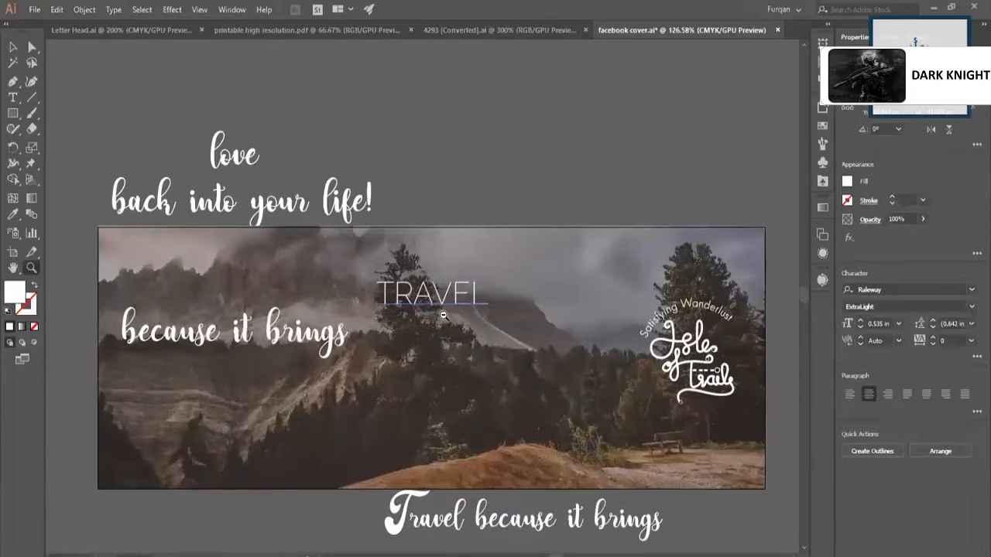
{"action": "left_click", "coordinate": [444, 315], "text": "alt"}
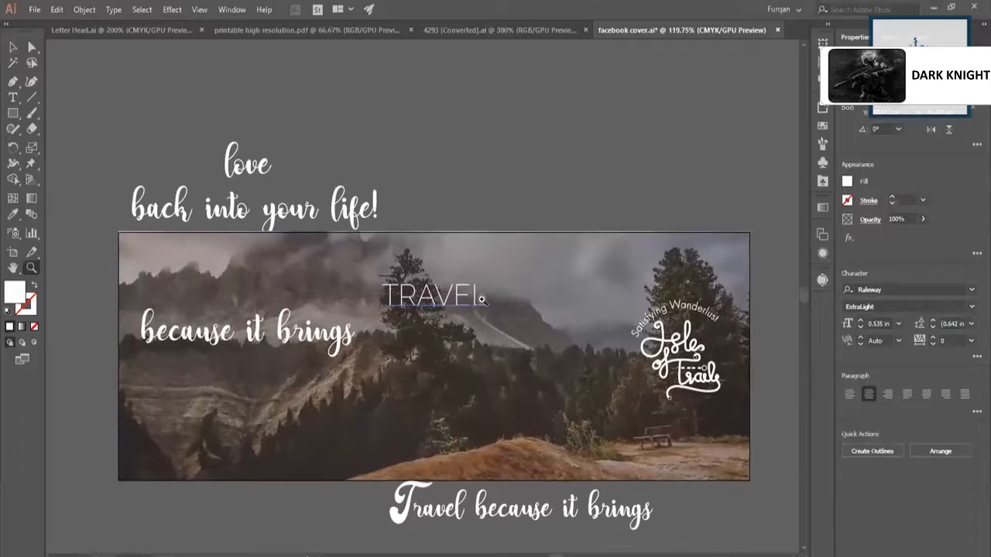
{"action": "left_click", "coordinate": [474, 301]}
{"action": "key", "text": "v"}
{"action": "mouse_move", "coordinate": [504, 326]}
{"action": "left_mouse_down"}
{"action": "mouse_move", "coordinate": [495, 319]}
{"action": "mouse_move", "coordinate": [517, 328]}
{"action": "mouse_move", "coordinate": [492, 317]}
{"action": "mouse_move", "coordinate": [500, 320]}
{"action": "left_mouse_up"}
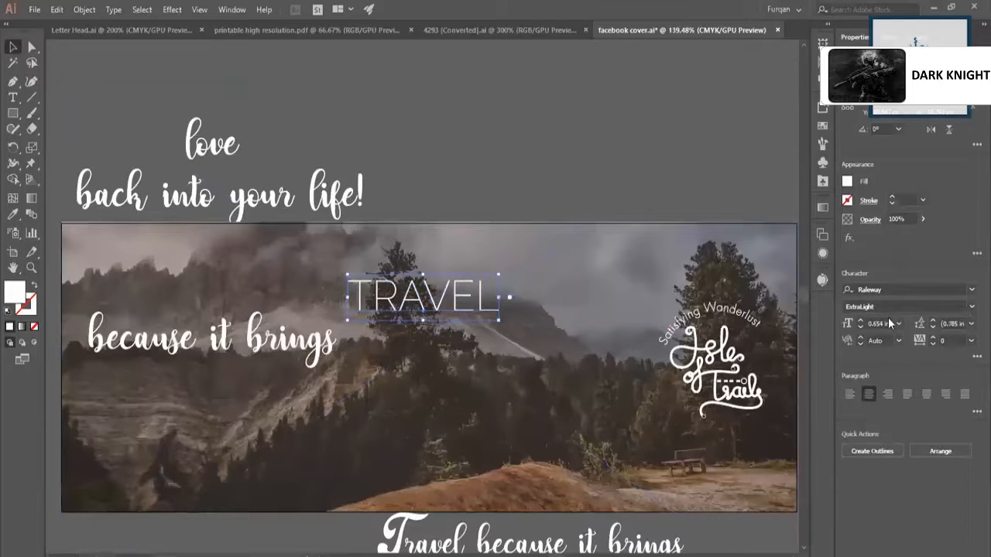
Fill the word "TRAVEL" with yellow and place the line "because it brings" directly beneath it.
{"action": "left_click", "coordinate": [892, 37]}
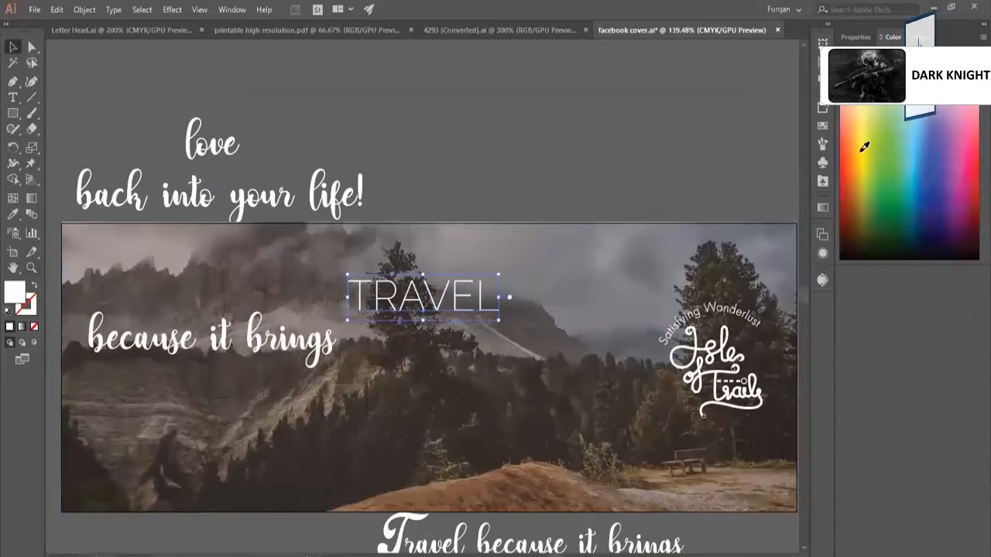
{"action": "left_click", "coordinate": [864, 147]}
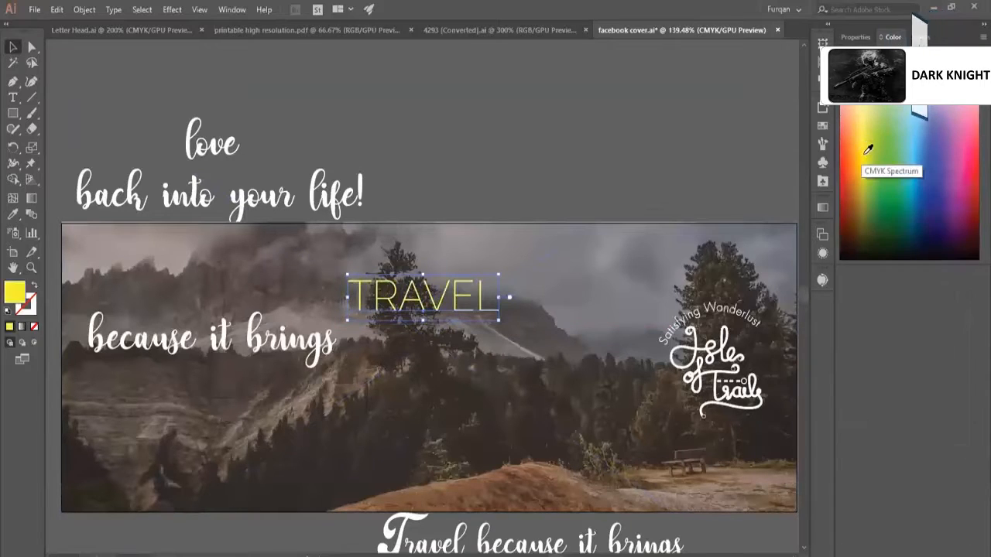
{"action": "left_click", "coordinate": [636, 176]}
{"action": "left_click_drag", "start_coordinate": [264, 346], "coordinate": [465, 367]}
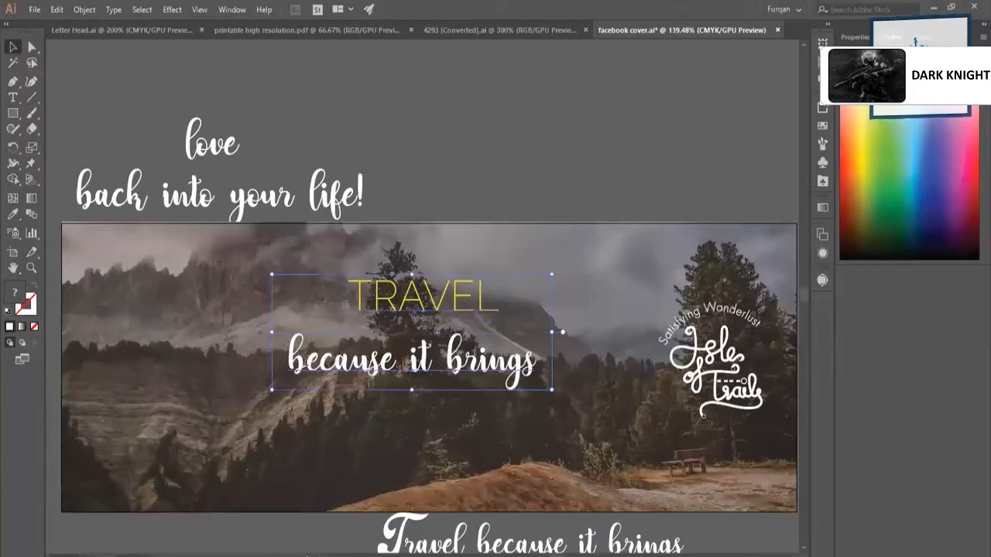
Try capitalizing the second slogan line as "Because it Brings" and undo the change.
{"action": "double_click", "coordinate": [305, 360]}
{"action": "left_click_drag", "start_coordinate": [306, 361], "coordinate": [278, 365]}
{"action": "type", "text": "B"}
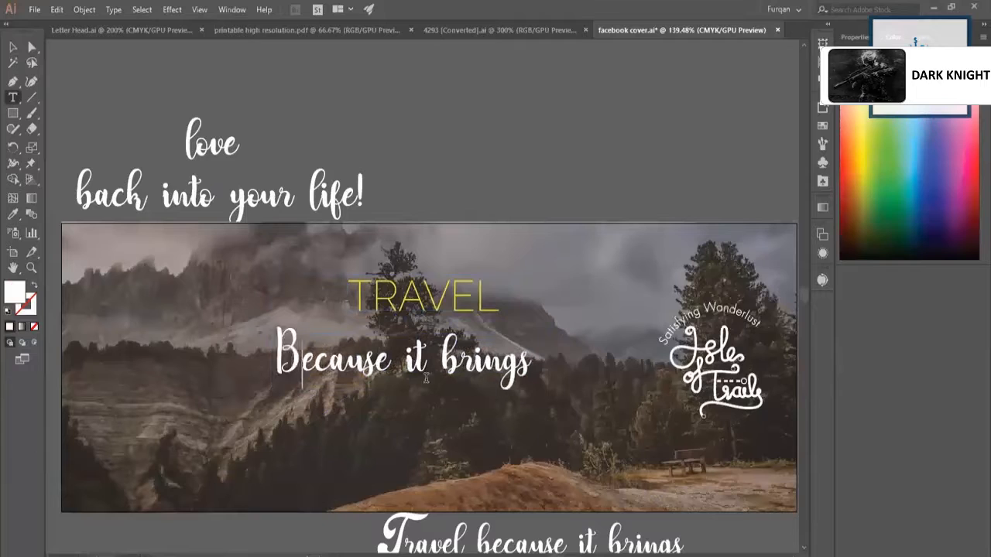
{"action": "left_click_drag", "start_coordinate": [443, 363], "coordinate": [462, 363]}
{"action": "type", "text": "B"}
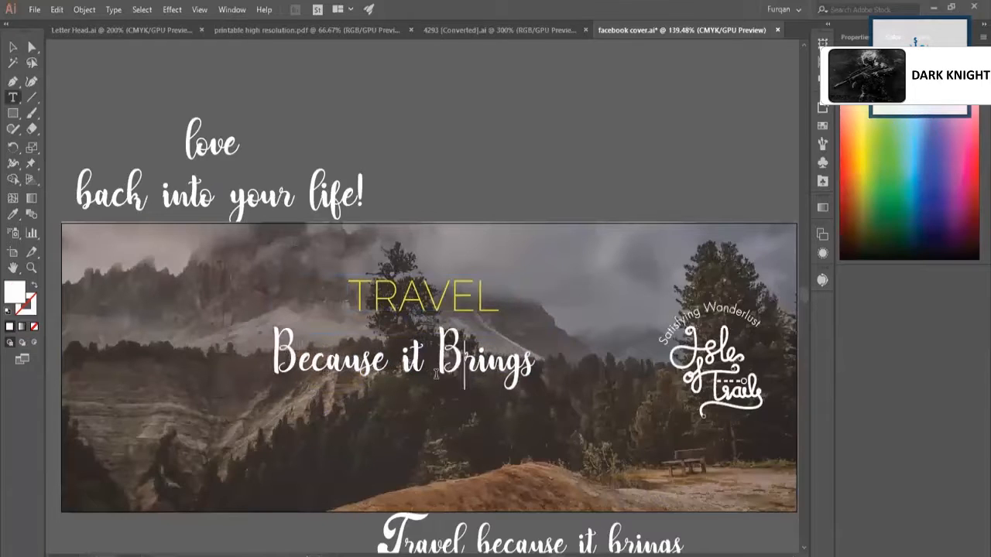
{"action": "key", "text": "Escape"}
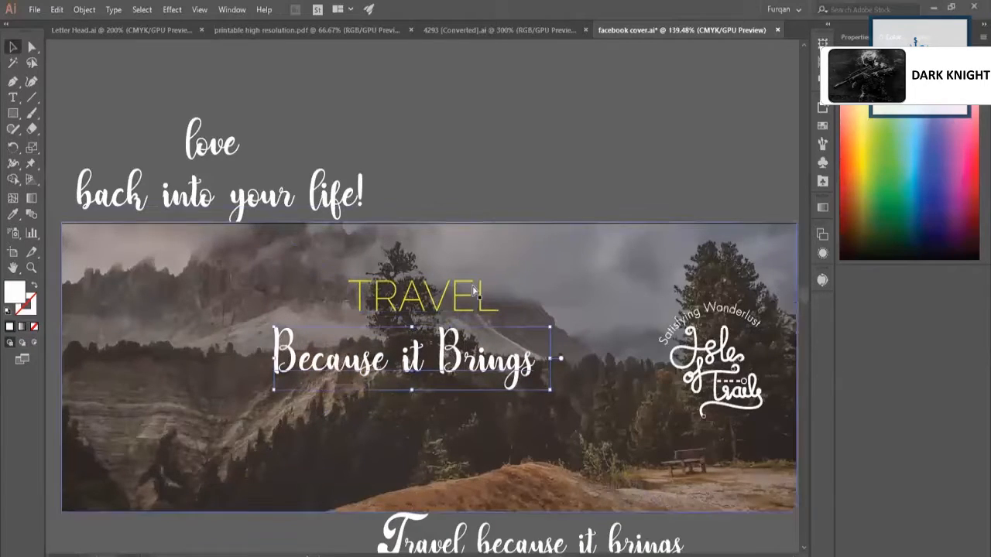
{"action": "key", "text": "ctrl+z"}
{"action": "key", "text": "ctrl+z"}
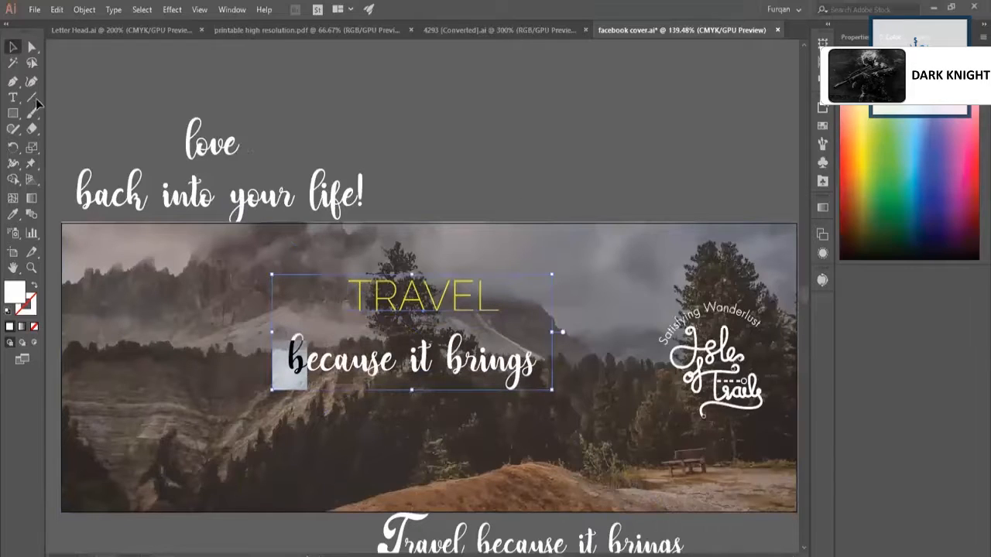
{"action": "left_click", "coordinate": [398, 131]}
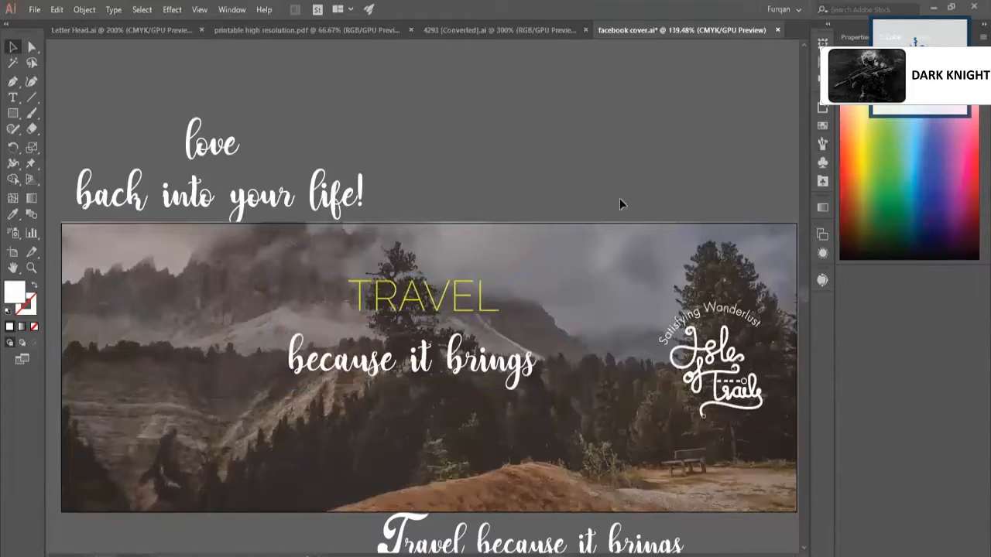
Change the font style of the yellow word "TRAVEL" to Raleway Regular.
{"action": "left_click", "coordinate": [497, 365]}
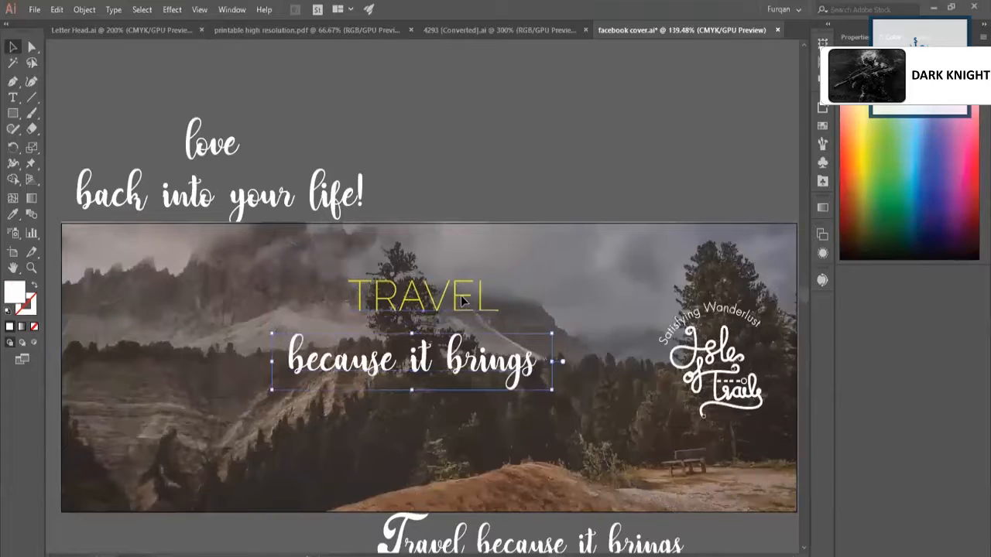
{"action": "left_click", "coordinate": [469, 300]}
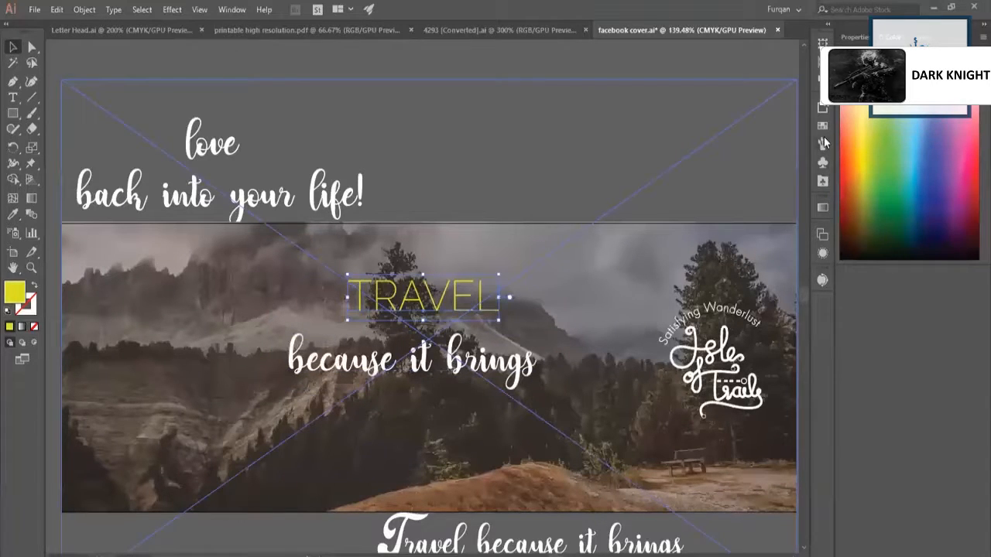
{"action": "left_click", "coordinate": [854, 36]}
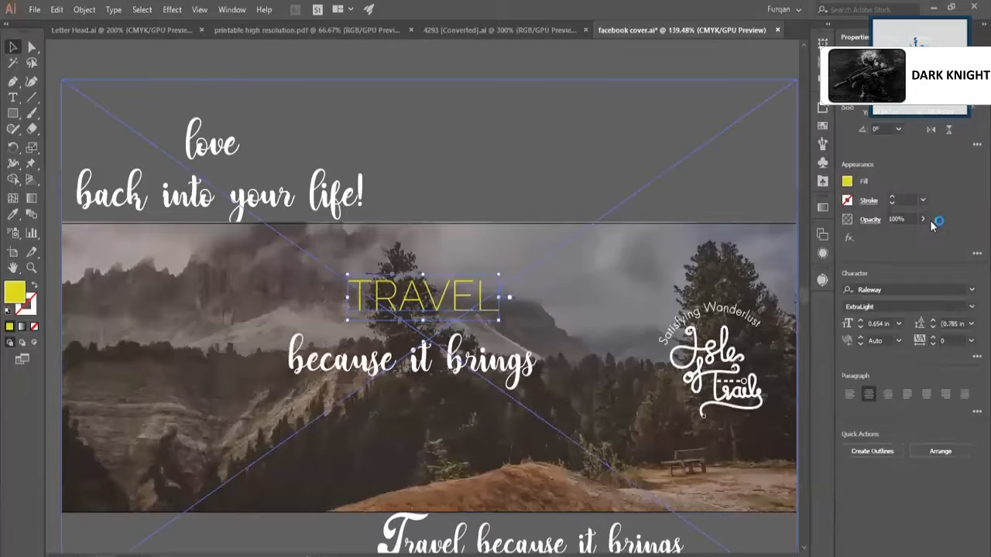
{"action": "left_click", "coordinate": [970, 307]}
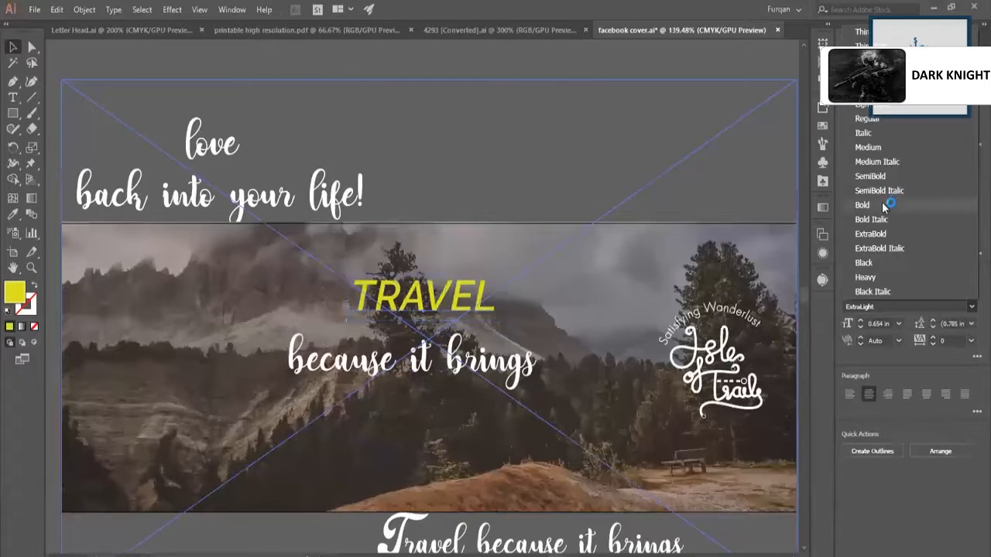
{"action": "left_click", "coordinate": [873, 120]}
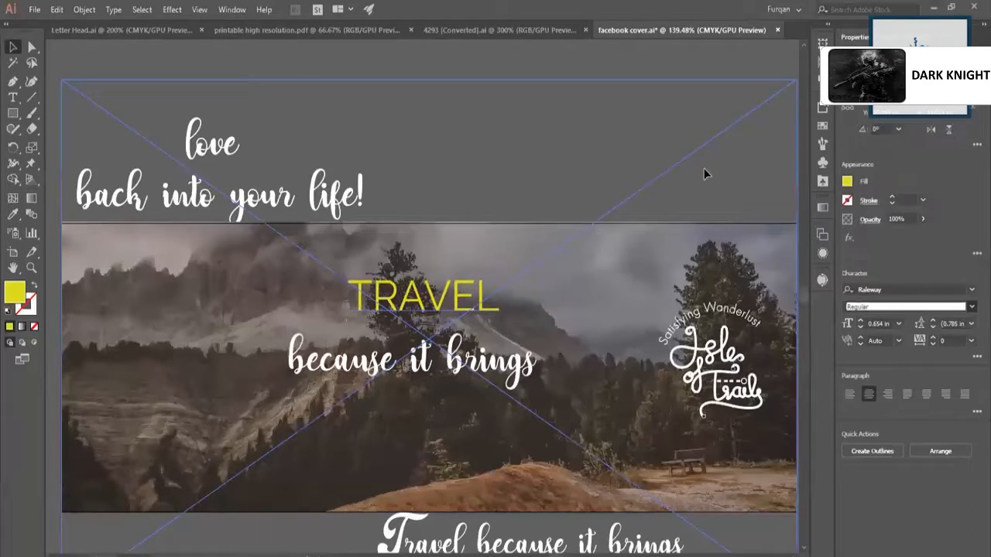
Reduce "TRAVEL" to a font size of about 0.63 in and center it horizontally over "because it brings".
{"action": "mouse_move", "coordinate": [484, 314]}
{"action": "left_mouse_down"}
{"action": "mouse_move", "coordinate": [473, 315]}
{"action": "mouse_move", "coordinate": [484, 319]}
{"action": "left_mouse_up"}
{"action": "left_click", "coordinate": [479, 380], "text": "shift"}
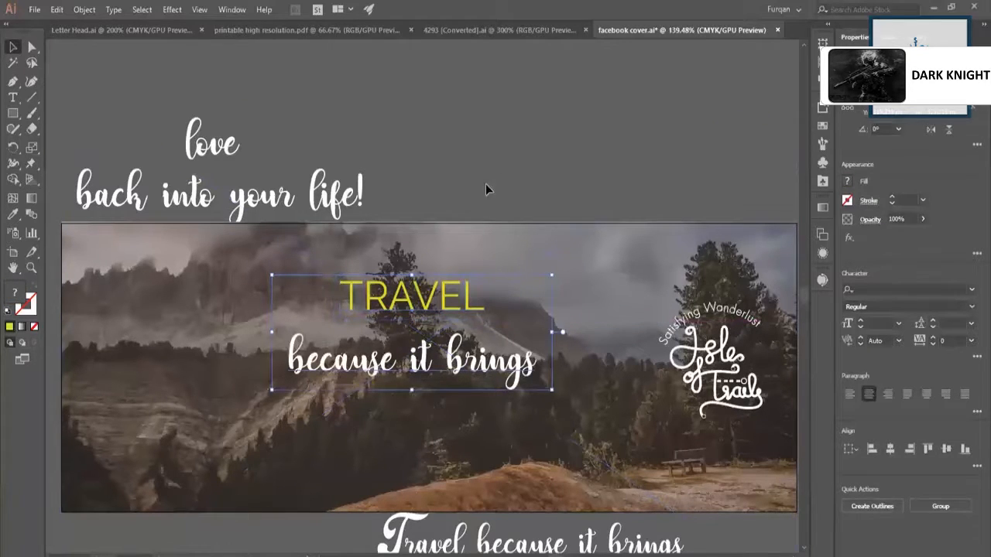
Filter the fonts by the Script class and set the line "because it brings" in Allana Regular.
{"action": "left_click", "coordinate": [469, 357]}
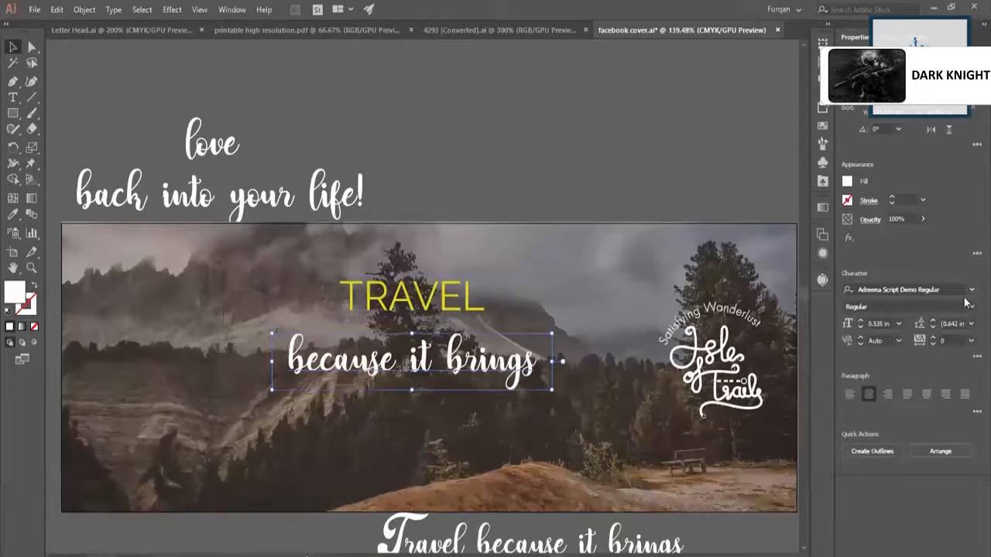
{"action": "left_click", "coordinate": [972, 290]}
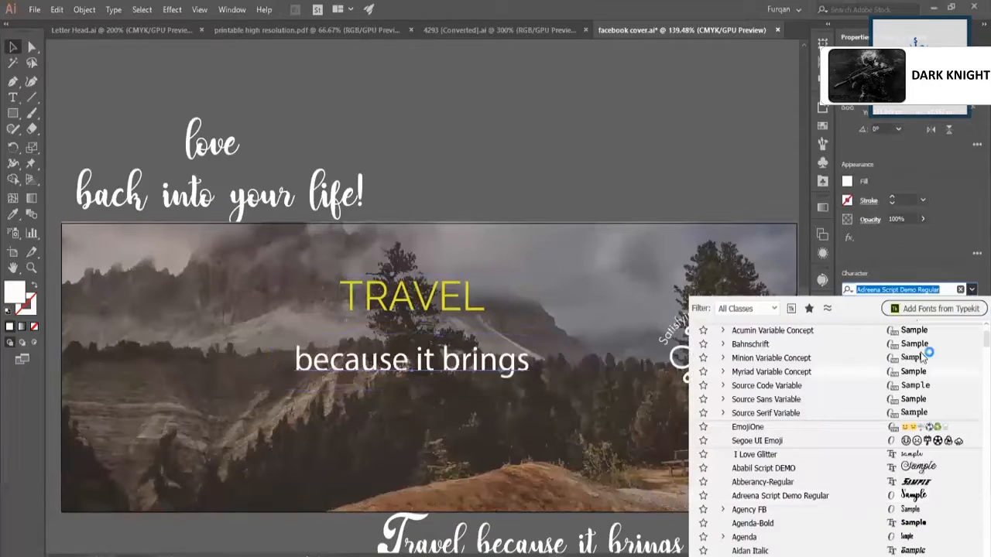
{"action": "left_click", "coordinate": [774, 310]}
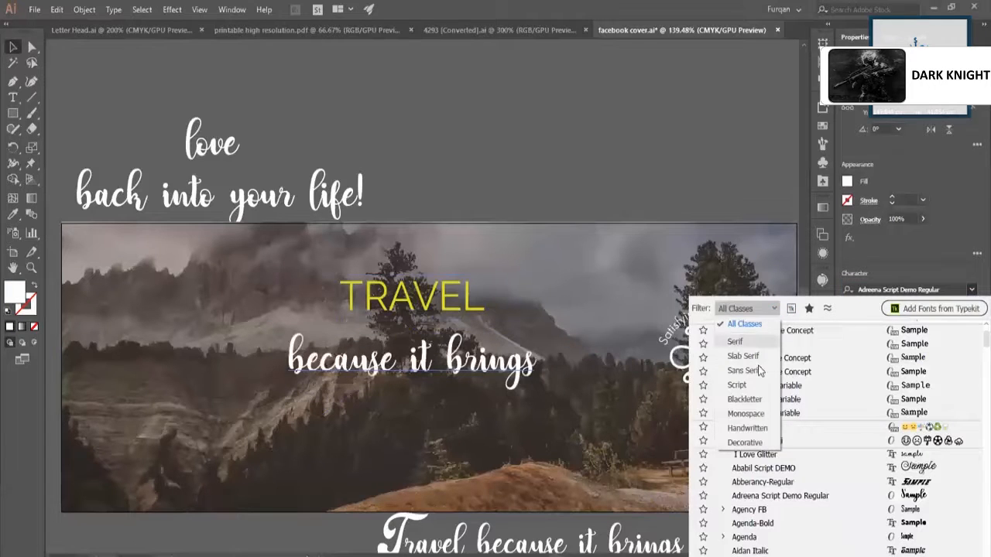
{"action": "left_click", "coordinate": [756, 387]}
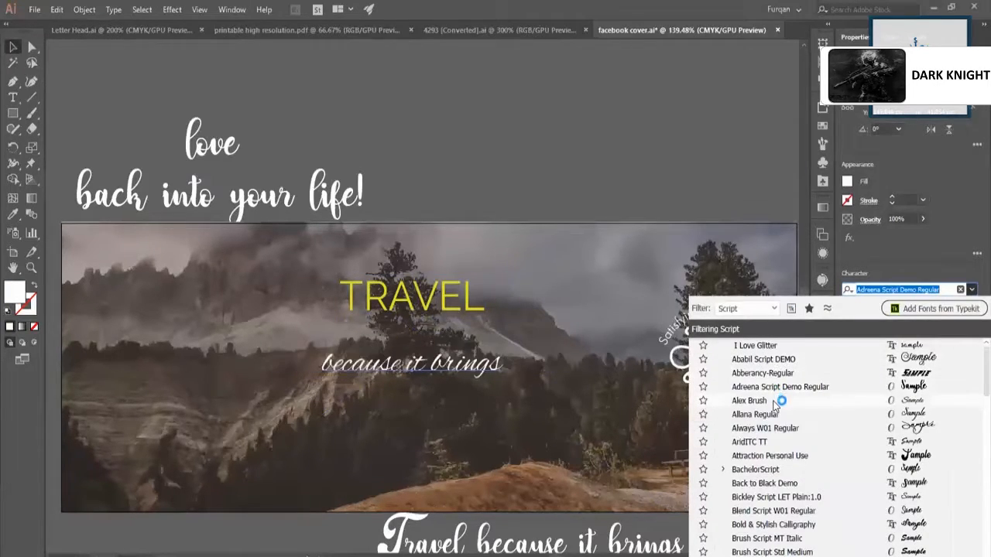
{"action": "left_click", "coordinate": [767, 418]}
Enlarge "because it brings" slightly and scale "TRAVEL" up to a font size of about 0.66 in.
{"action": "mouse_move", "coordinate": [517, 395]}
{"action": "left_mouse_down"}
{"action": "mouse_move", "coordinate": [542, 401]}
{"action": "mouse_move", "coordinate": [531, 400]}
{"action": "left_mouse_up"}
{"action": "left_click", "coordinate": [470, 308]}
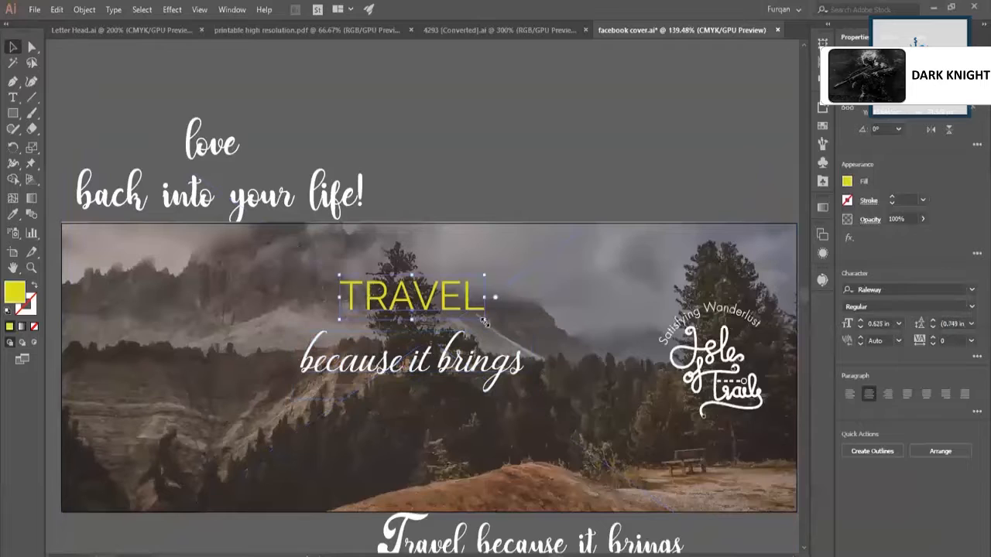
{"action": "left_click_drag", "start_coordinate": [485, 318], "coordinate": [470, 304]}
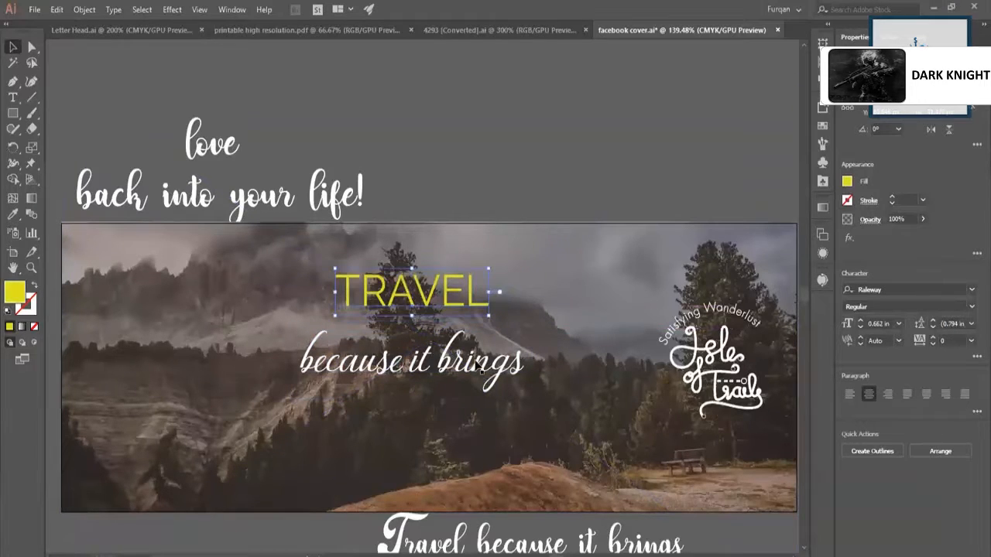
Move "because it brings" up closer beneath "TRAVEL" and shrink it to a font size of about 0.54 in.
{"action": "left_click_drag", "start_coordinate": [479, 370], "coordinate": [480, 351]}
{"action": "left_click_drag", "start_coordinate": [531, 381], "coordinate": [514, 378]}
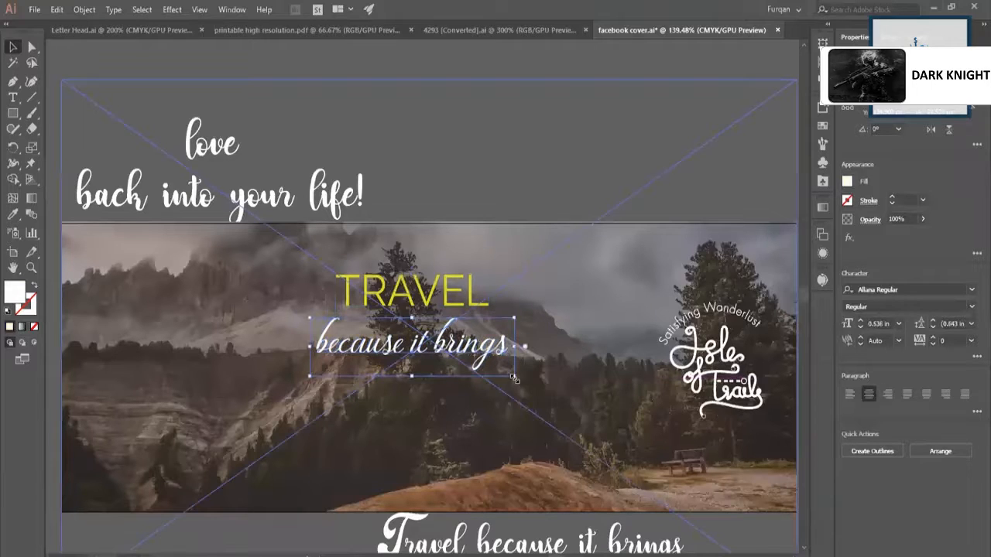
{"action": "left_click", "coordinate": [417, 295], "text": "shift"}
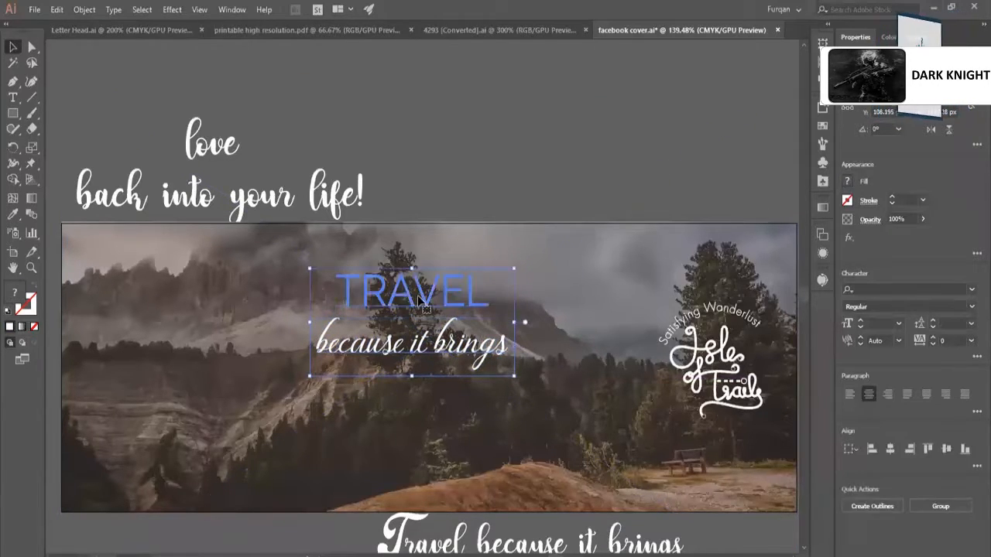
{"action": "left_click", "coordinate": [797, 267], "text": "shift"}
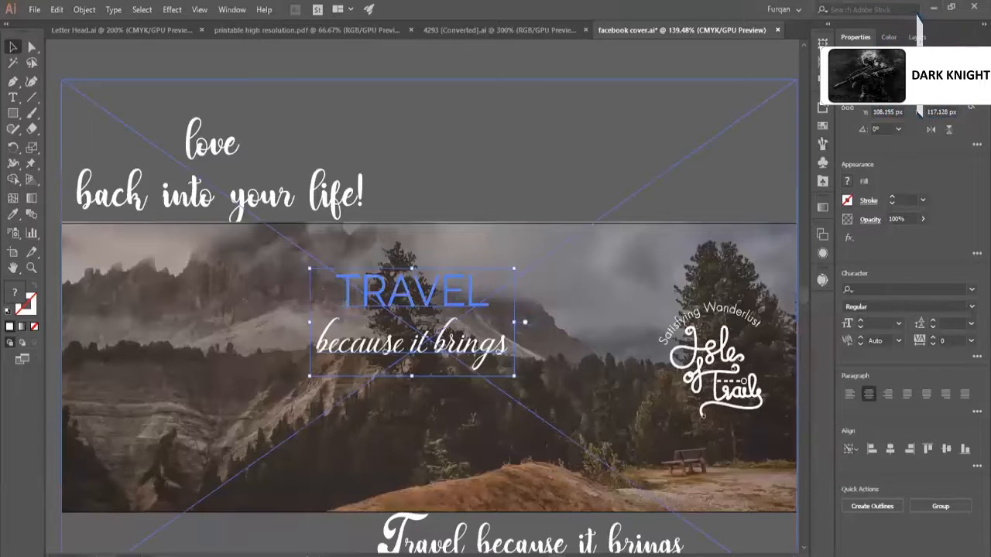
{"action": "left_click", "coordinate": [818, 77]}
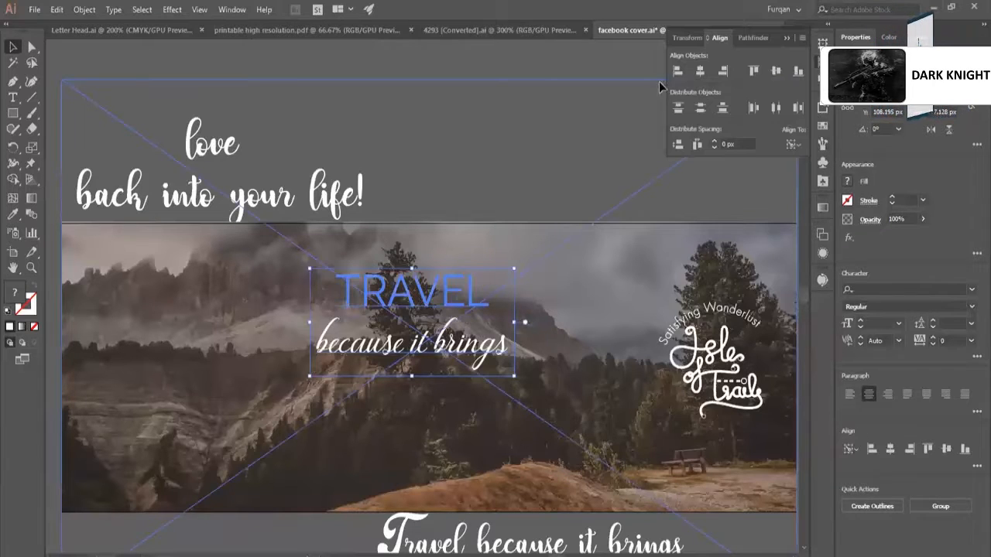
{"action": "left_click", "coordinate": [554, 167]}
{"action": "left_click", "coordinate": [243, 180]}
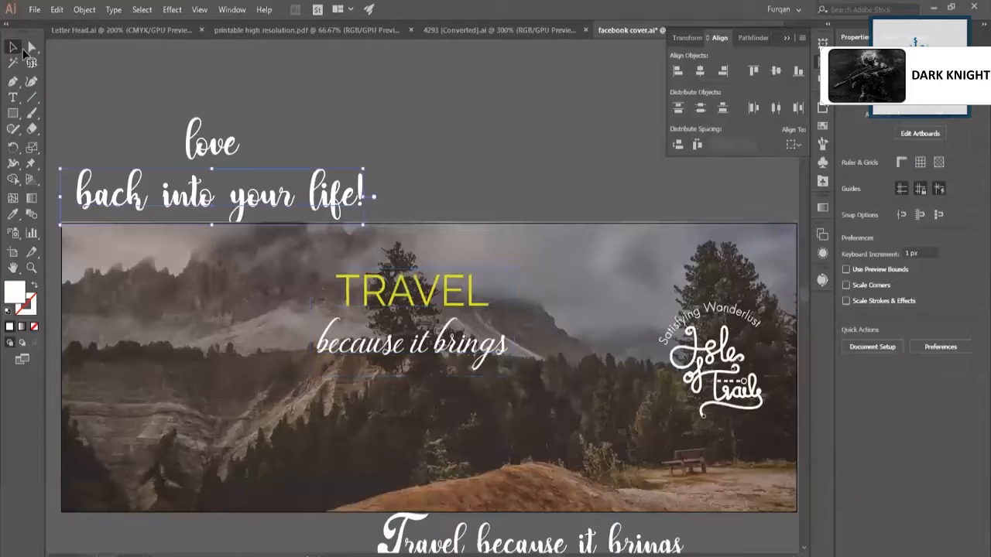
Reduce "TRAVEL" to a font size of about 0.59 in and set it in Raleway SemiBold.
{"action": "left_click", "coordinate": [450, 304]}
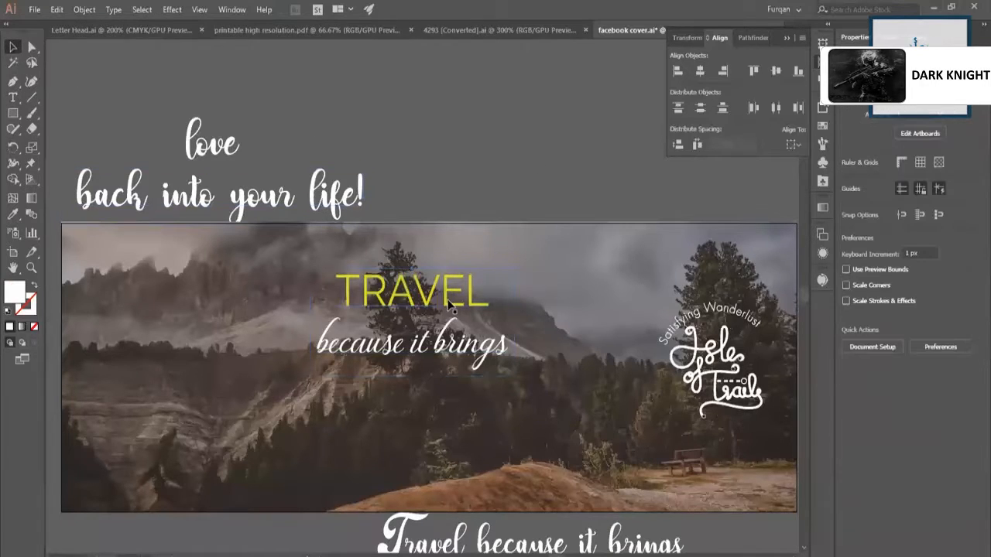
{"action": "left_click_drag", "start_coordinate": [488, 316], "coordinate": [481, 313]}
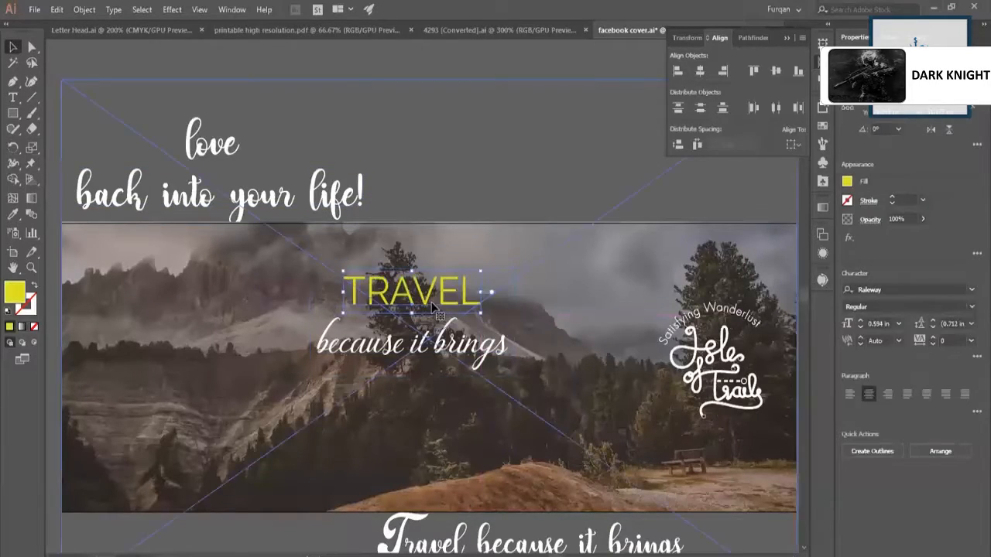
{"action": "left_click", "coordinate": [971, 307]}
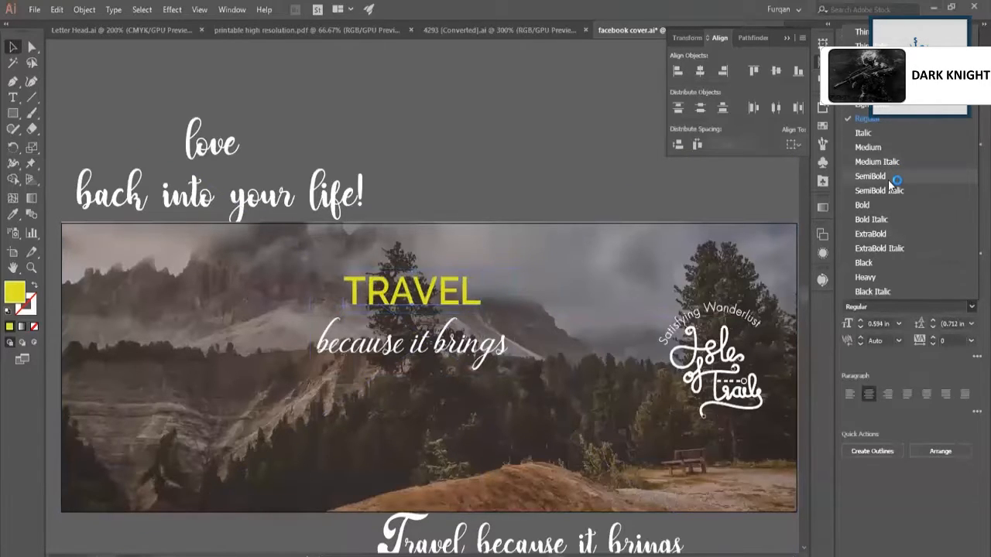
{"action": "left_click", "coordinate": [488, 221]}
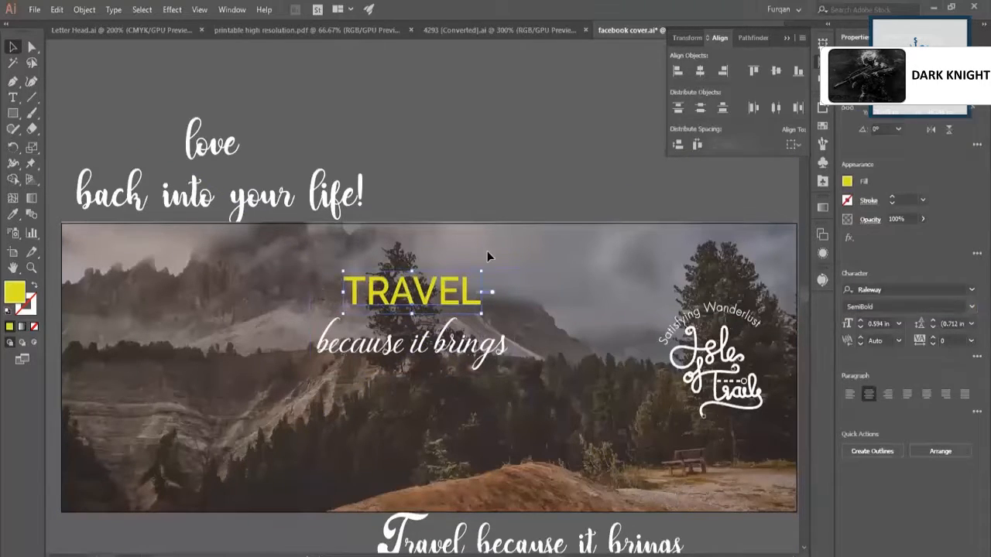
{"action": "left_click", "coordinate": [494, 353]}
{"action": "left_click", "coordinate": [288, 184]}
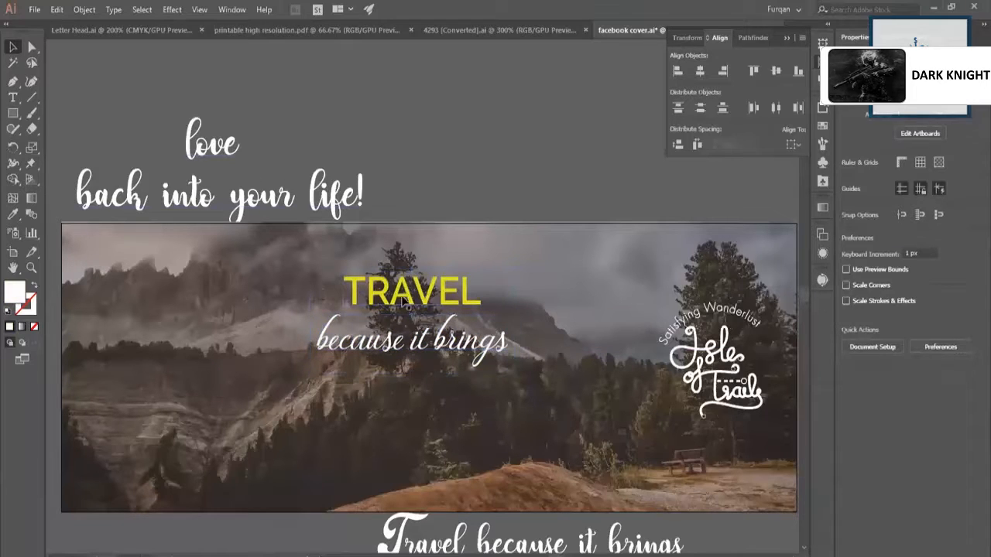
Duplicate "TRAVEL" directly below "because it brings" and change the copy's text to "LOVE".
{"action": "left_click_drag", "start_coordinate": [407, 340], "coordinate": [412, 395]}
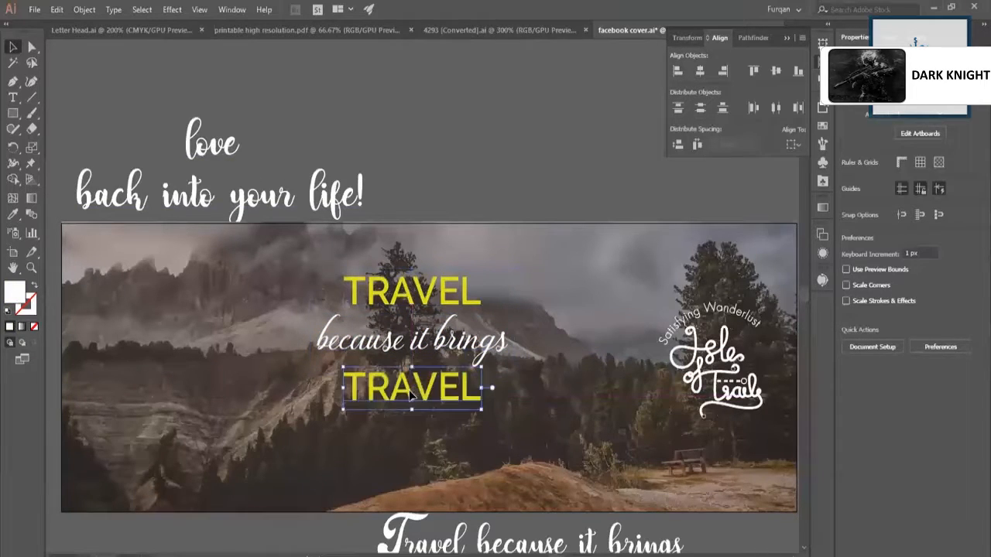
{"action": "double_click", "coordinate": [409, 389]}
{"action": "type", "text": "LOVE"}
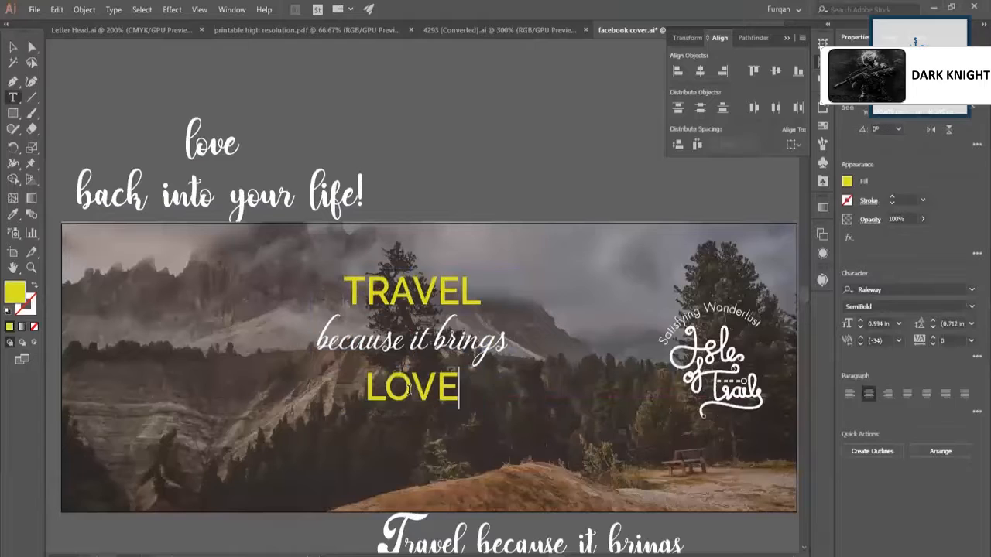
{"action": "key", "text": "Escape"}
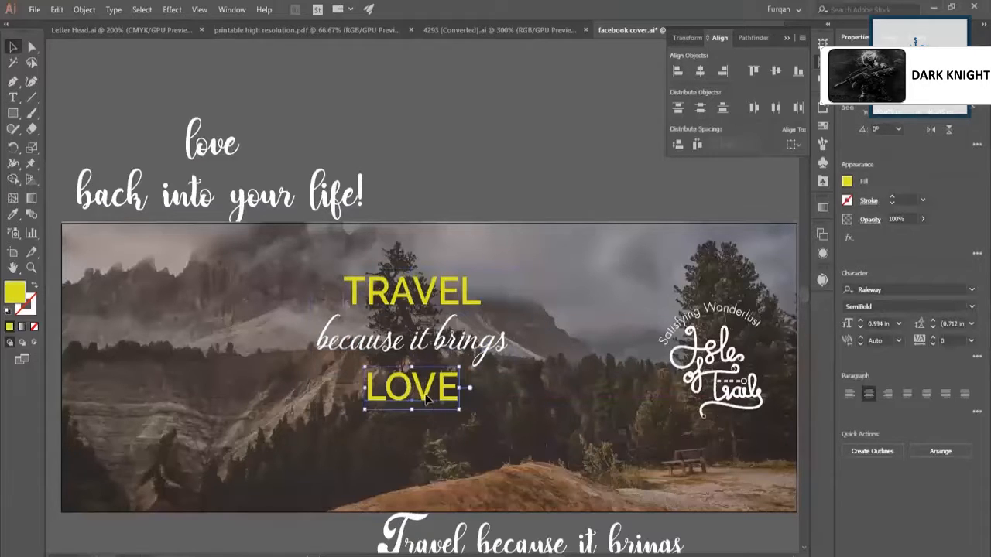
{"action": "left_click", "coordinate": [419, 350], "text": "shift"}
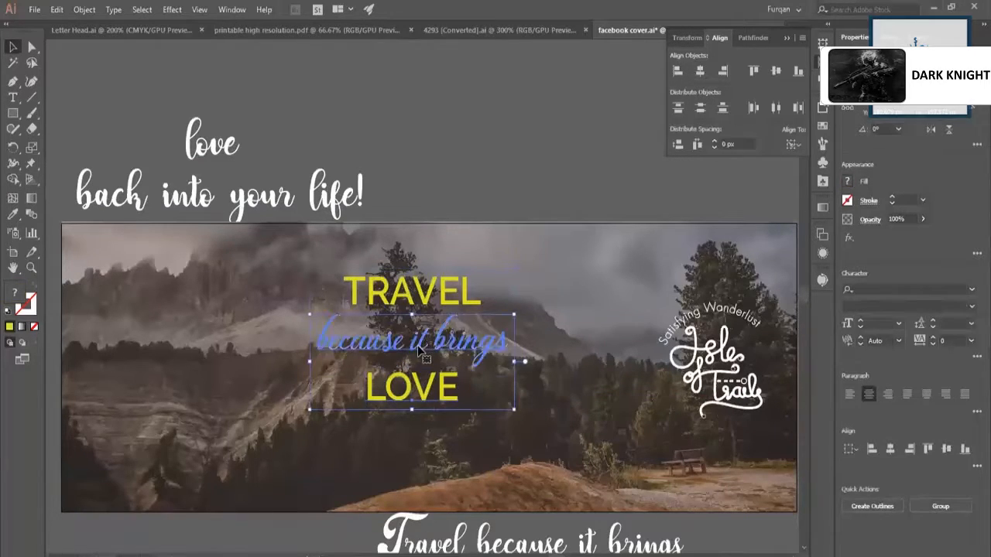
{"action": "left_click", "coordinate": [457, 400]}
{"action": "left_click", "coordinate": [199, 214]}
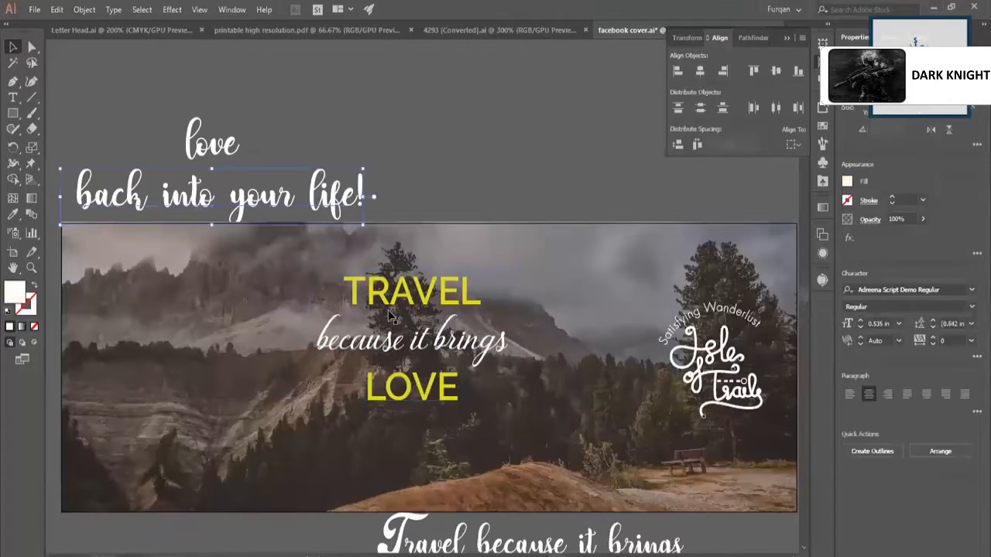
Duplicate "because it brings" below "LOVE" and change the copy's text to "back into your life".
{"action": "left_click_drag", "start_coordinate": [390, 348], "coordinate": [391, 448]}
{"action": "triple_click", "coordinate": [367, 425]}
{"action": "type", "text": "ba"}
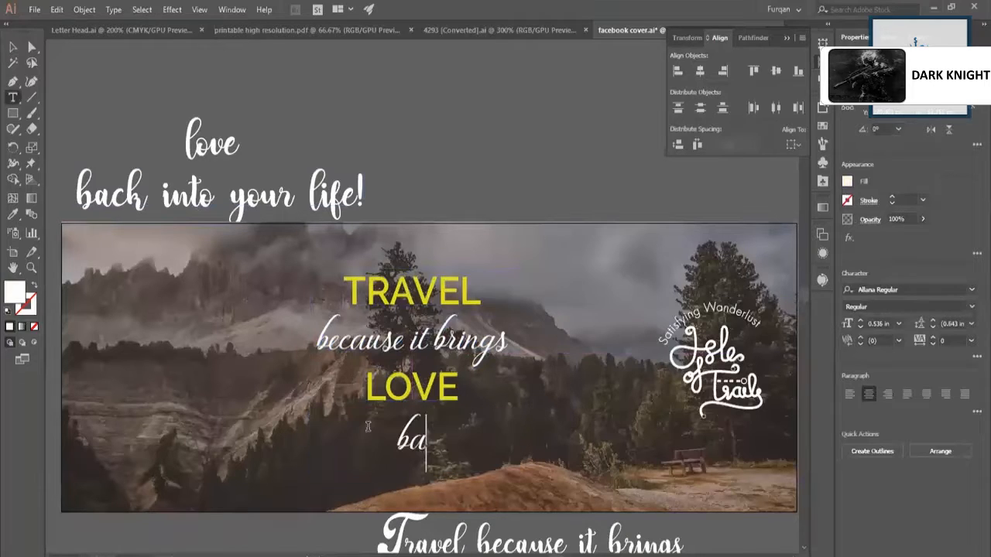
{"action": "type", "text": "ck into"}
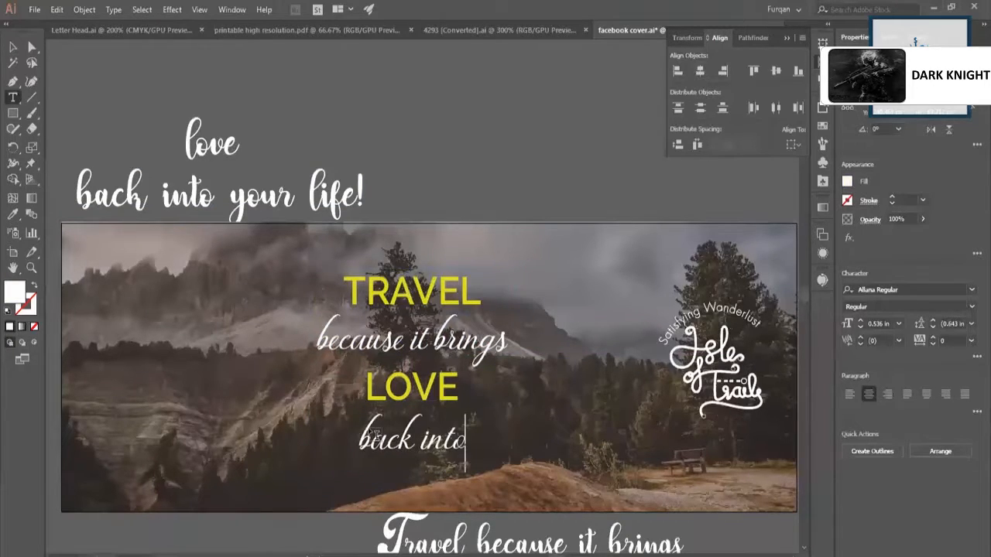
{"action": "type", "text": " your lige"}
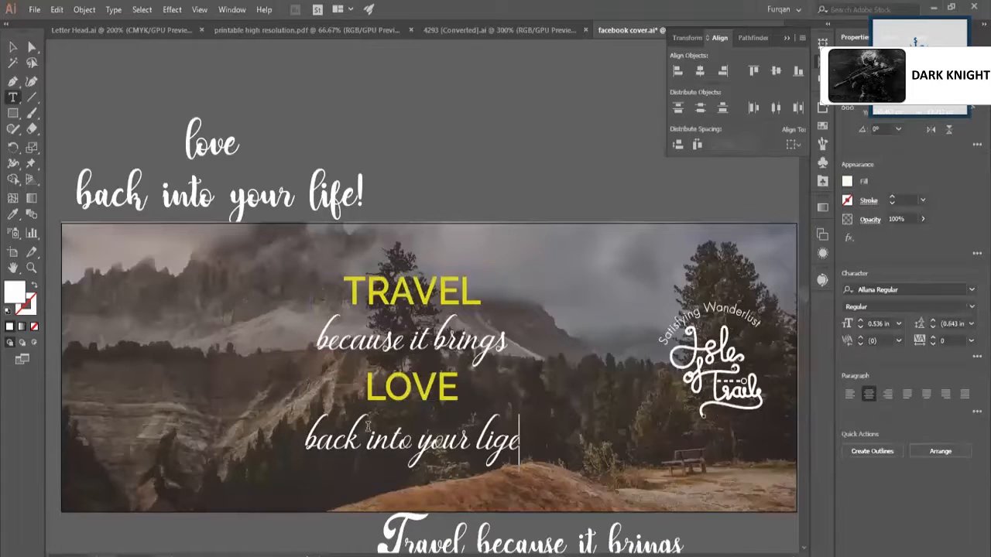
{"action": "key", "text": "BackSpace"}
{"action": "key", "text": "BackSpace"}
{"action": "type", "text": "fe"}
{"action": "key", "text": "Escape"}
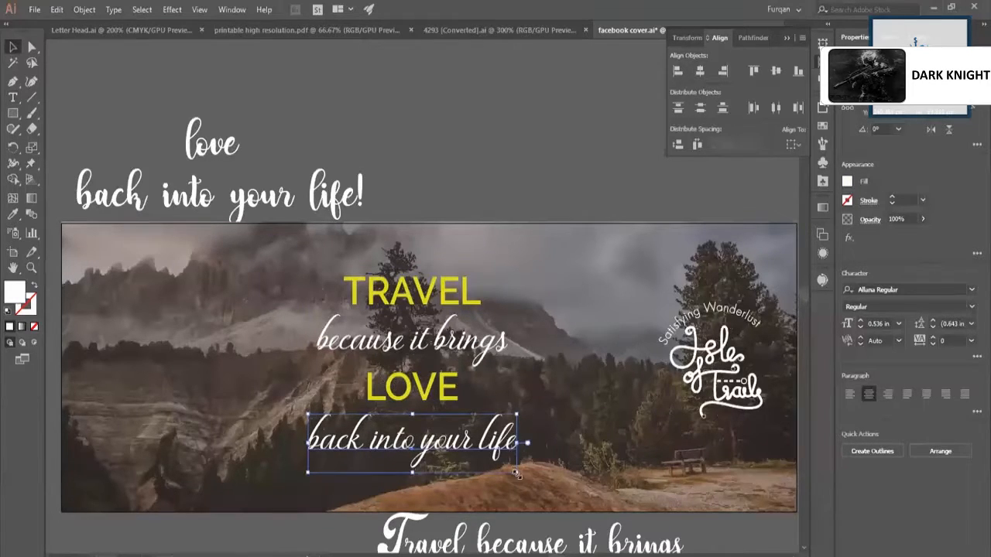
{"action": "left_click_drag", "start_coordinate": [516, 473], "coordinate": [514, 471]}
{"action": "key", "text": "ctrl+z"}
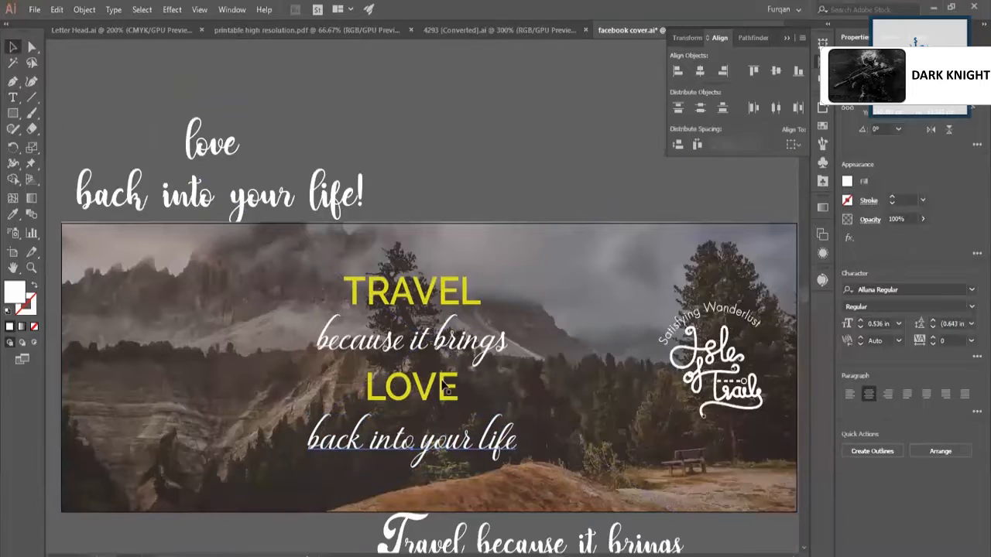
Move the leftover script slogan drafts farther from the artboard and the Isle of Trails logo off its right side.
{"action": "key", "text": "ctrl+minus"}
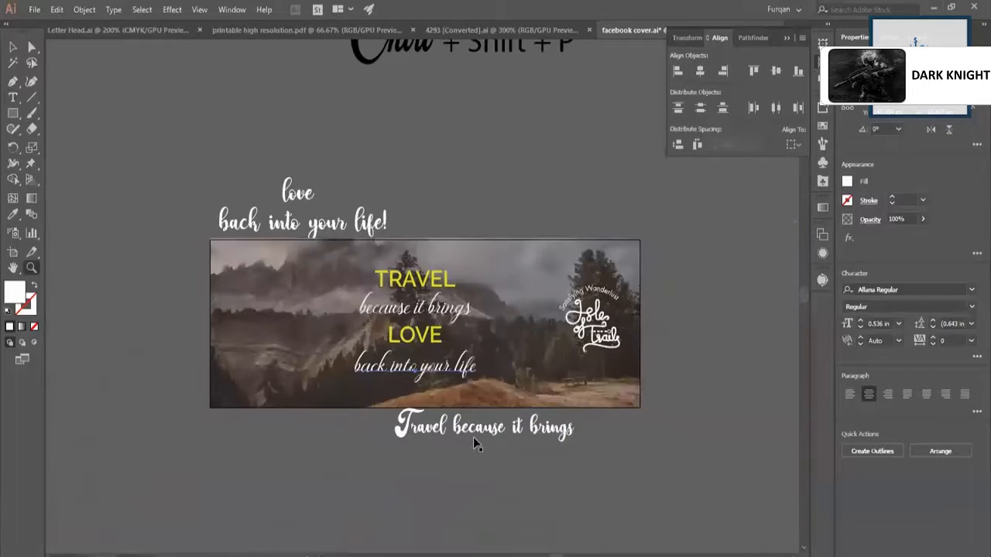
{"action": "left_click_drag", "start_coordinate": [475, 438], "coordinate": [196, 504]}
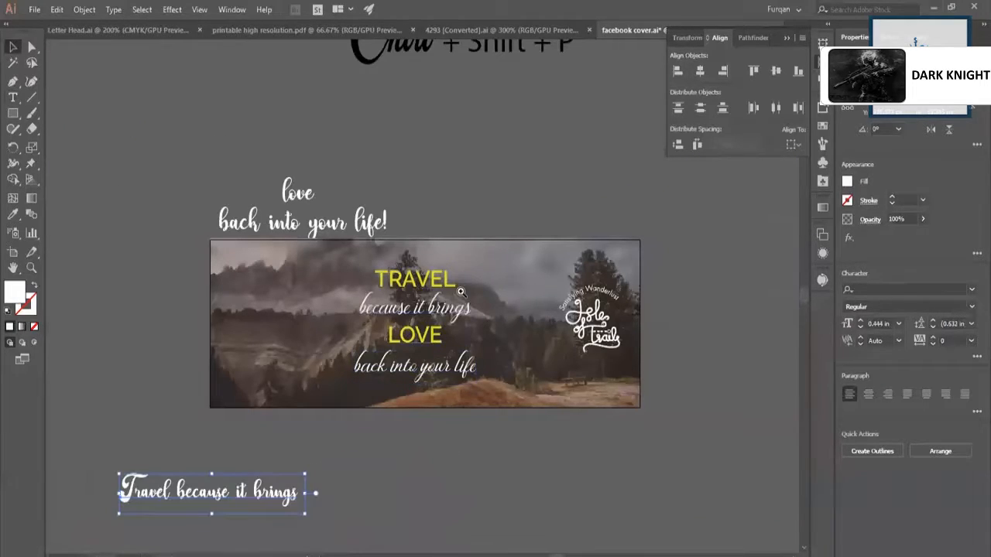
{"action": "key", "text": "z"}
{"action": "left_click_drag", "start_coordinate": [462, 284], "coordinate": [380, 189]}
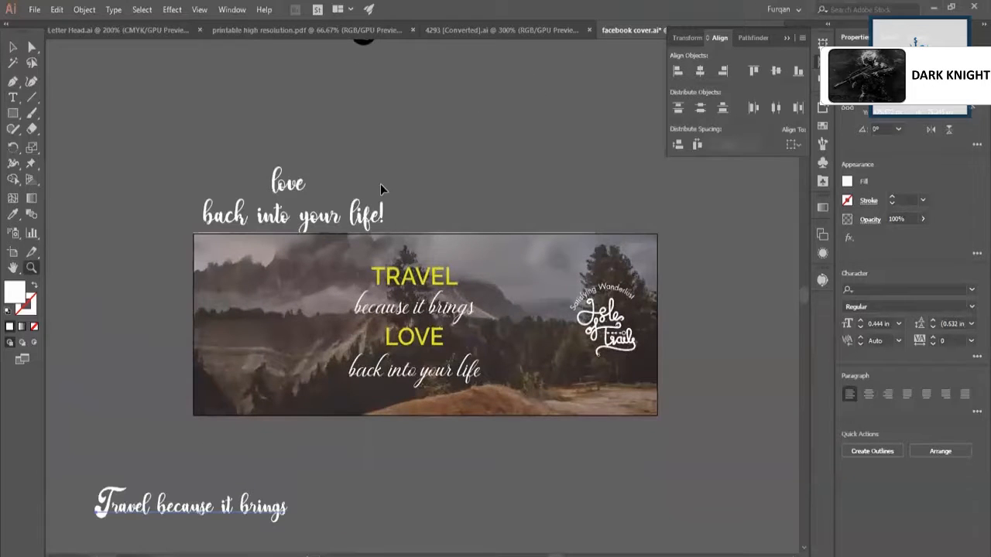
{"action": "key", "text": "v"}
{"action": "left_click_drag", "start_coordinate": [264, 230], "coordinate": [149, 126]}
{"action": "left_click", "coordinate": [313, 217]}
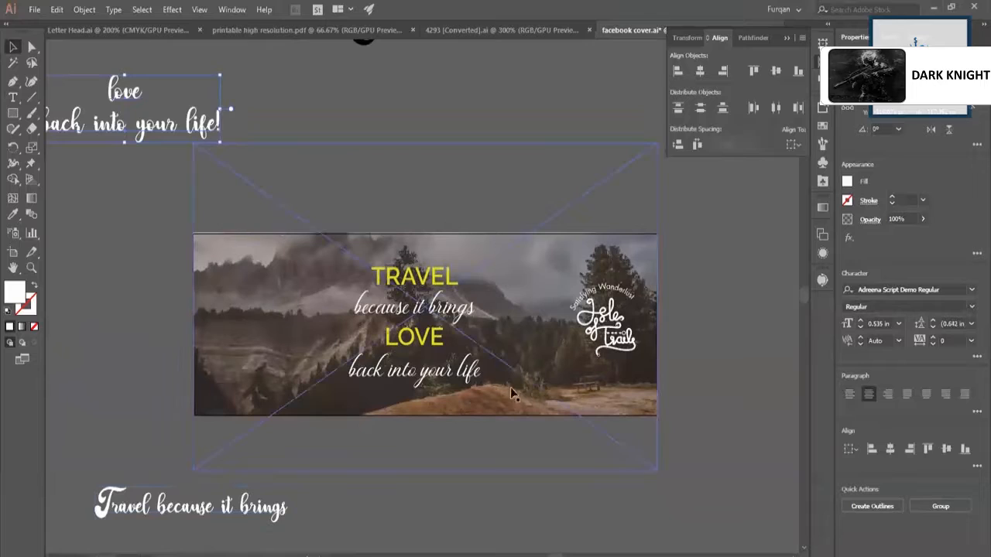
{"action": "left_click_drag", "start_coordinate": [619, 341], "coordinate": [755, 332]}
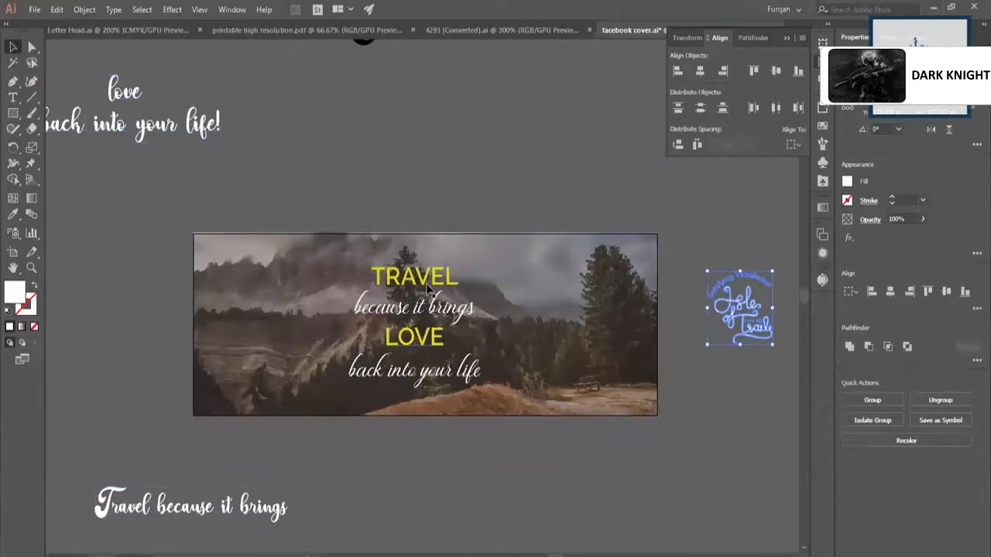
Arrange "TRAVEL", "because it brings" and "LOVE" side by side in one row, with "back into your life" beneath them.
{"action": "left_click_drag", "start_coordinate": [428, 287], "coordinate": [312, 304]}
{"action": "key", "text": "z"}
{"action": "left_click_drag", "start_coordinate": [484, 297], "coordinate": [615, 354]}
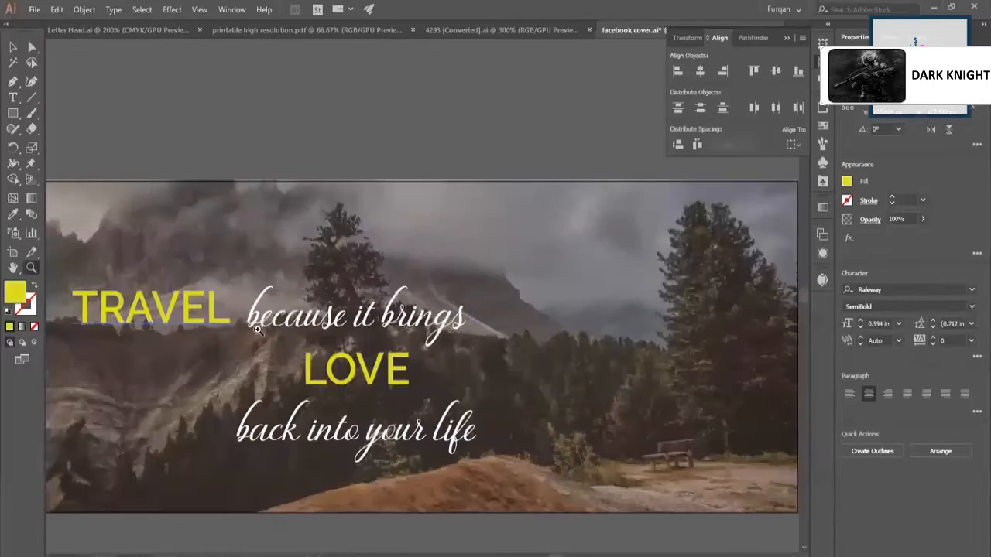
{"action": "key", "text": "v"}
{"action": "left_click_drag", "start_coordinate": [256, 321], "coordinate": [255, 318]}
{"action": "left_click_drag", "start_coordinate": [331, 377], "coordinate": [521, 313]}
{"action": "left_click_drag", "start_coordinate": [289, 455], "coordinate": [448, 375]}
Copy the yellow Raleway SemiBold style of "TRAVEL" onto "back into your life" and set that line in all caps.
{"action": "key", "text": "ctrl+minus"}
{"action": "key", "text": "ctrl+plus"}
{"action": "left_click", "coordinate": [157, 324]}
{"action": "key", "text": "v"}
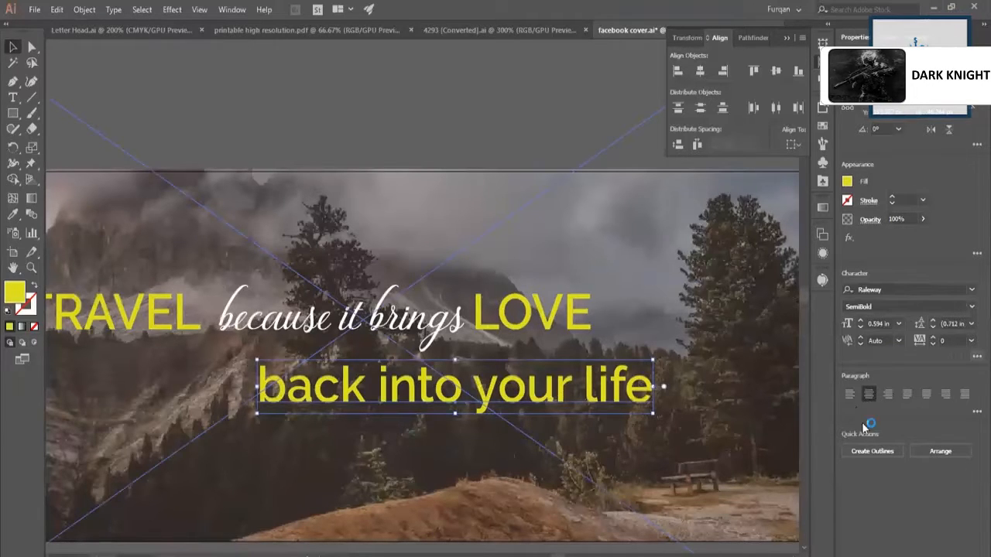
{"action": "left_click", "coordinate": [851, 494]}
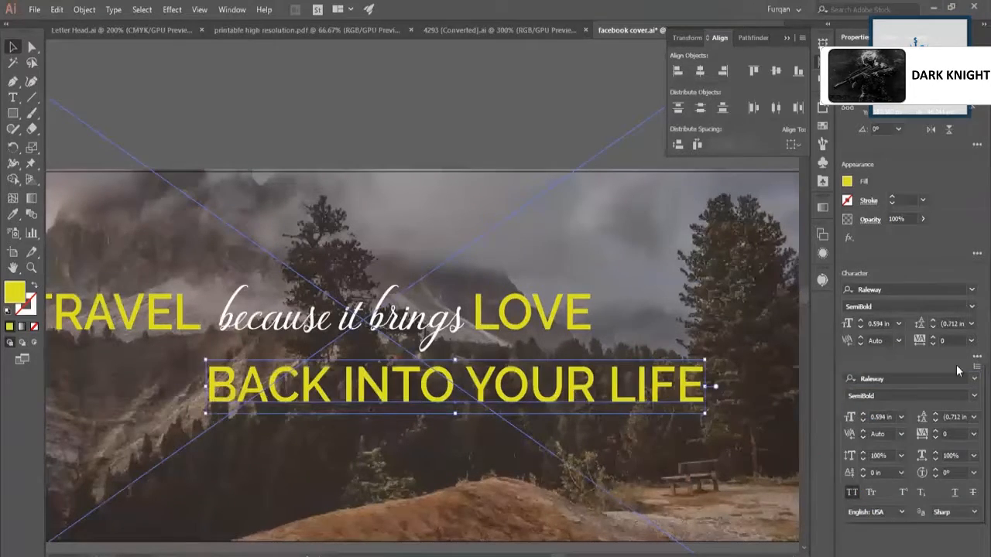
Change "BACK INTO YOUR LIFE" to Raleway ExtraLight and scale it down to a font size of about 0.35 in.
{"action": "left_click", "coordinate": [972, 396]}
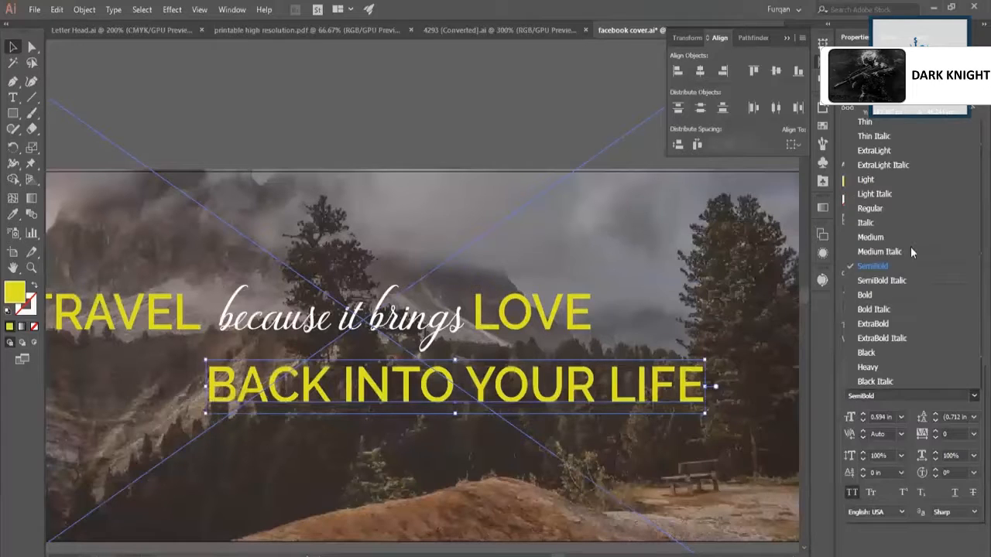
{"action": "left_click", "coordinate": [875, 151]}
{"action": "left_click", "coordinate": [681, 416]}
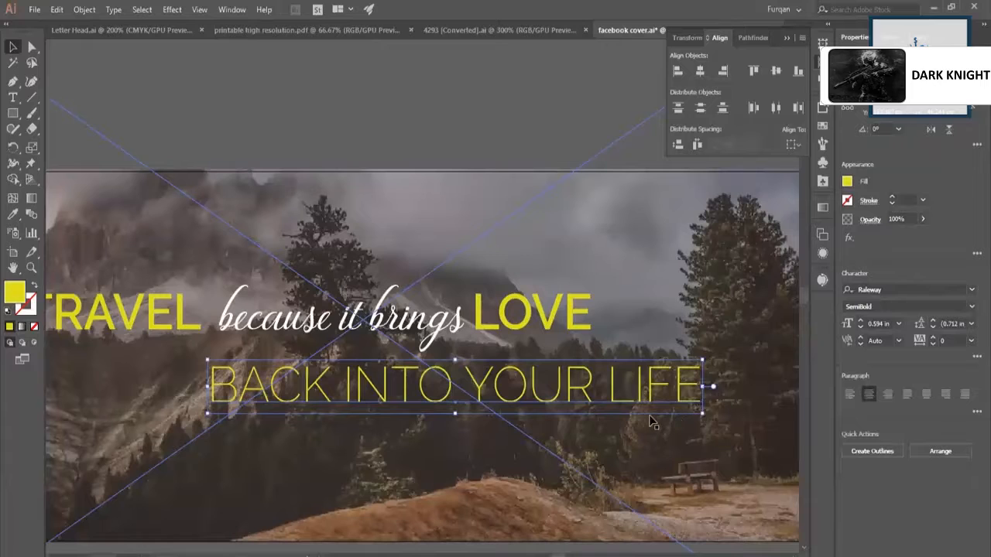
{"action": "left_click_drag", "start_coordinate": [702, 415], "coordinate": [561, 366]}
Position "BACK INTO YOUR LIFE" directly beneath "LOVE" with their left edges aligned.
{"action": "left_click_drag", "start_coordinate": [449, 326], "coordinate": [449, 320]}
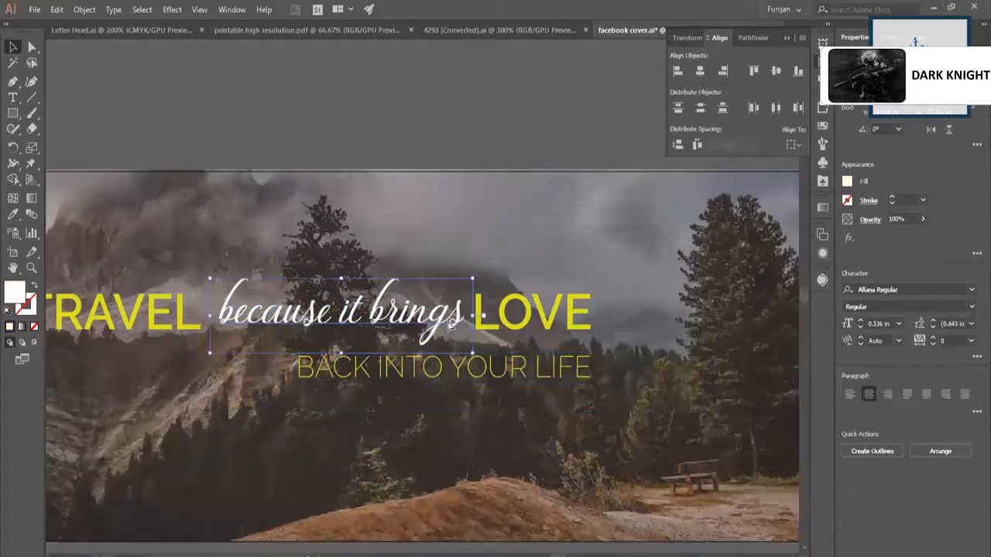
{"action": "left_click_drag", "start_coordinate": [541, 379], "coordinate": [582, 353]}
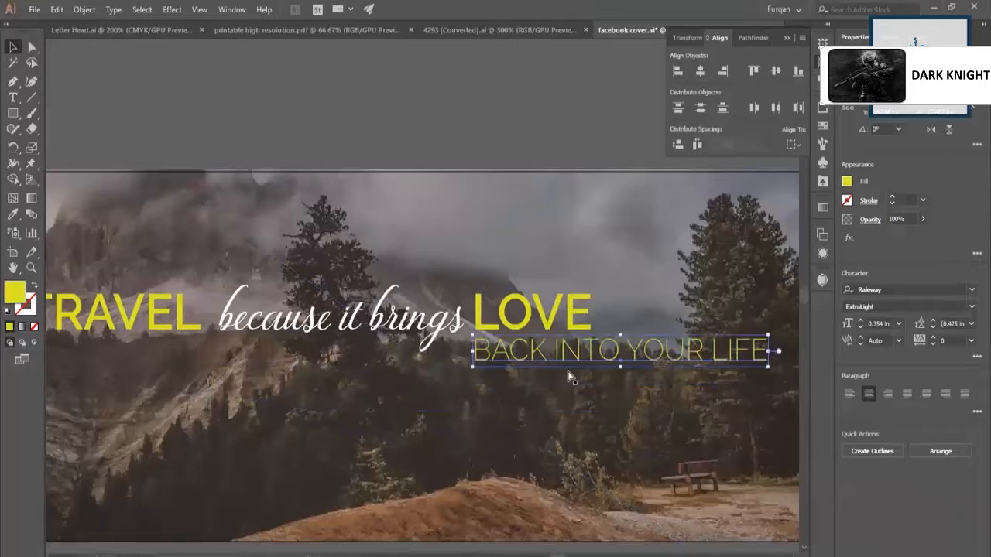
{"action": "scroll", "coordinate": [572, 371], "scroll_direction": "right", "scroll_amount": 3}
{"action": "scroll", "coordinate": [594, 296], "scroll_direction": "down", "scroll_amount": 3}
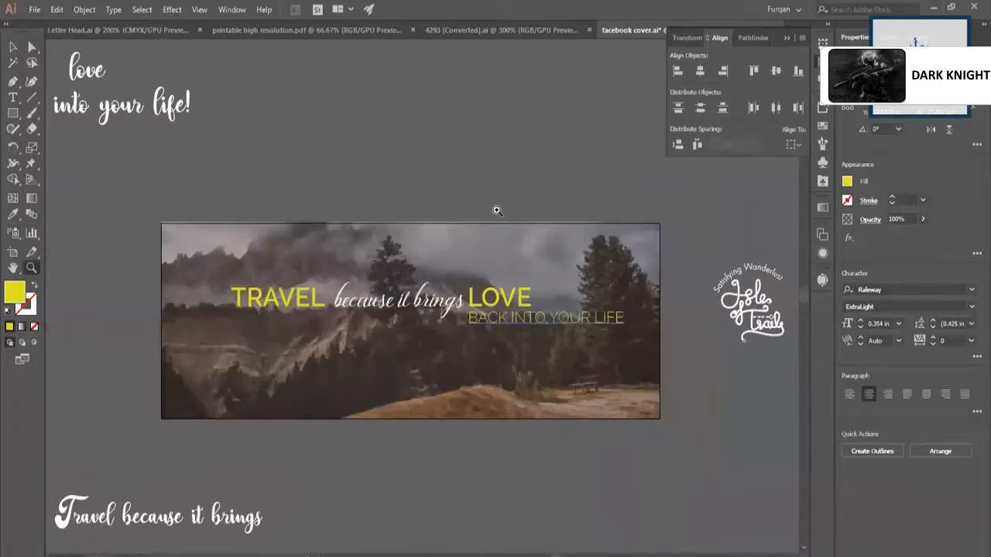
{"action": "left_click", "coordinate": [495, 197]}
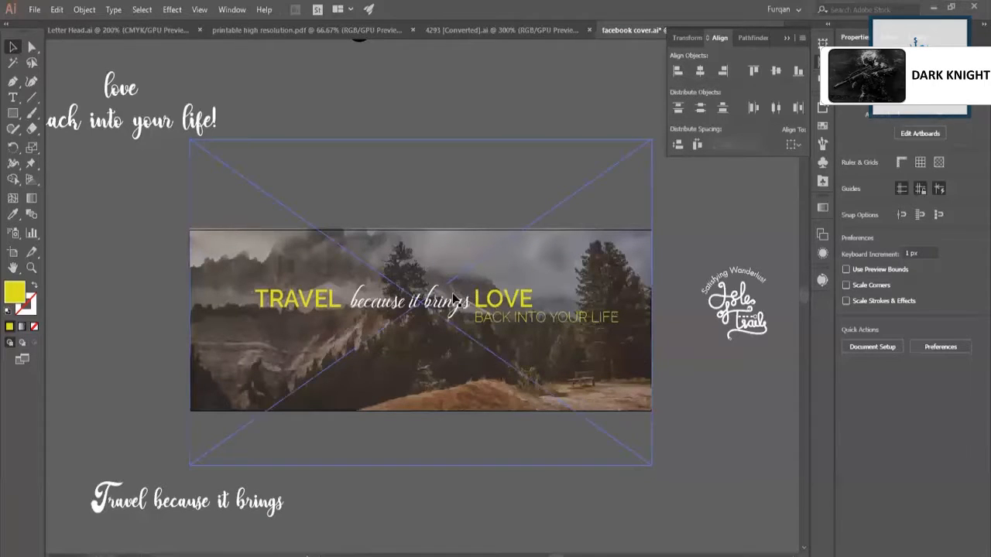
Break up the slogan row by spreading "TRAVEL", "LOVE" and "BACK INTO YOUR LIFE" apart and moving "because it brings" below the cover.
{"action": "key", "text": "z"}
{"action": "left_click_drag", "start_coordinate": [435, 308], "coordinate": [509, 340]}
{"action": "left_click_drag", "start_coordinate": [520, 331], "coordinate": [414, 444]}
{"action": "left_click_drag", "start_coordinate": [521, 290], "coordinate": [335, 358]}
{"action": "left_click", "coordinate": [306, 308]}
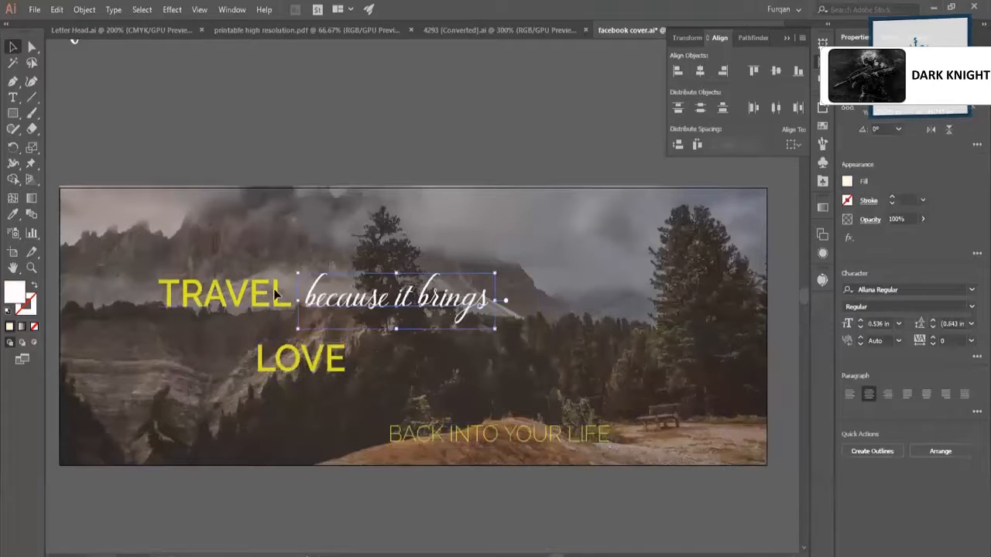
{"action": "left_click_drag", "start_coordinate": [282, 295], "coordinate": [375, 252]}
{"action": "left_click_drag", "start_coordinate": [408, 300], "coordinate": [399, 488]}
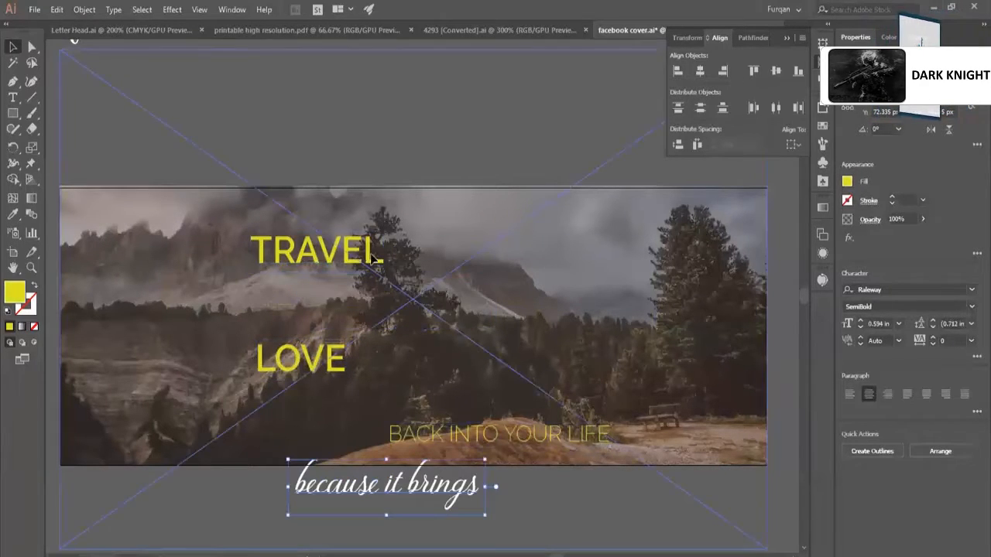
Duplicate "TRAVEL" just below the original and switch the keyboard input to English for retyping the copy.
{"action": "left_click_drag", "start_coordinate": [375, 271], "coordinate": [456, 293]}
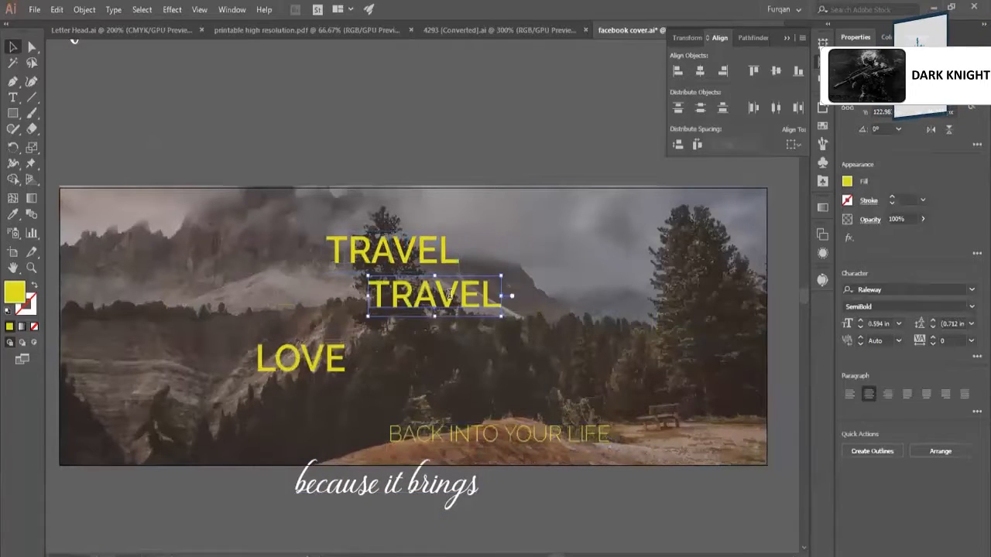
{"action": "double_click", "coordinate": [449, 294]}
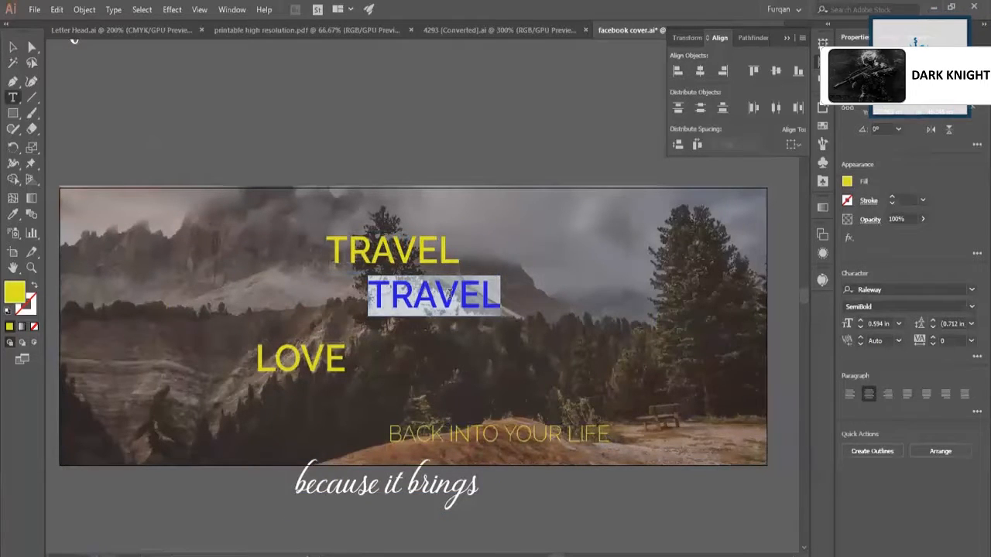
{"action": "type", "text": "ذو"}
{"action": "key", "text": "ctrl+a"}
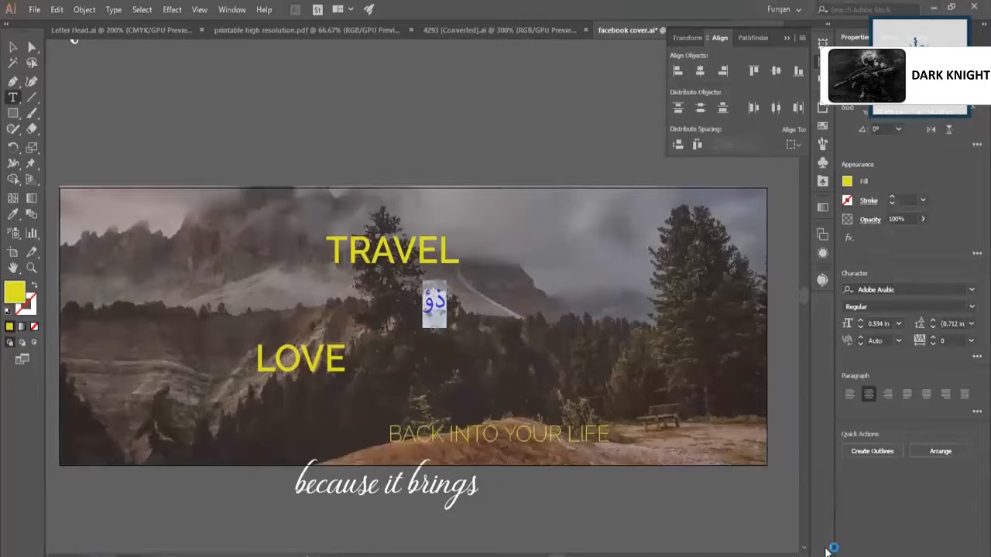
{"action": "left_click", "coordinate": [900, 552]}
{"action": "left_click", "coordinate": [892, 319]}
Replace the text of the copy beneath "TRAVEL" with "BECAUSE IT BRINGS".
{"action": "type", "text": "be"}
{"action": "key", "text": "BackSpace"}
{"action": "key", "text": "BackSpace"}
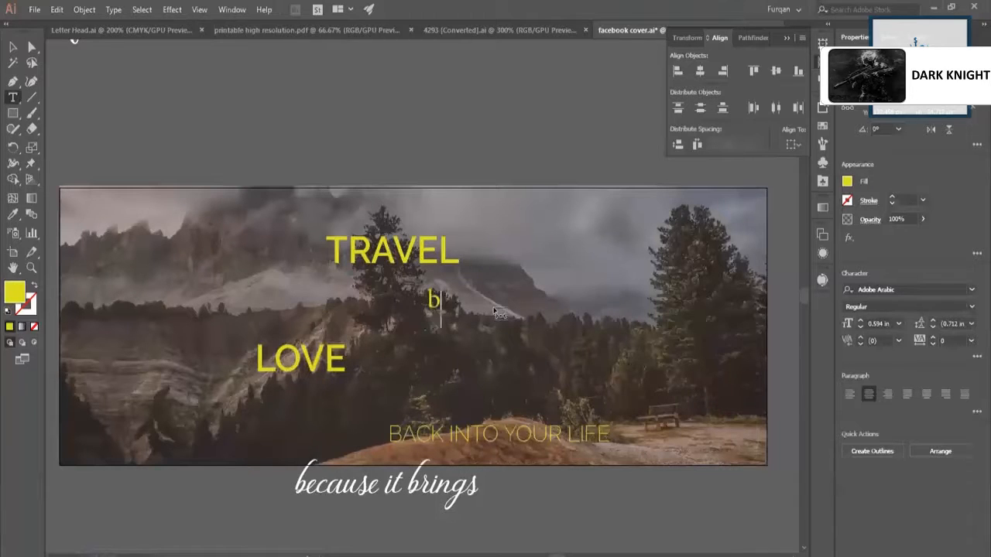
{"action": "type", "text": "B"}
{"action": "key", "text": "Escape"}
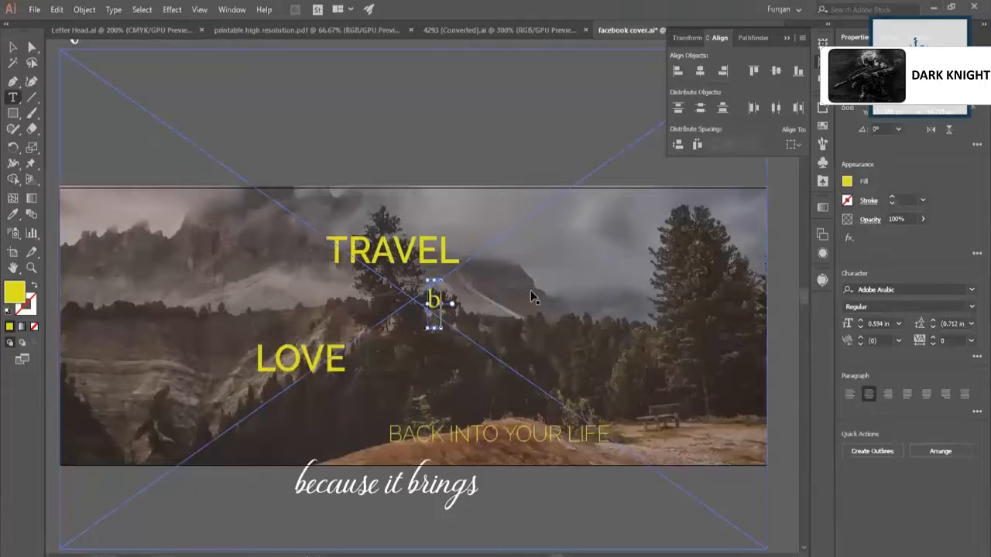
{"action": "left_click", "coordinate": [434, 292]}
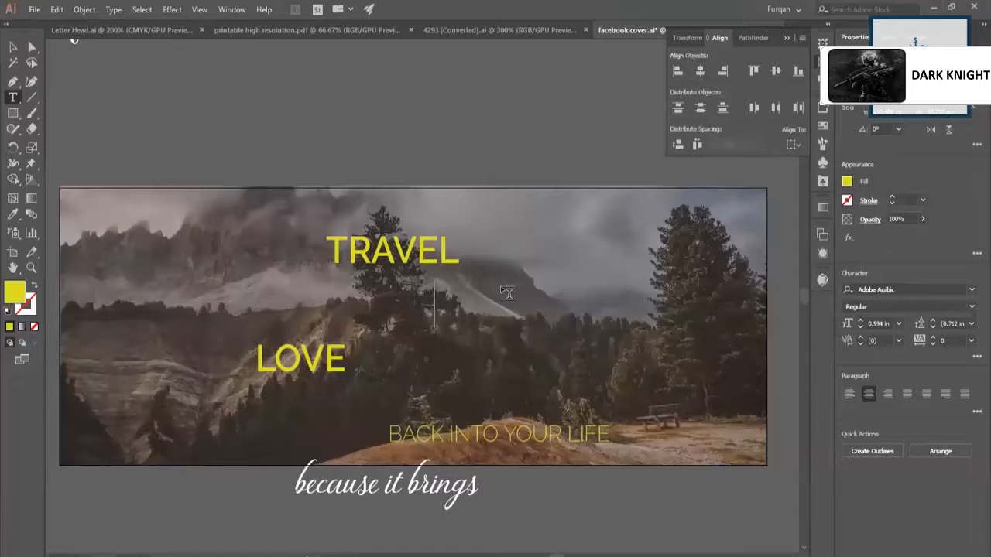
{"action": "type", "text": "BECAUSE"}
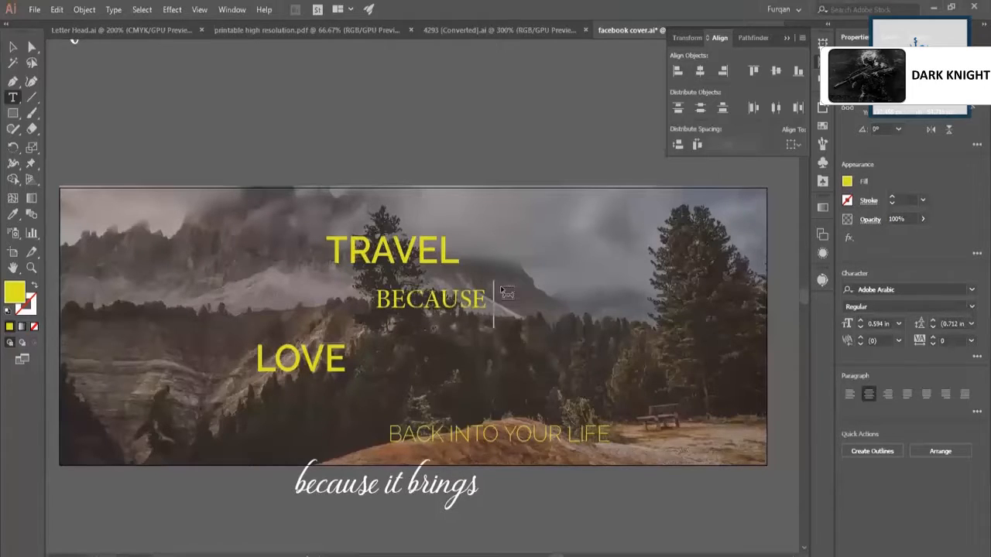
{"action": "type", "text": " IT BRING"}
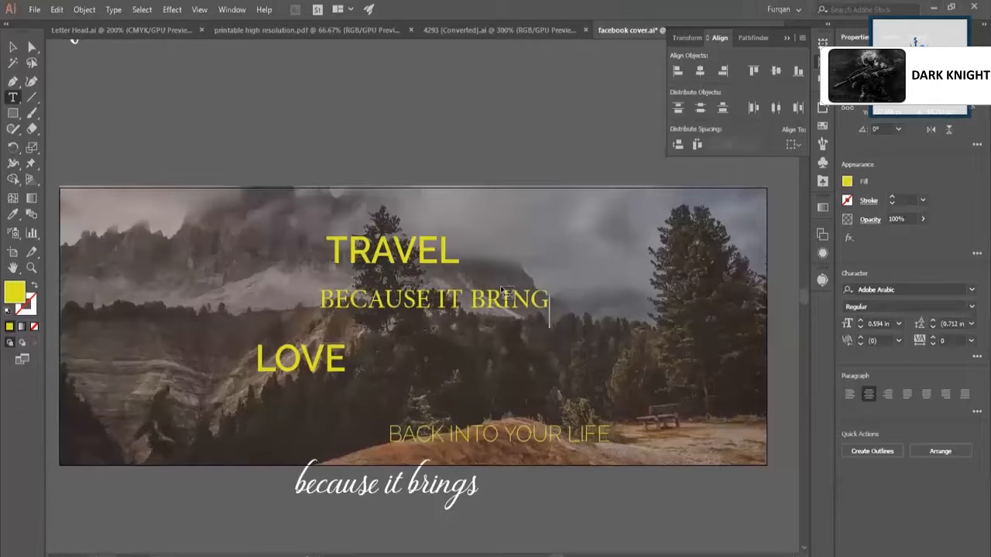
{"action": "type", "text": "S"}
{"action": "key", "text": "Escape"}
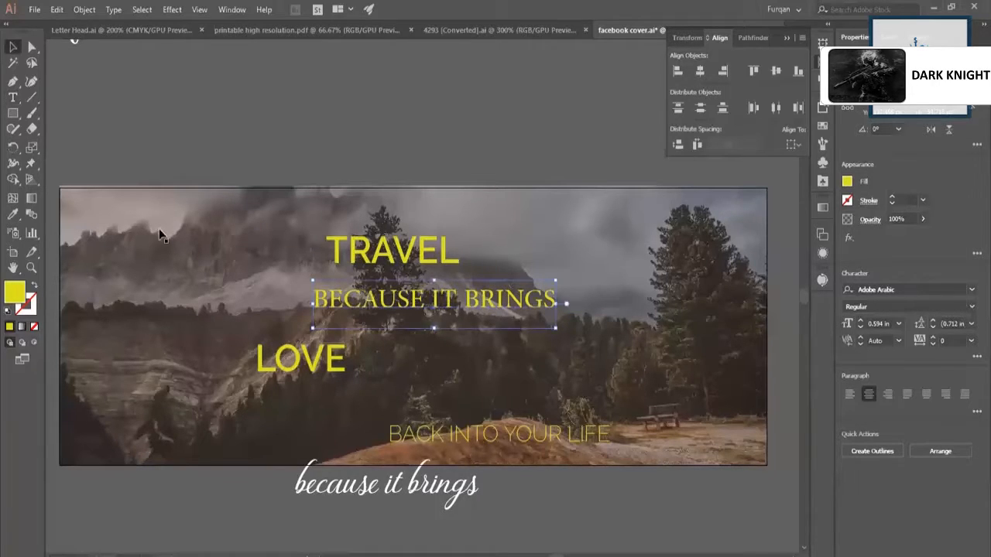
Apply the style of "TRAVEL" to "BECAUSE IT BRINGS" and scale that line to about 0.41 in beneath it, right edges aligned.
{"action": "left_click", "coordinate": [12, 214]}
{"action": "left_click", "coordinate": [361, 232]}
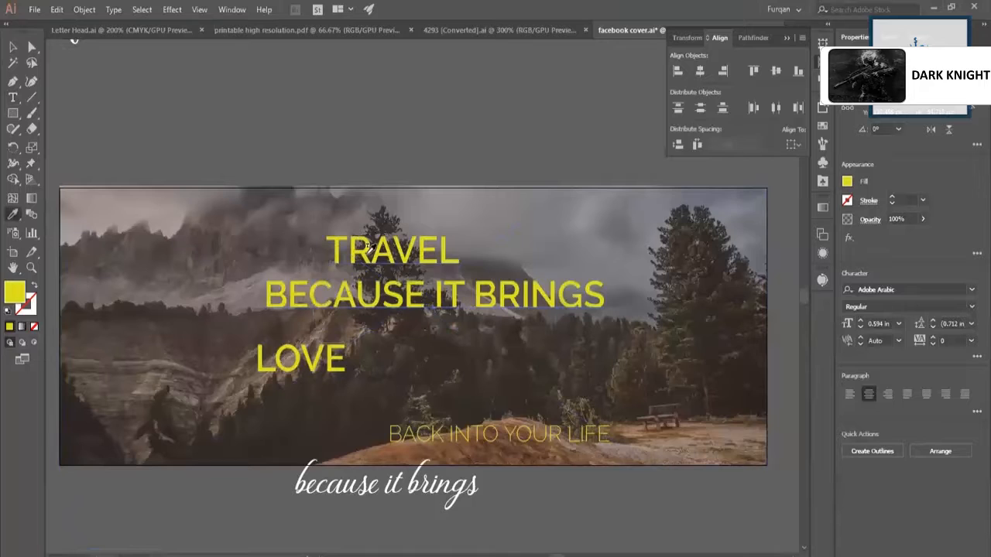
{"action": "key", "text": "v"}
{"action": "left_click_drag", "start_coordinate": [454, 301], "coordinate": [562, 246]}
{"action": "left_click_drag", "start_coordinate": [676, 274], "coordinate": [631, 297]}
{"action": "left_click_drag", "start_coordinate": [414, 296], "coordinate": [187, 299]}
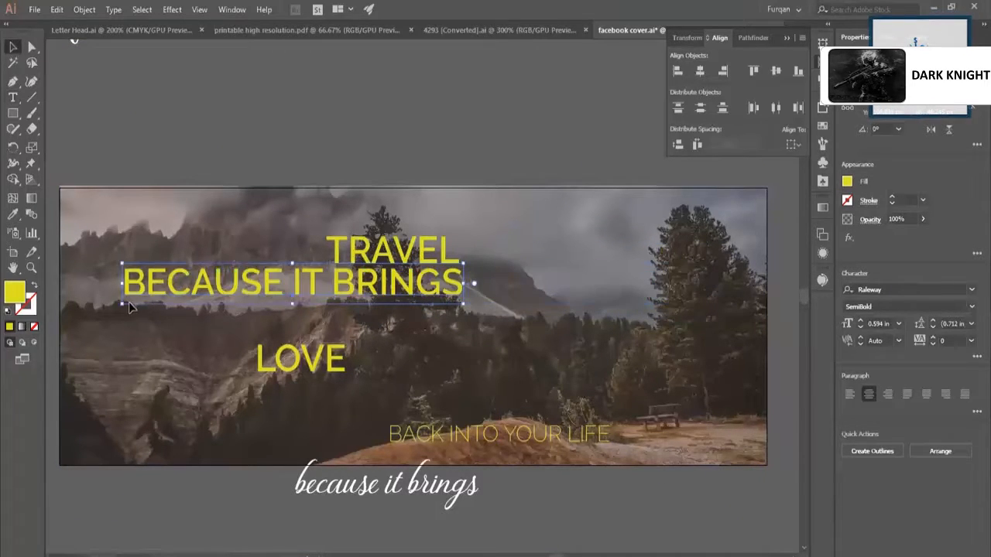
{"action": "left_click_drag", "start_coordinate": [122, 304], "coordinate": [225, 300]}
Rotate "LOVE" to 270° and stand it against the right ends of "TRAVEL" and "BECAUSE IT BRINGS".
{"action": "left_click", "coordinate": [292, 368]}
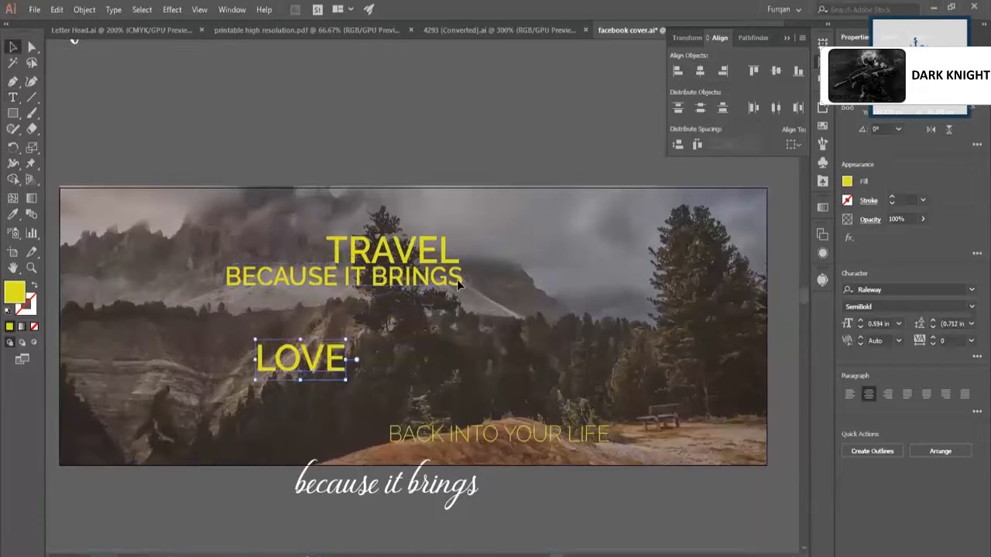
{"action": "left_click", "coordinate": [458, 281]}
{"action": "key", "text": "z"}
{"action": "left_click_drag", "start_coordinate": [498, 324], "coordinate": [577, 357]}
{"action": "left_click_drag", "start_coordinate": [565, 354], "coordinate": [558, 366]}
{"action": "key", "text": "z"}
{"action": "left_click_drag", "start_coordinate": [573, 246], "coordinate": [419, 322]}
{"action": "left_click_drag", "start_coordinate": [531, 374], "coordinate": [571, 379]}
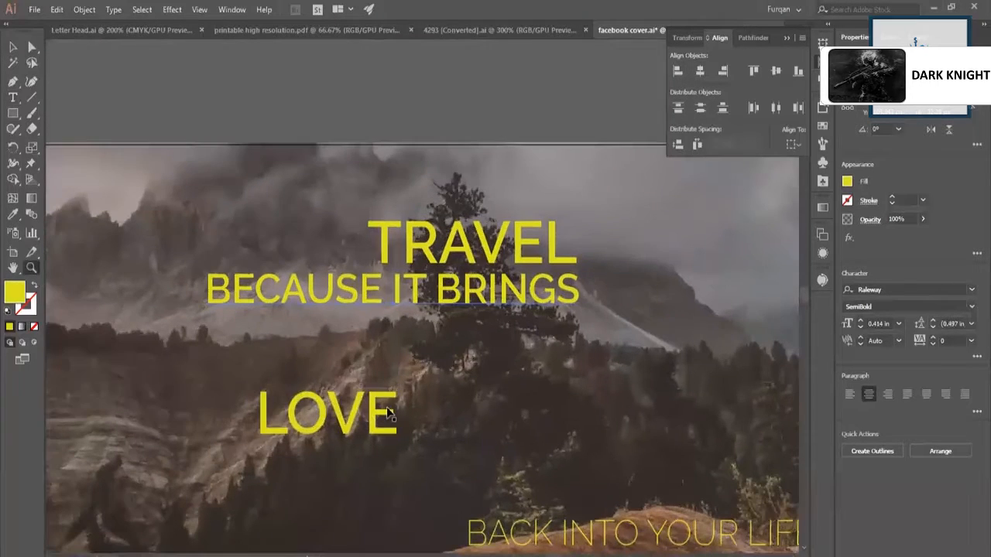
{"action": "key", "text": "v"}
{"action": "left_click_drag", "start_coordinate": [374, 428], "coordinate": [593, 286]}
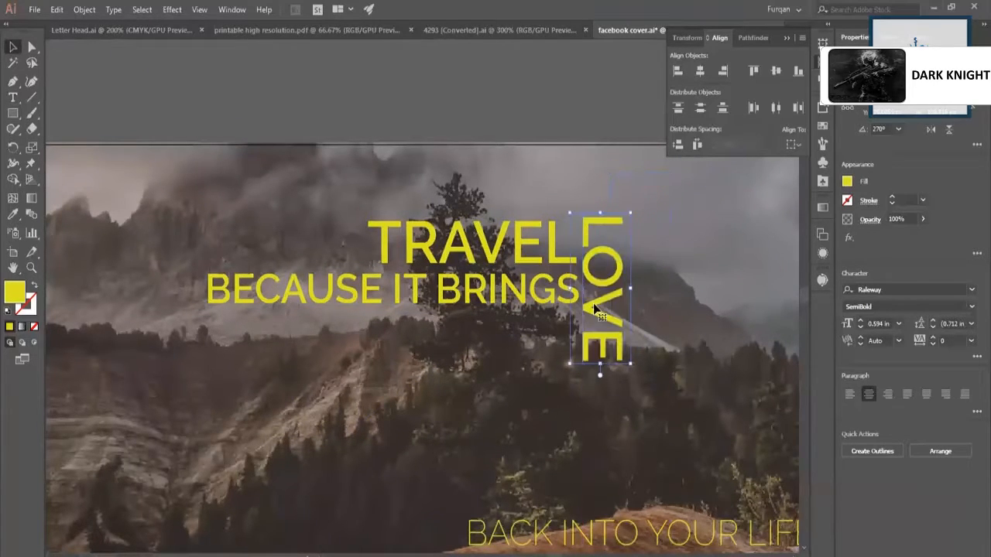
Copy the Raleway SemiBold style of "BECAUSE IT BRINGS" onto "BACK INTO YOUR LIFE".
{"action": "key", "text": "z"}
{"action": "scroll", "coordinate": [480, 286], "scroll_direction": "down", "scroll_amount": 2}
{"action": "left_click_drag", "start_coordinate": [480, 285], "coordinate": [405, 318]}
{"action": "left_click_drag", "start_coordinate": [637, 339], "coordinate": [565, 393]}
{"action": "key", "text": "v"}
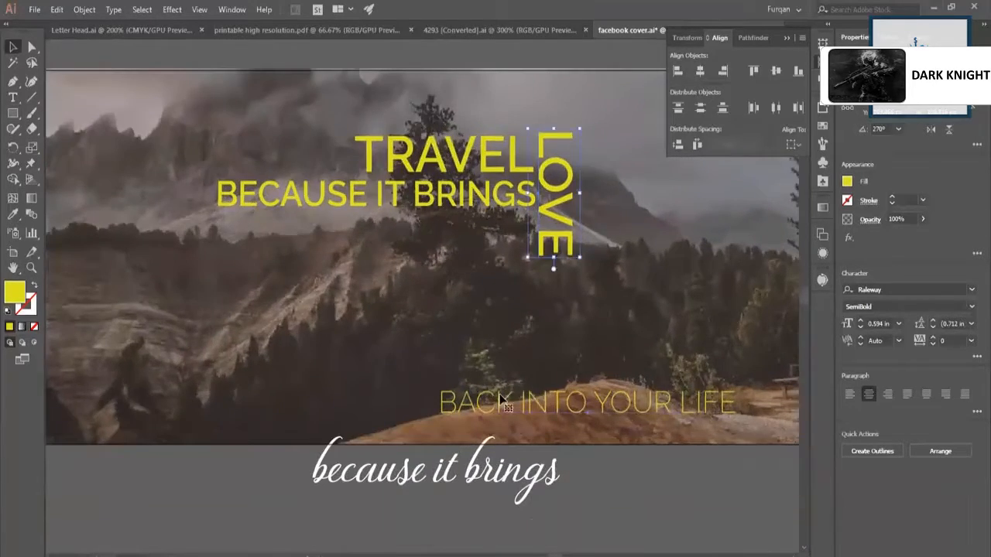
{"action": "left_click", "coordinate": [505, 403]}
{"action": "left_click", "coordinate": [12, 214]}
{"action": "left_click", "coordinate": [268, 184]}
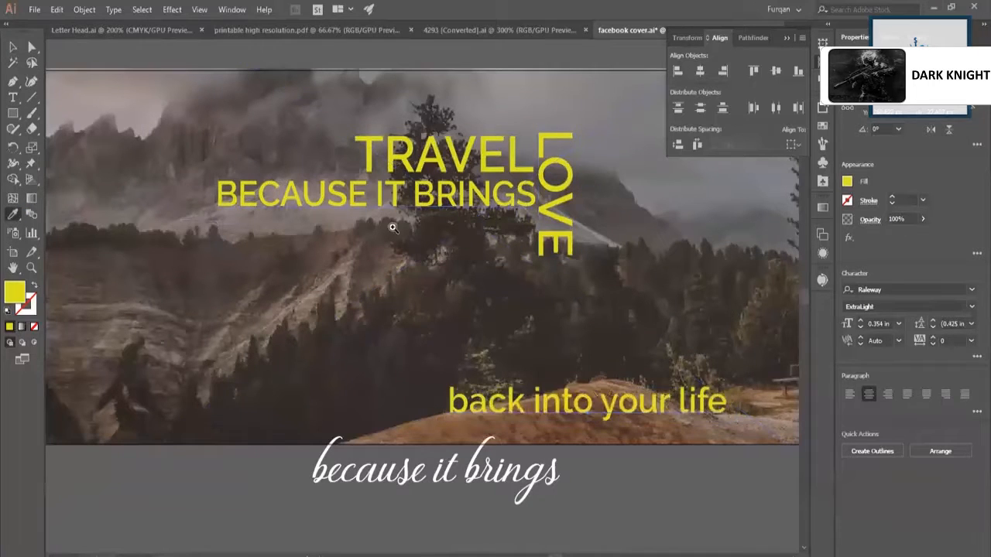
Set the restyled "back into your life" line in all caps.
{"action": "key", "text": "z"}
{"action": "left_click_drag", "start_coordinate": [418, 254], "coordinate": [360, 260]}
{"action": "left_click_drag", "start_coordinate": [599, 263], "coordinate": [631, 267]}
{"action": "key", "text": "v"}
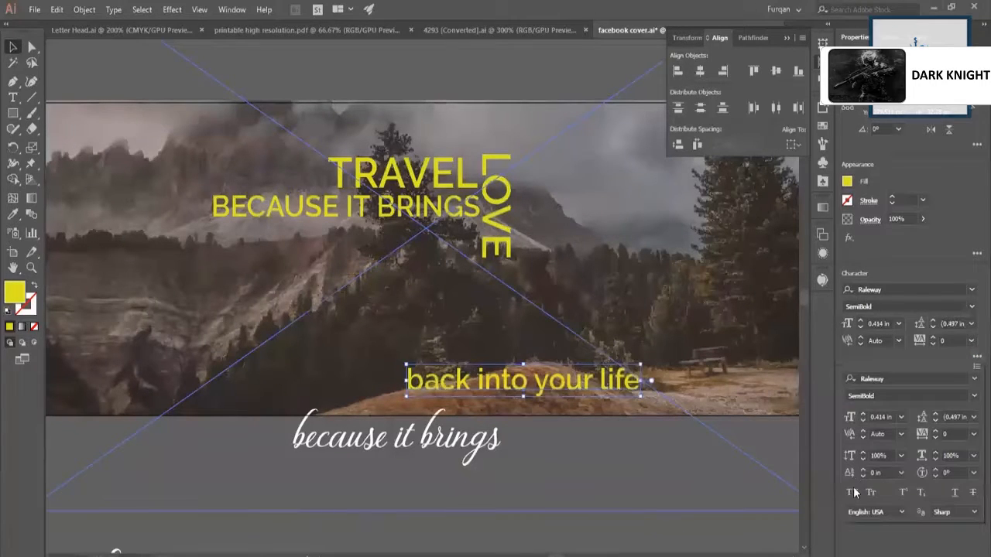
{"action": "left_click", "coordinate": [546, 372]}
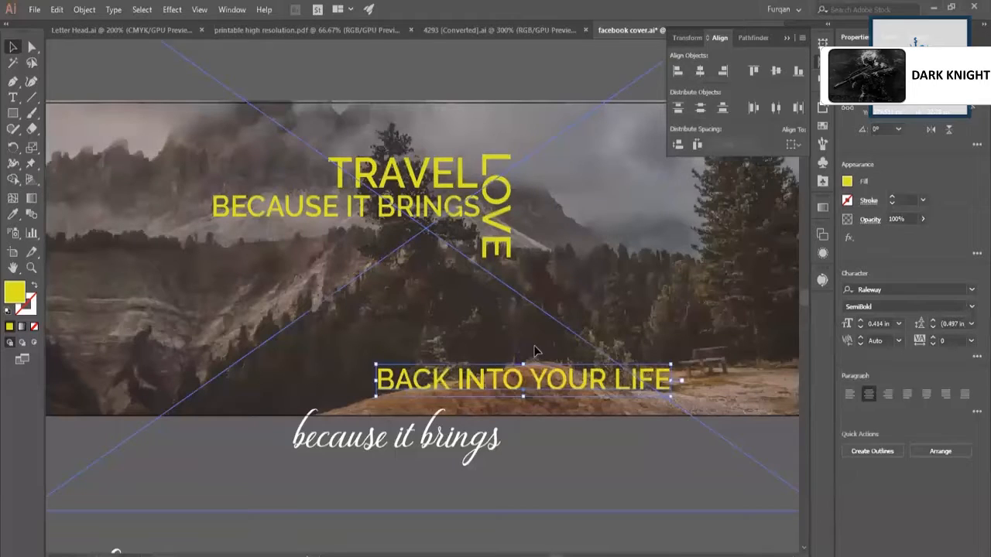
{"action": "left_click", "coordinate": [660, 282]}
Try "BACK INTO YOUR LIFE" rotated to 270° beneath the end of "BECAUSE IT BRINGS", scaled down to about 0.18 in.
{"action": "scroll", "coordinate": [661, 282], "scroll_direction": "right", "scroll_amount": 1}
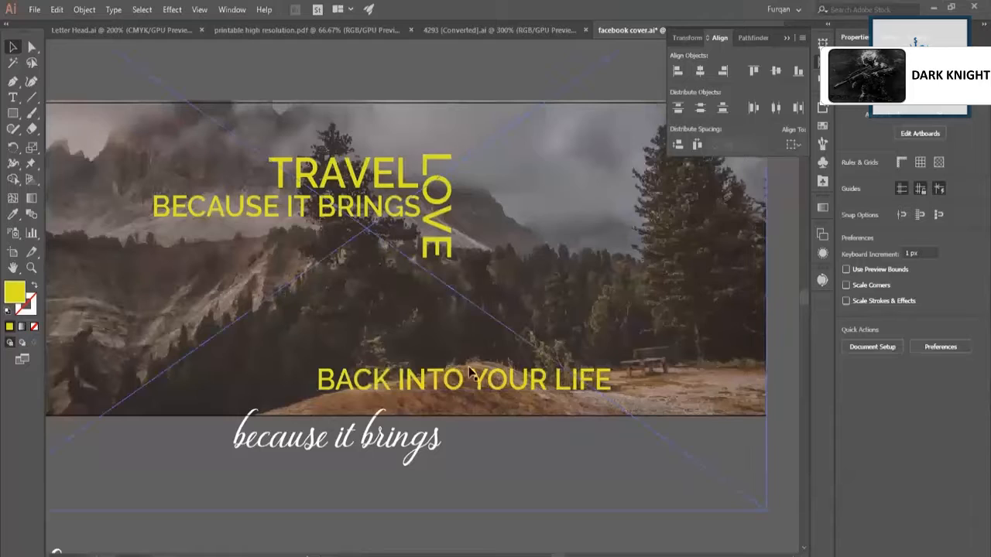
{"action": "left_click", "coordinate": [588, 393]}
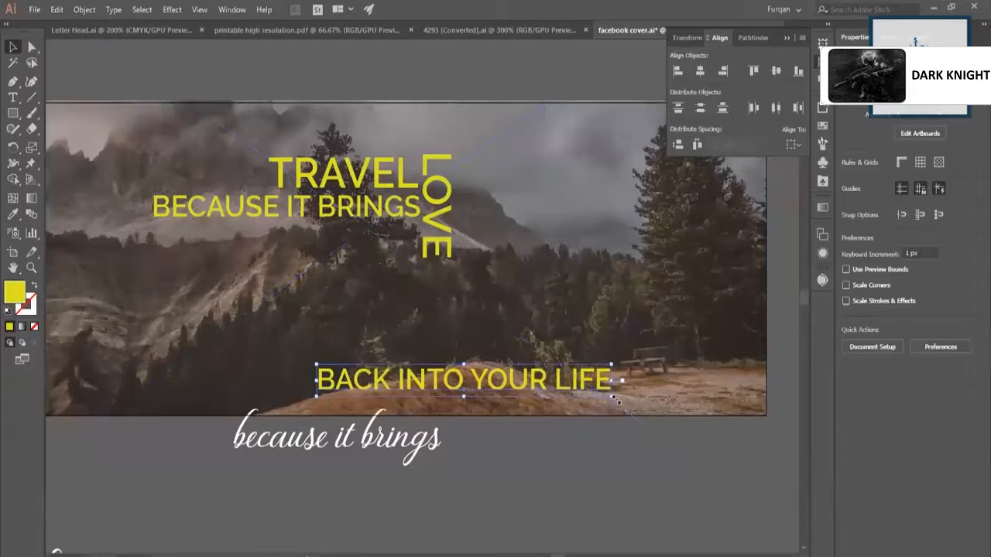
{"action": "left_click_drag", "start_coordinate": [485, 477], "coordinate": [475, 456]}
{"action": "left_click_drag", "start_coordinate": [466, 290], "coordinate": [463, 234]}
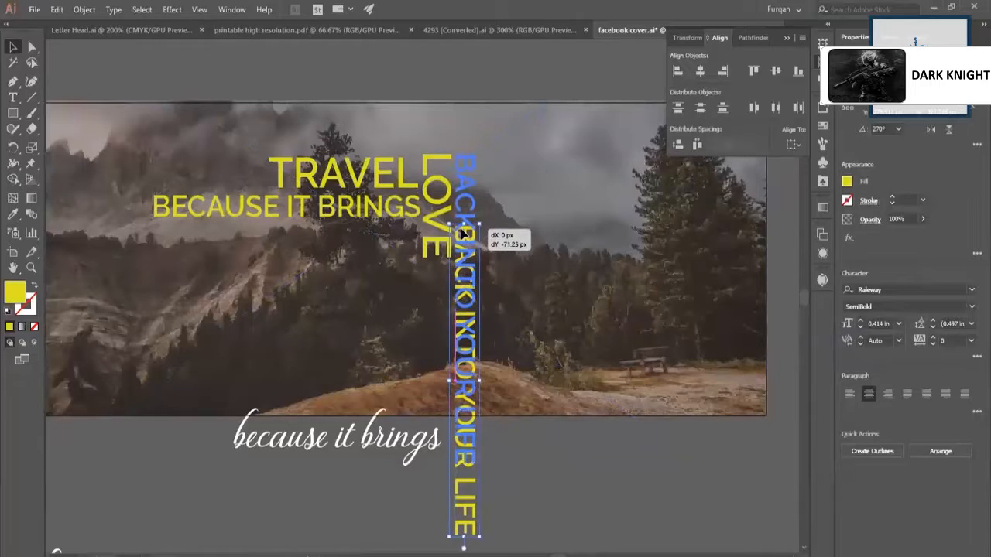
{"action": "left_click_drag", "start_coordinate": [396, 289], "coordinate": [405, 300]}
{"action": "scroll", "coordinate": [398, 526], "scroll_direction": "down", "scroll_amount": 2}
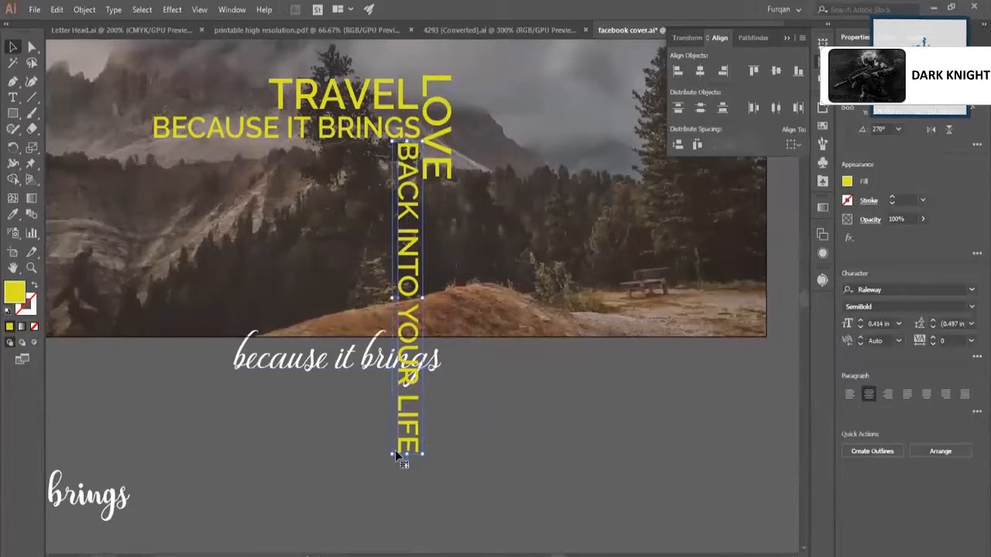
{"action": "left_click_drag", "start_coordinate": [391, 456], "coordinate": [425, 283]}
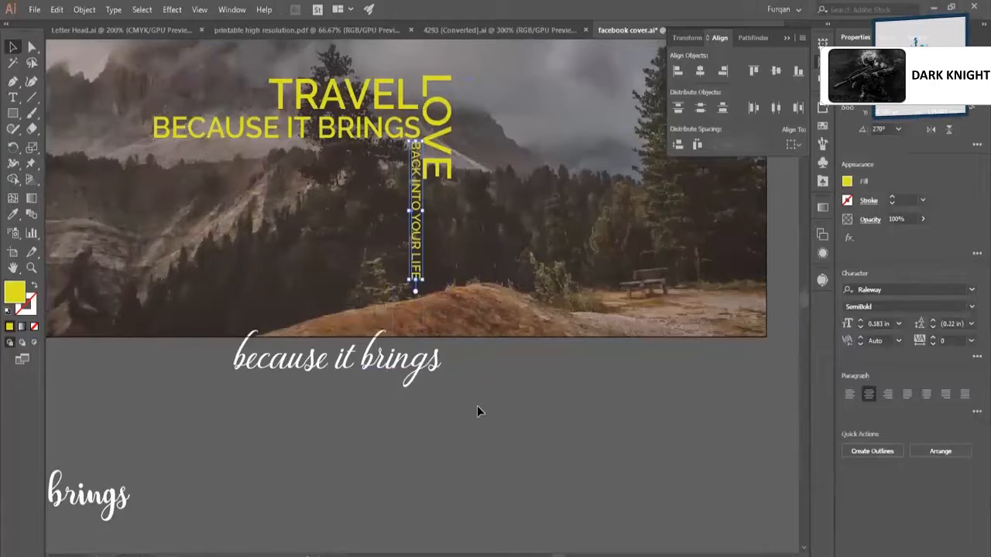
{"action": "left_click", "coordinate": [477, 405]}
{"action": "scroll", "coordinate": [477, 405], "scroll_direction": "down", "scroll_amount": 1}
{"action": "key", "text": "z"}
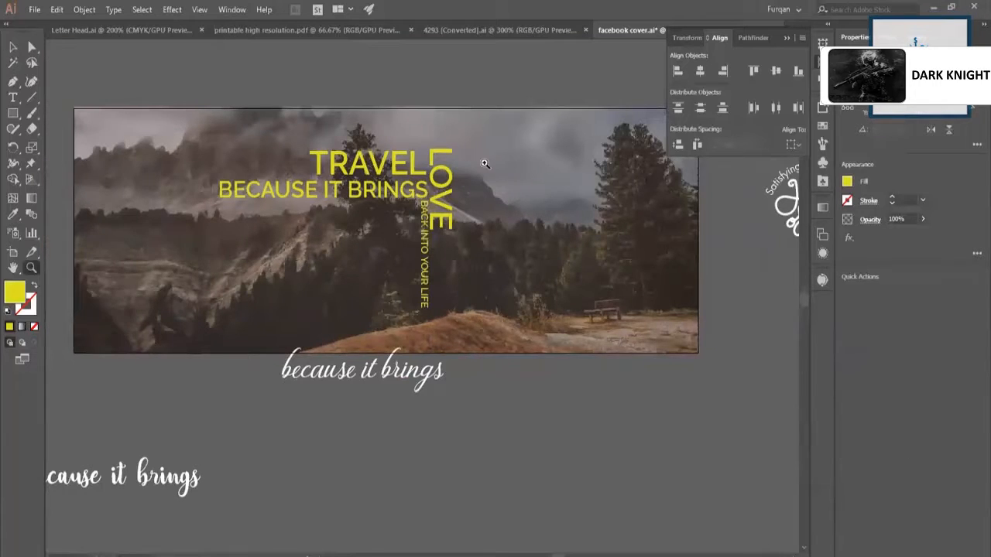
Undo the rotation, placement and scaling of "BACK INTO YOUR LIFE".
{"action": "left_click_drag", "start_coordinate": [484, 161], "coordinate": [516, 180]}
{"action": "key", "text": "ctrl+z"}
{"action": "key", "text": "ctrl+z"}
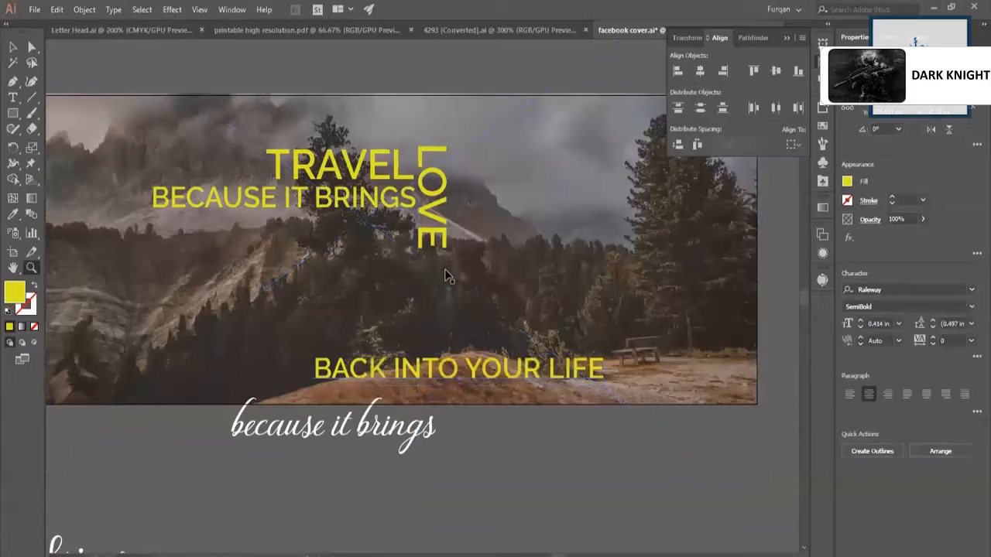
Place "BACK INTO YOUR LIFE" horizontally beneath the vertical "LOVE" with their left edges aligned.
{"action": "key", "text": "v"}
{"action": "left_click_drag", "start_coordinate": [430, 372], "coordinate": [532, 270]}
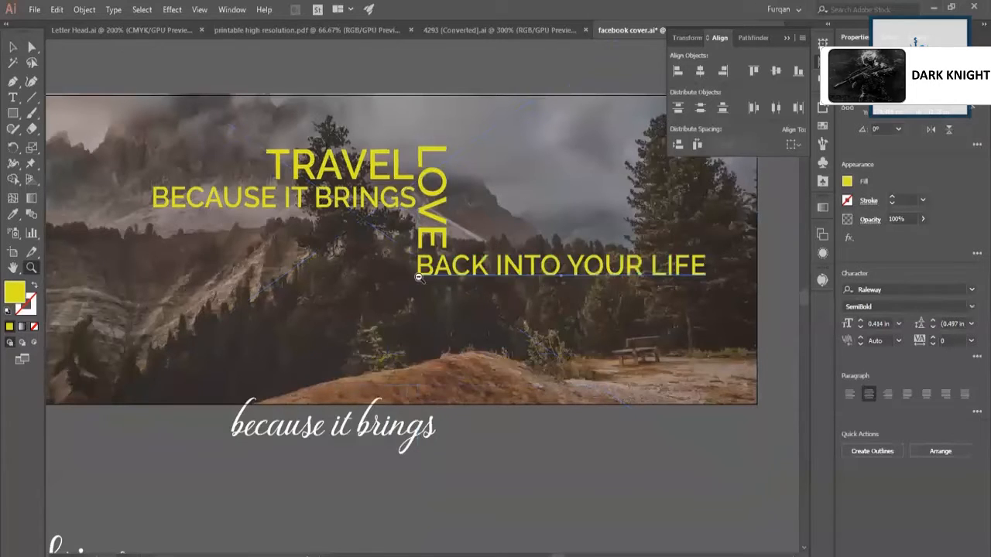
{"action": "scroll", "coordinate": [456, 251], "scroll_direction": "down", "scroll_amount": 1}
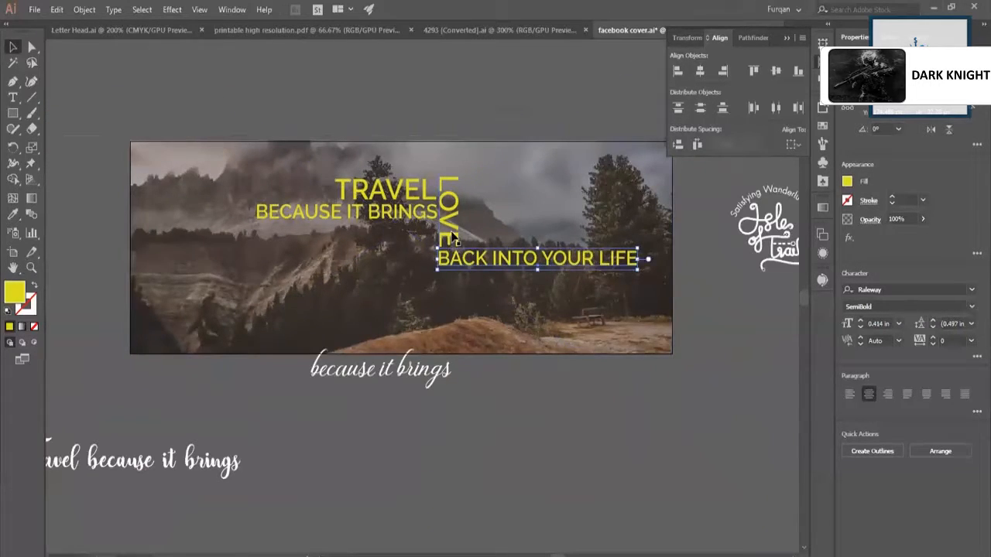
Move all four slogan texts together slightly left and down toward the middle of the cover.
{"action": "left_click", "coordinate": [445, 236], "text": "shift"}
{"action": "left_click", "coordinate": [418, 213], "text": "shift"}
{"action": "left_click", "coordinate": [407, 194], "text": "shift"}
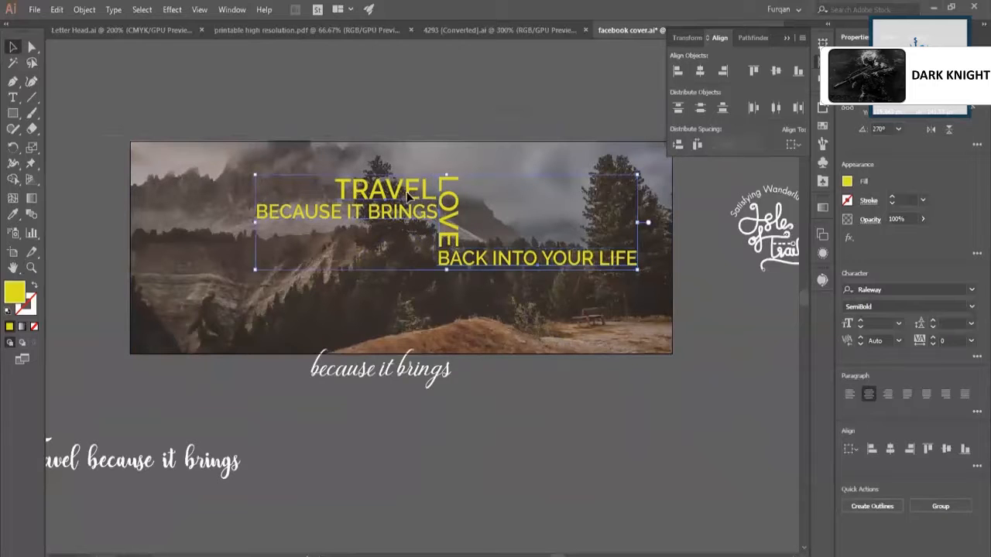
{"action": "left_click_drag", "start_coordinate": [393, 216], "coordinate": [374, 224]}
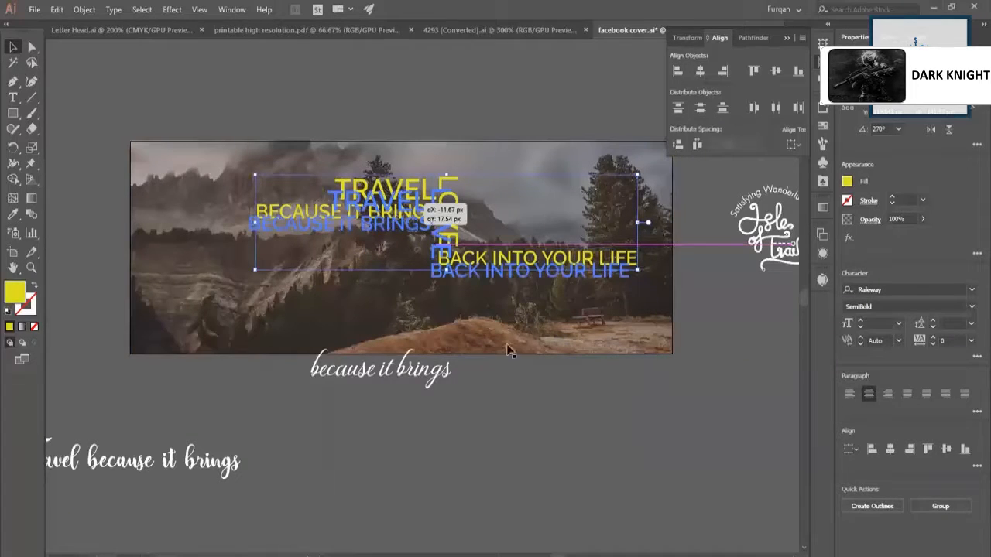
{"action": "left_click", "coordinate": [523, 364]}
Change the fill colour of "BACK INTO YOUR LIFE" to white.
{"action": "left_click_drag", "start_coordinate": [532, 133], "coordinate": [618, 91]}
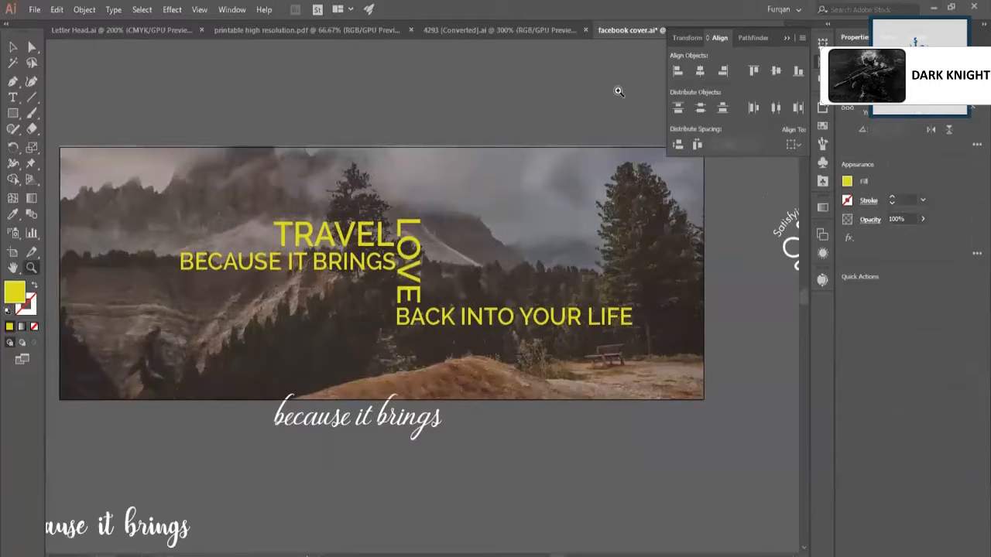
{"action": "key", "text": "ctrl+a"}
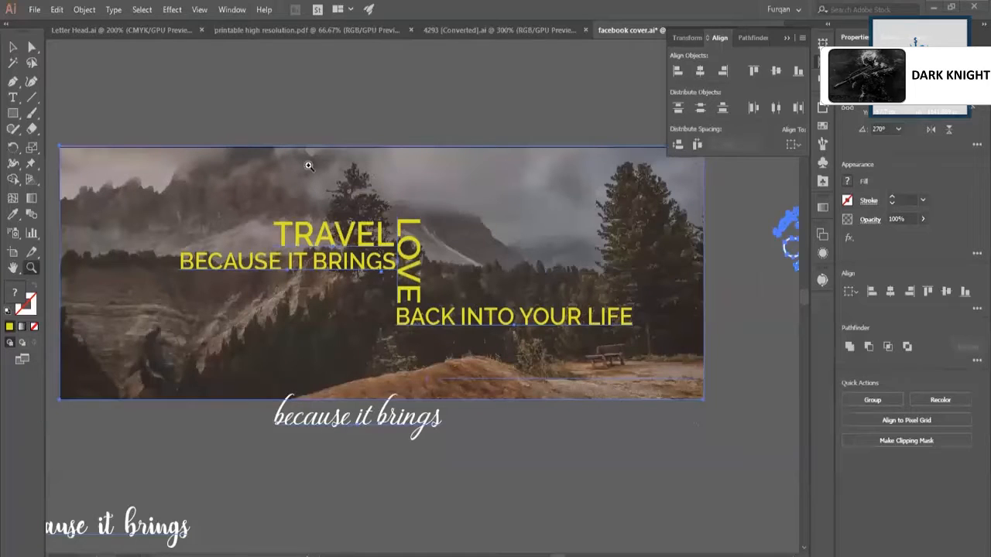
{"action": "left_click", "coordinate": [13, 48]}
{"action": "left_click", "coordinate": [256, 122]}
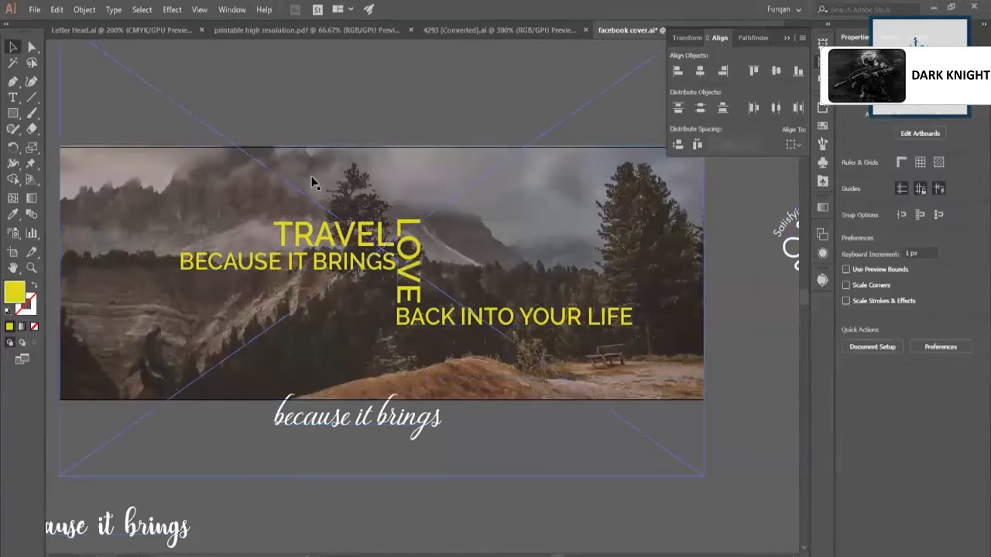
{"action": "left_click", "coordinate": [353, 263]}
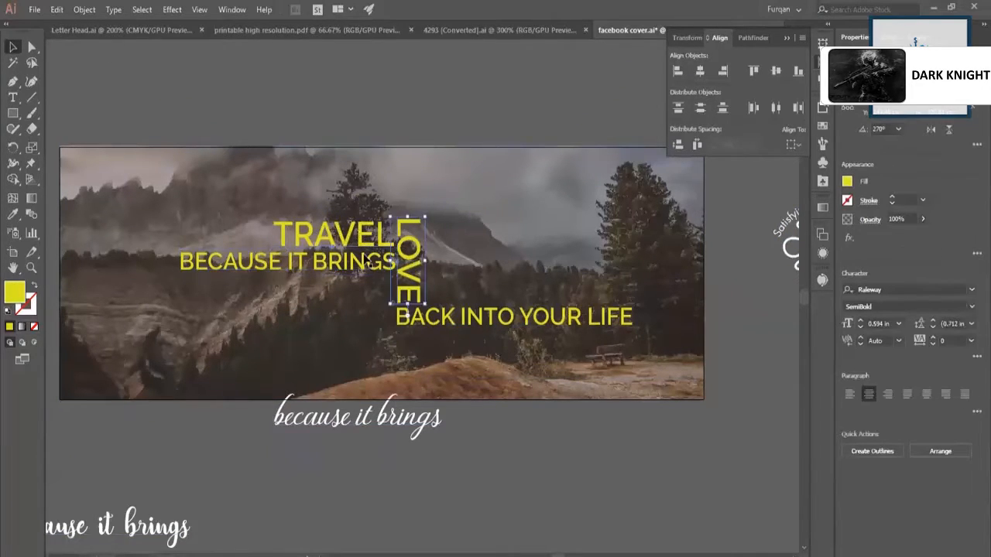
{"action": "left_click", "coordinate": [457, 321]}
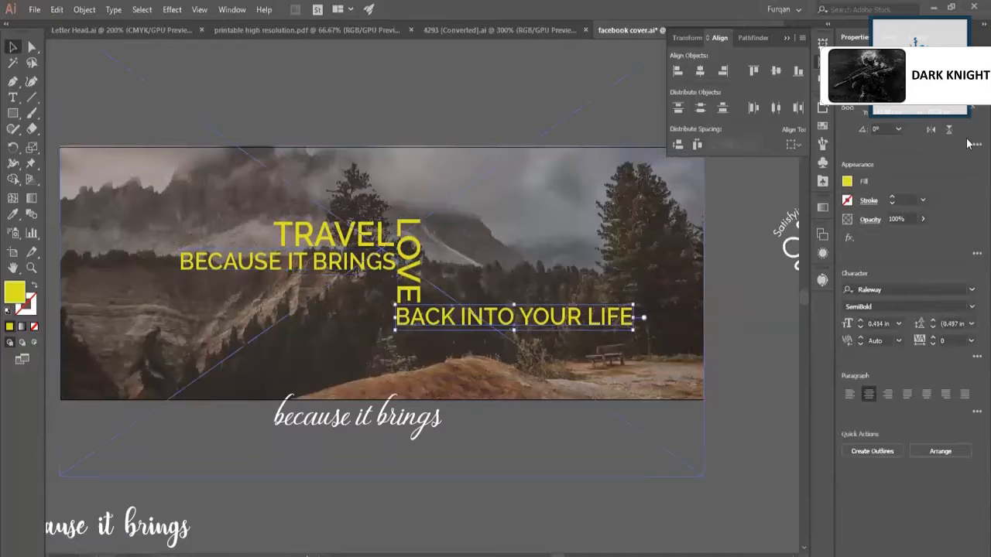
{"action": "left_click", "coordinate": [849, 183]}
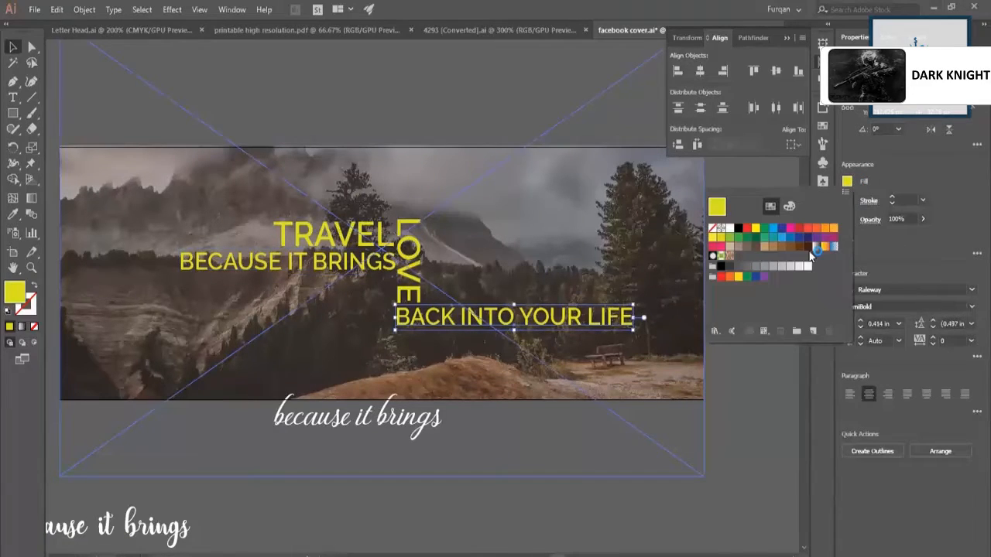
{"action": "left_click", "coordinate": [729, 229]}
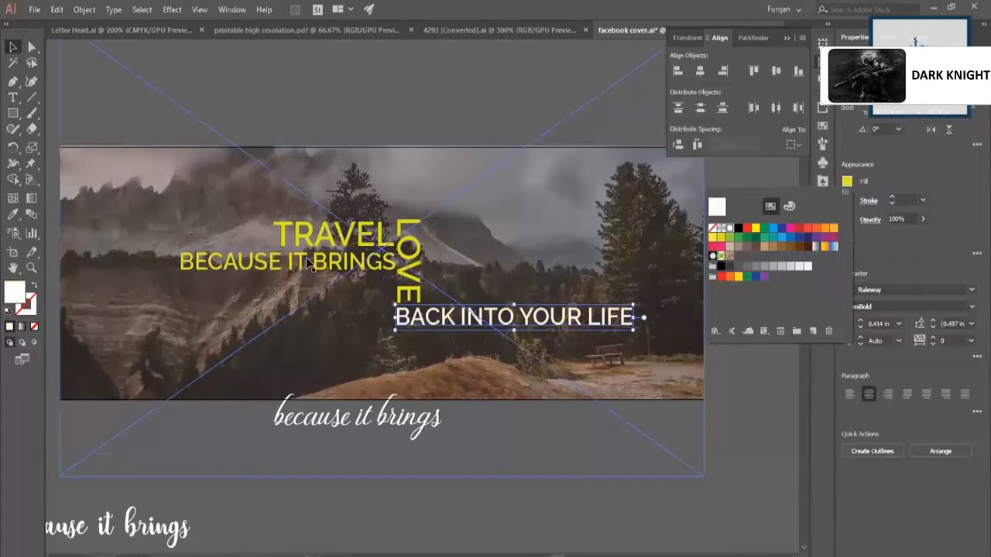
Recolour "BECAUSE IT BRINGS" with a white fill to match the lowest slogan line.
{"action": "left_click", "coordinate": [629, 266]}
{"action": "left_click", "coordinate": [848, 183]}
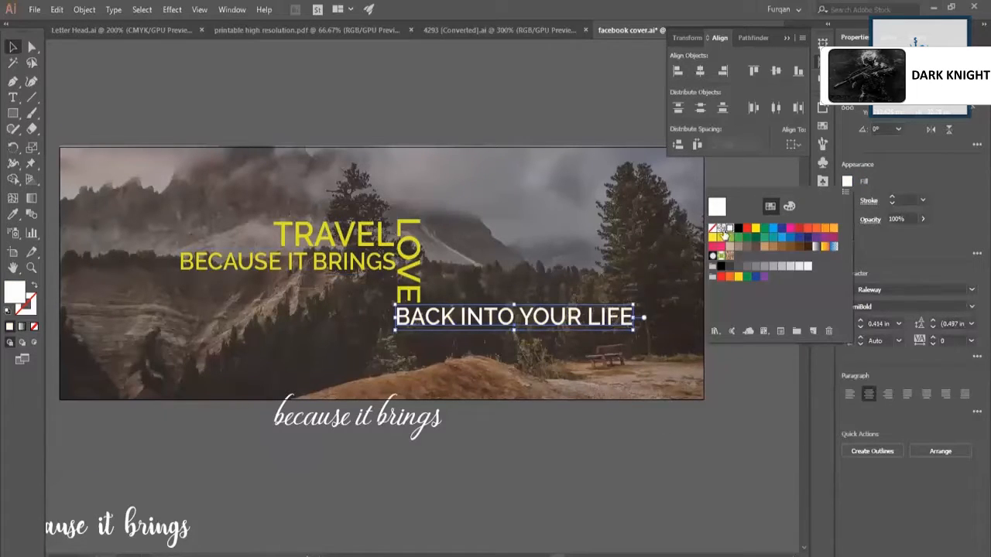
{"action": "left_click", "coordinate": [354, 266]}
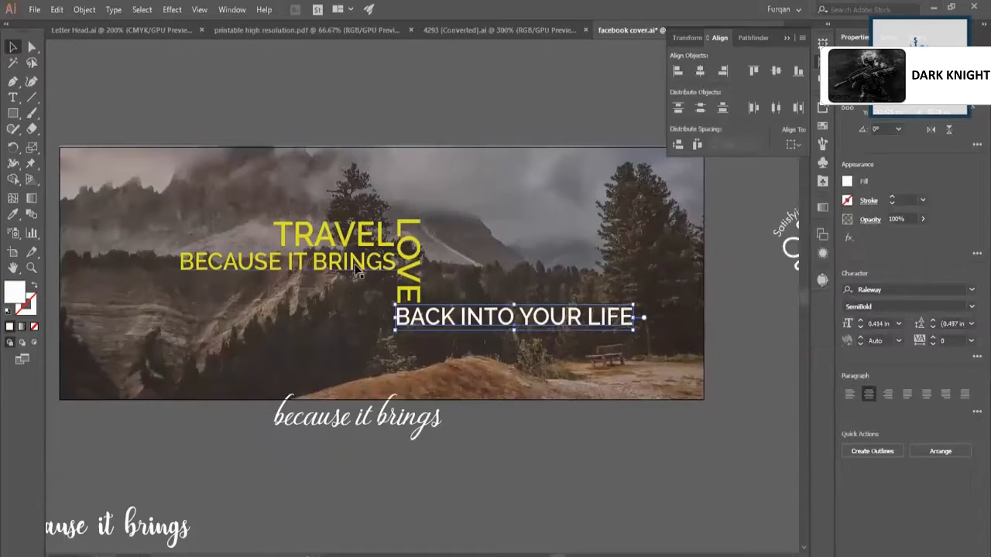
{"action": "left_click", "coordinate": [358, 266]}
{"action": "left_click", "coordinate": [847, 182]}
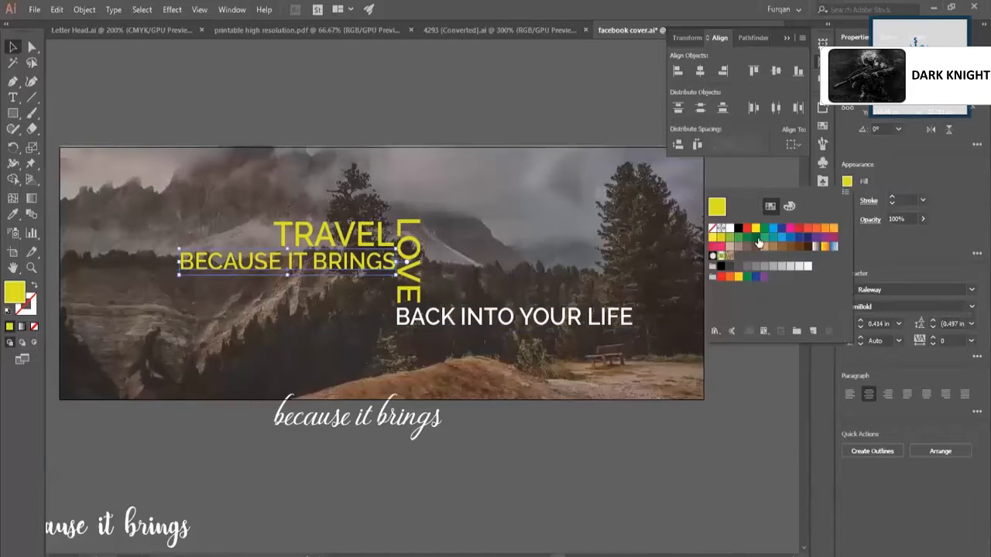
{"action": "left_click", "coordinate": [729, 230]}
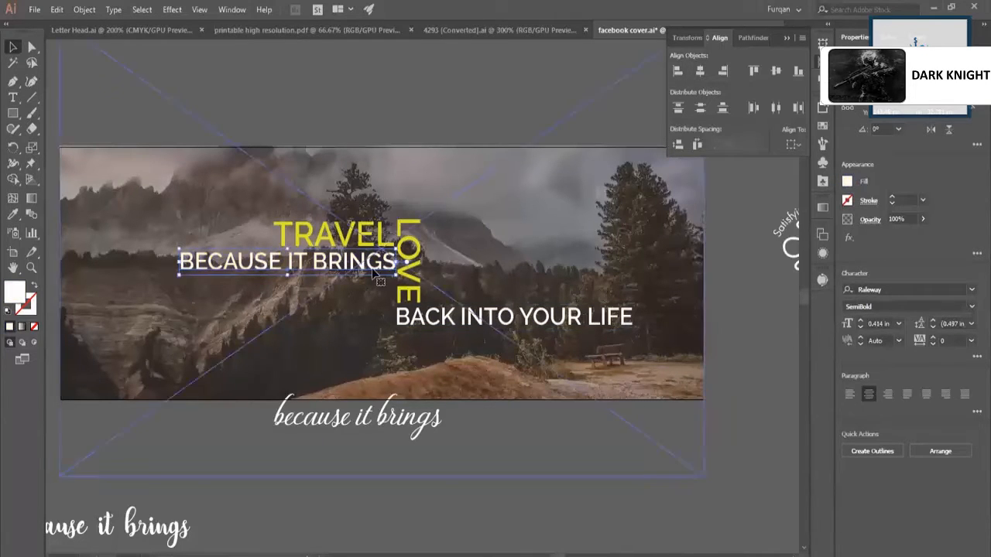
Set the font style of "TRAVEL" to Raleway Italic and deselect the text.
{"action": "left_click", "coordinate": [387, 241]}
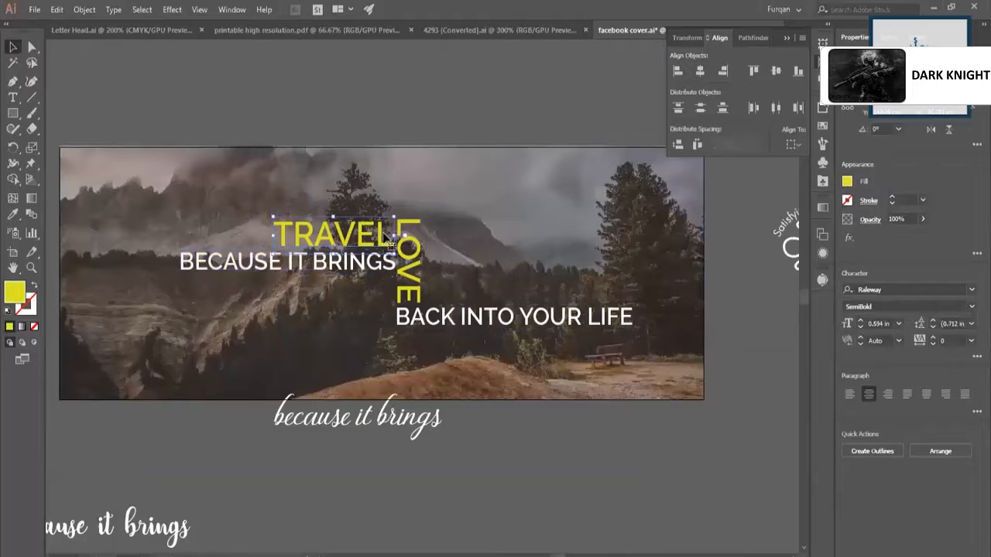
{"action": "key", "text": "s"}
{"action": "key", "text": "shift+s"}
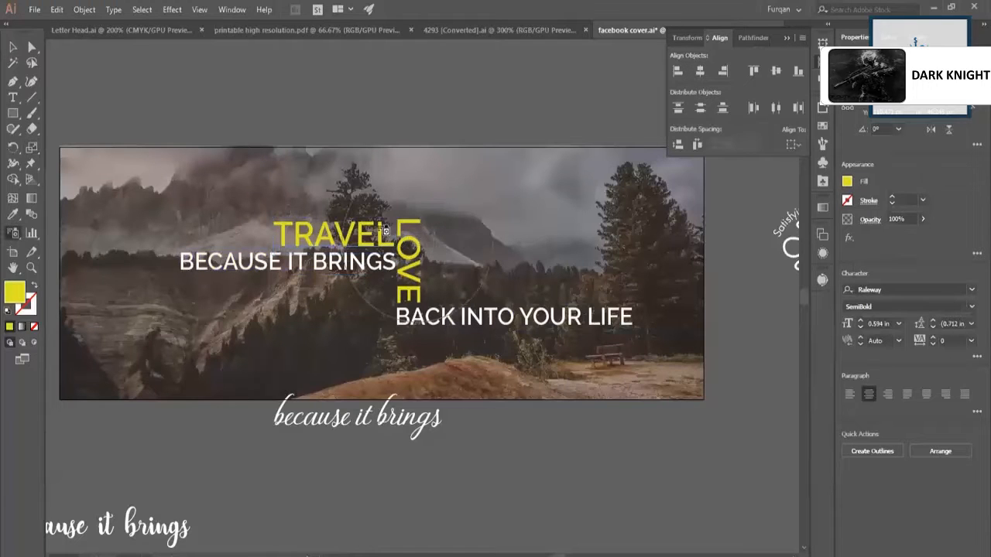
{"action": "key", "text": "v"}
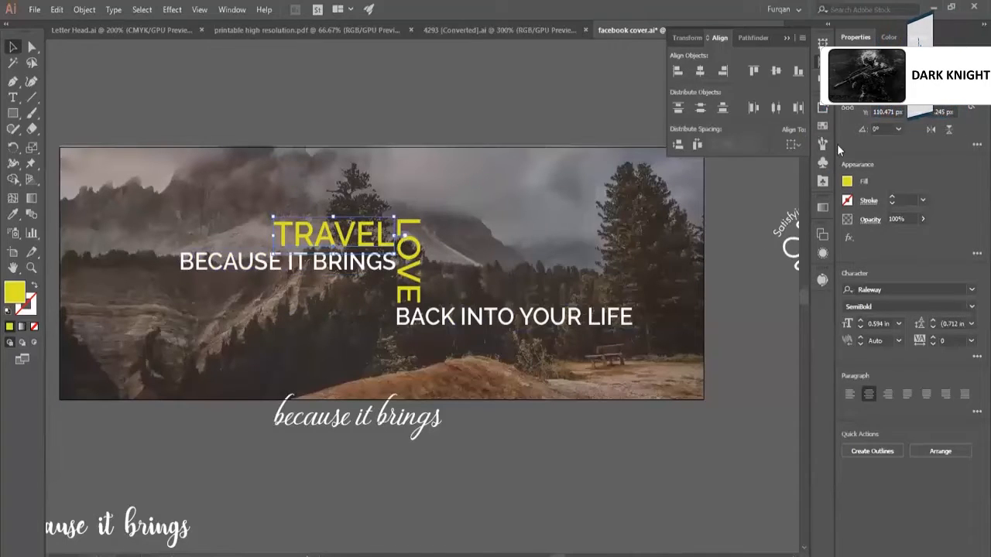
{"action": "left_click", "coordinate": [897, 307]}
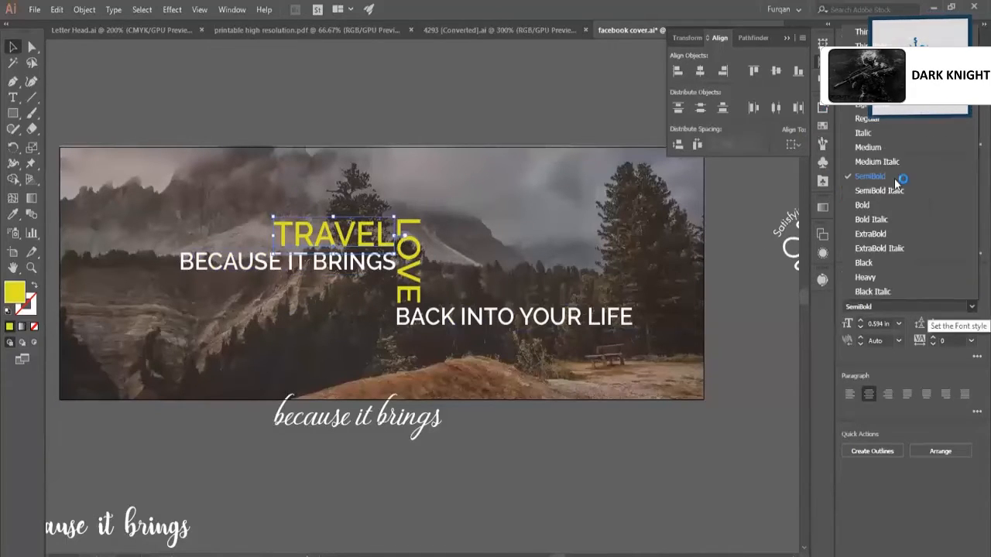
{"action": "left_click", "coordinate": [865, 133]}
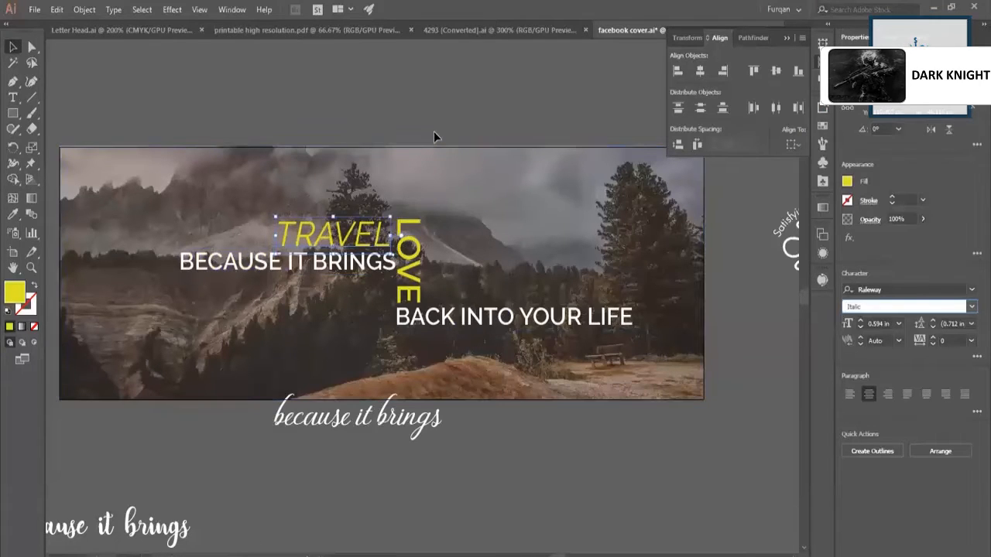
{"action": "scroll", "coordinate": [455, 196], "scroll_direction": "down", "scroll_amount": 1}
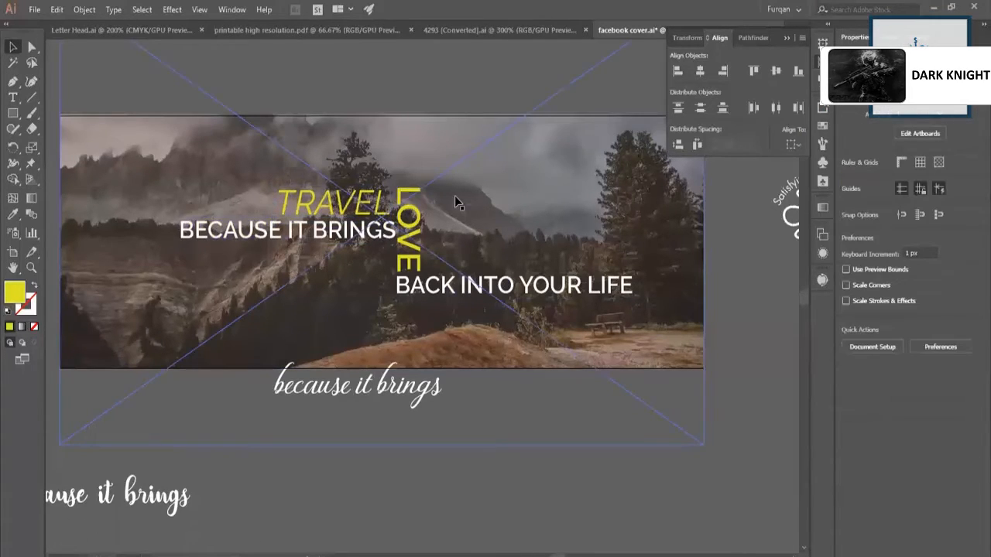